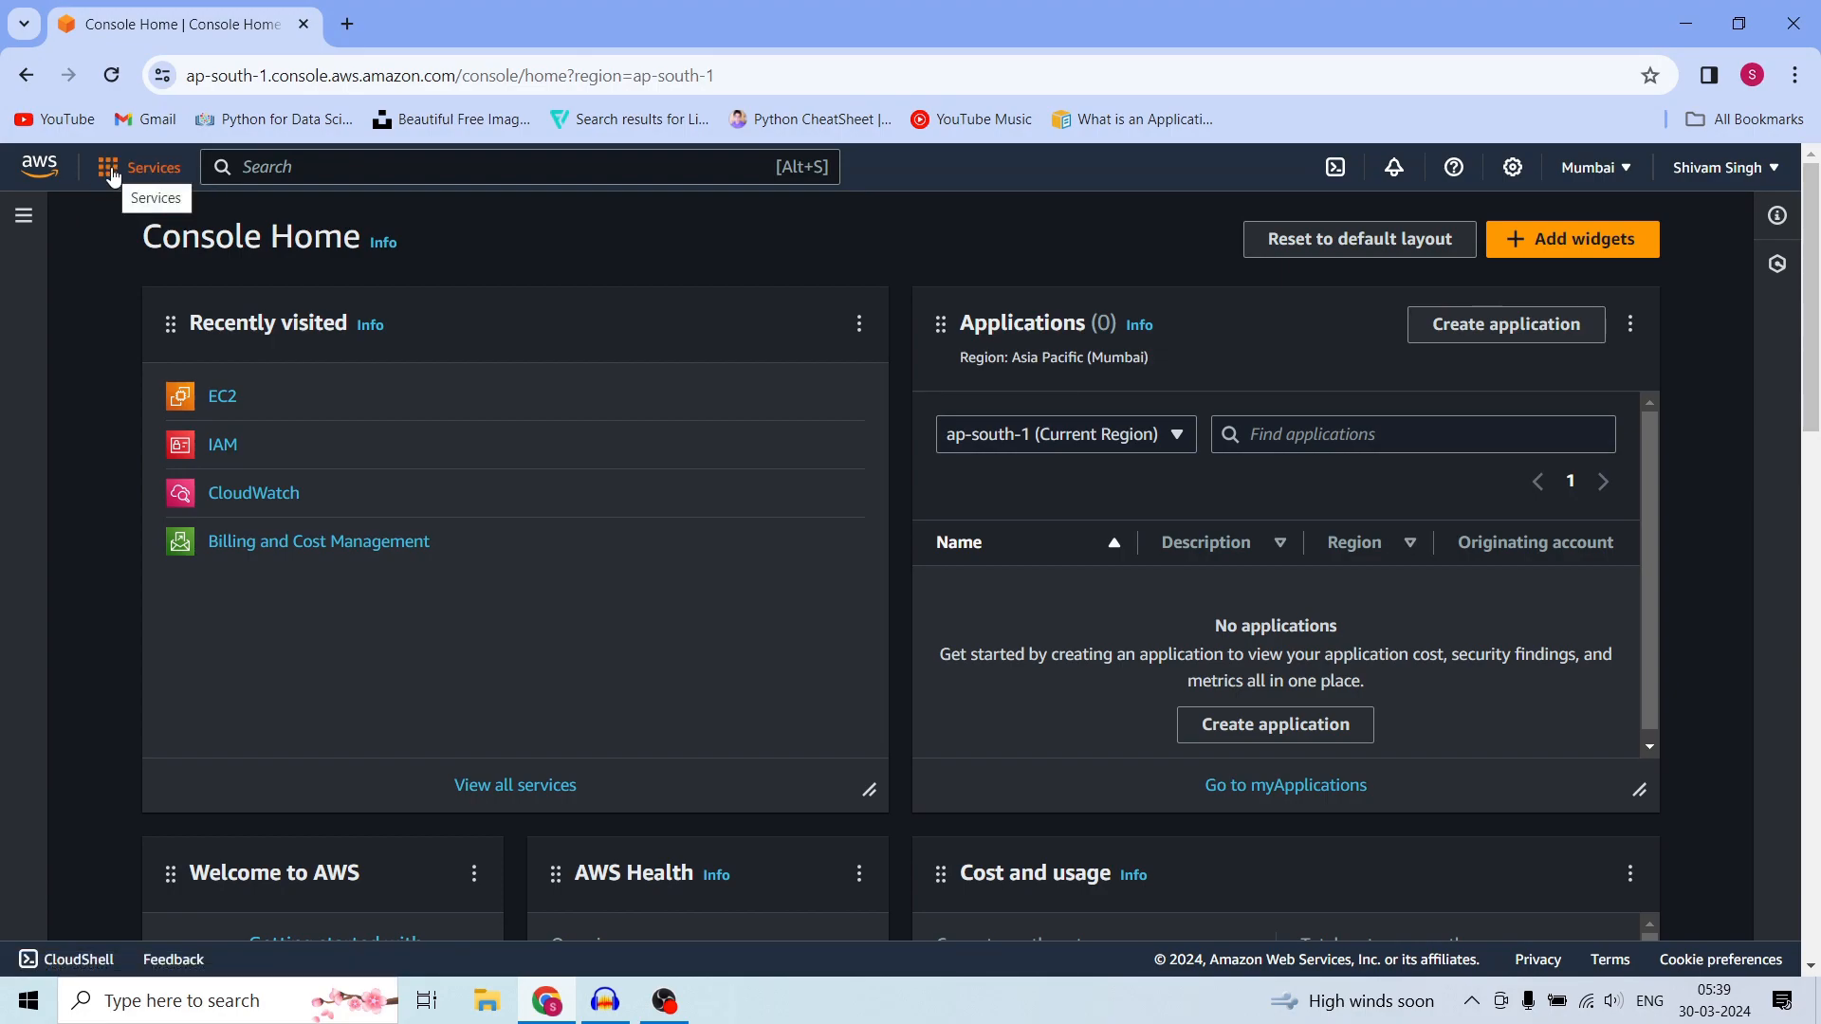
# Open the EC2 service from the Compute category, go to its instances list and start launching a new instance.
pyautogui.click(111, 176)
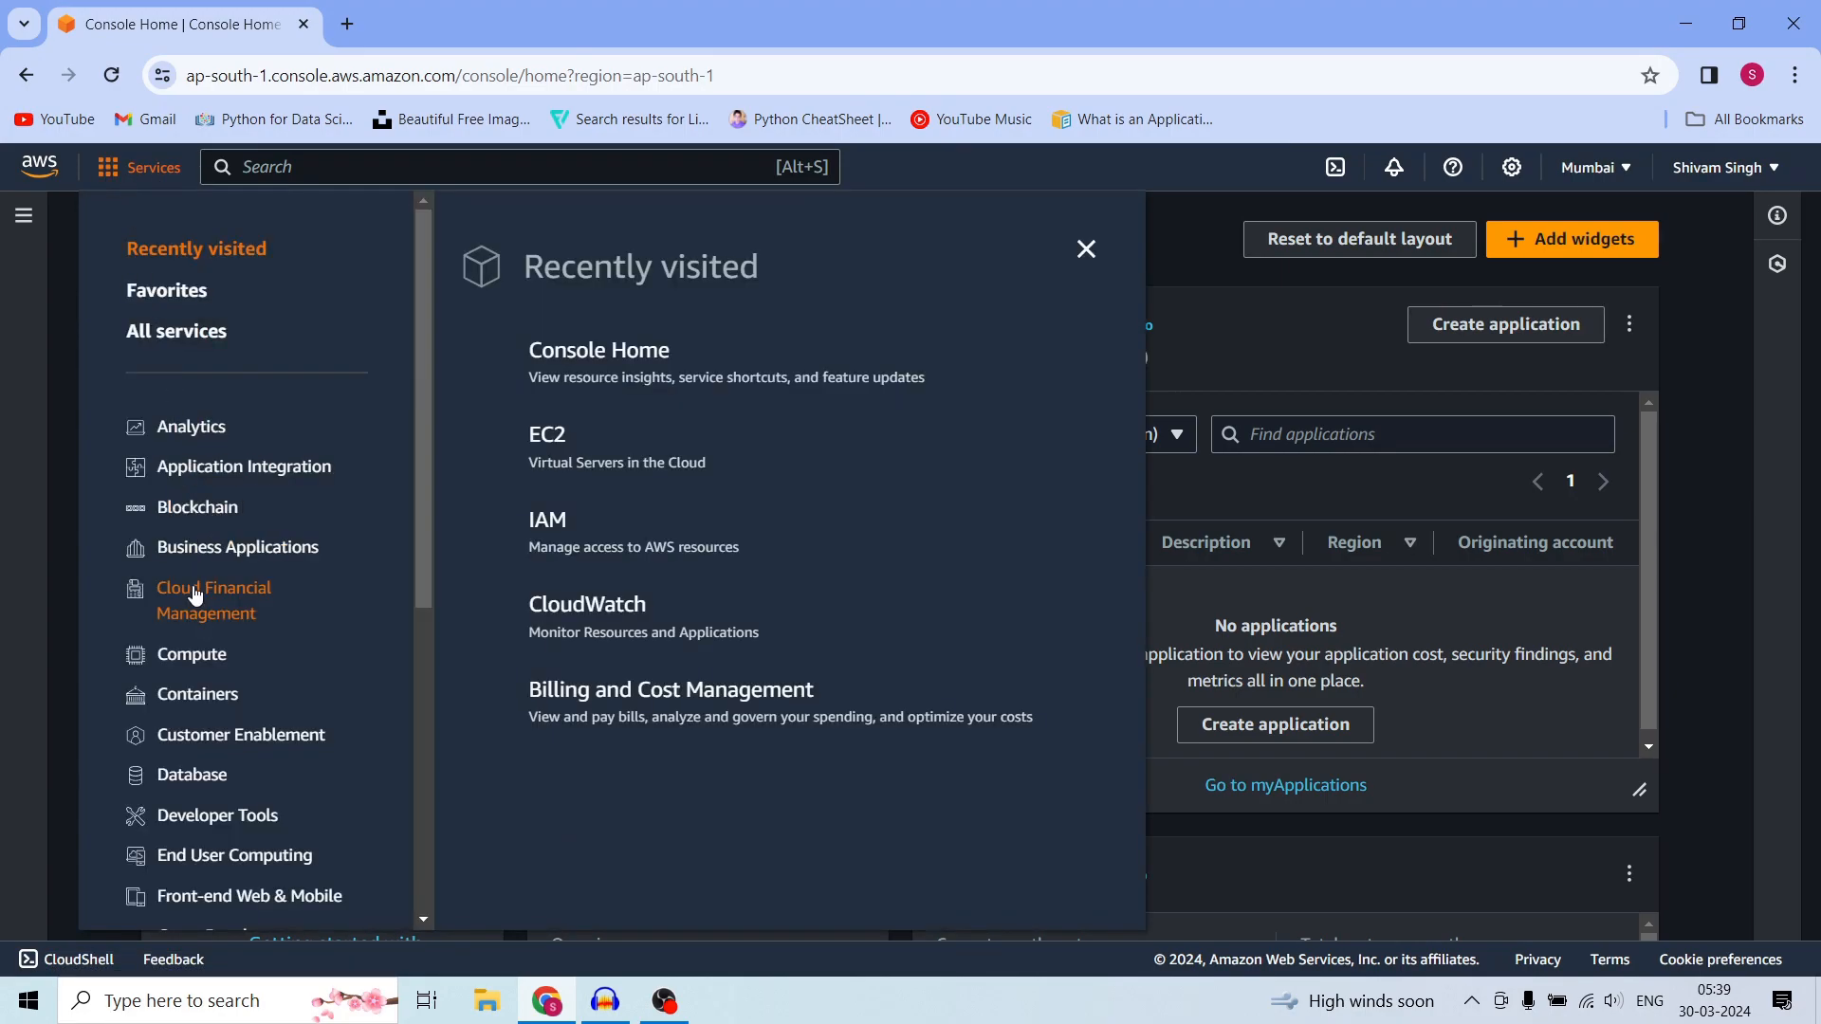
pyautogui.click(194, 657)
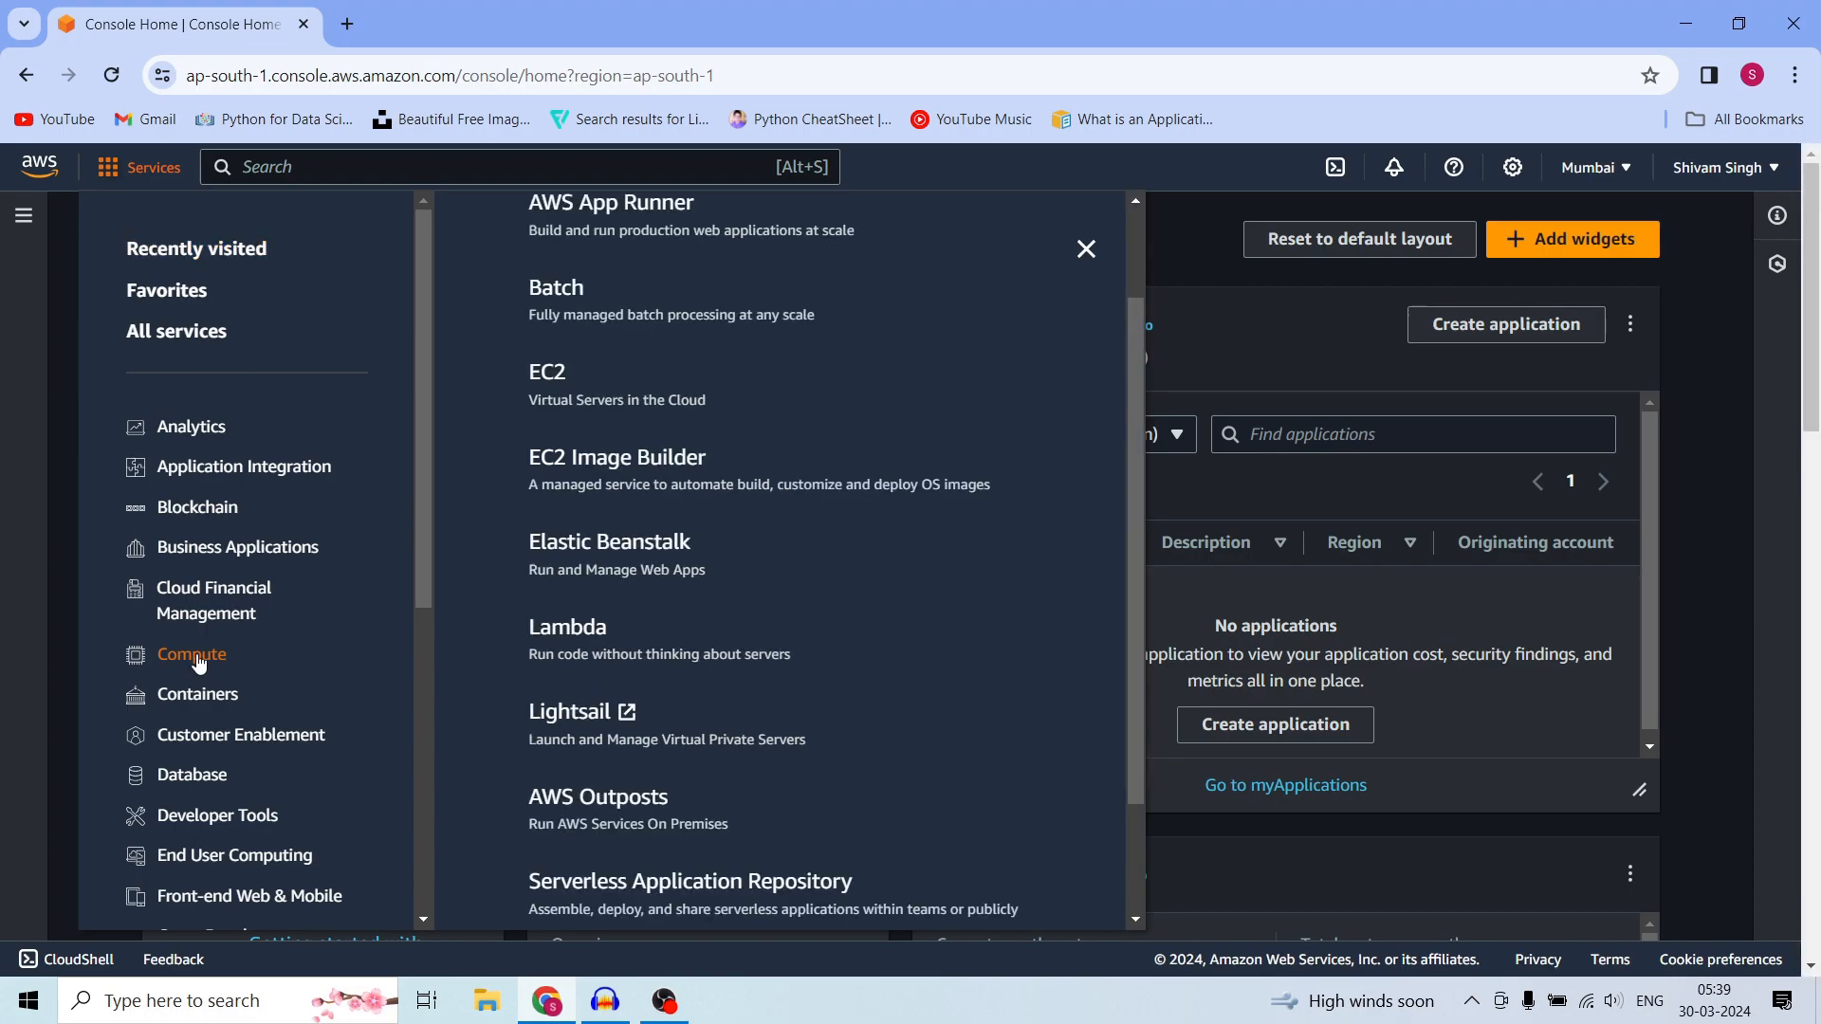
pyautogui.click(558, 378)
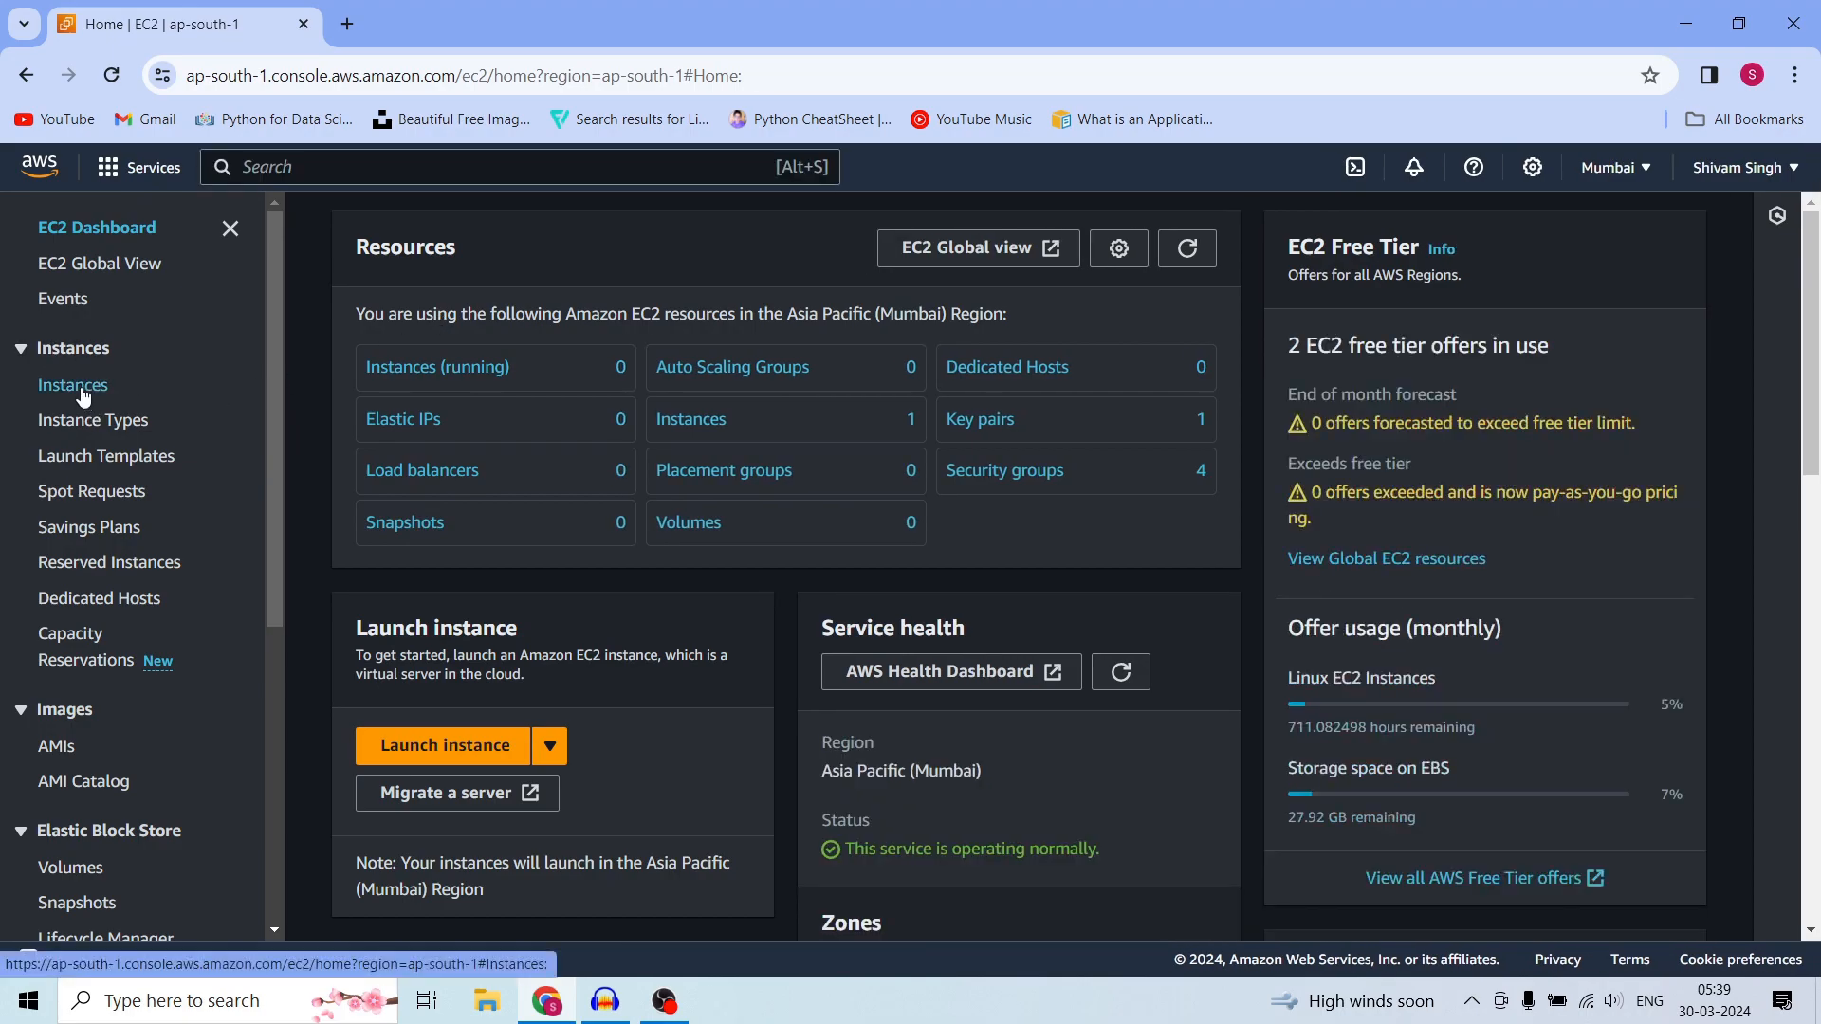
pyautogui.click(84, 396)
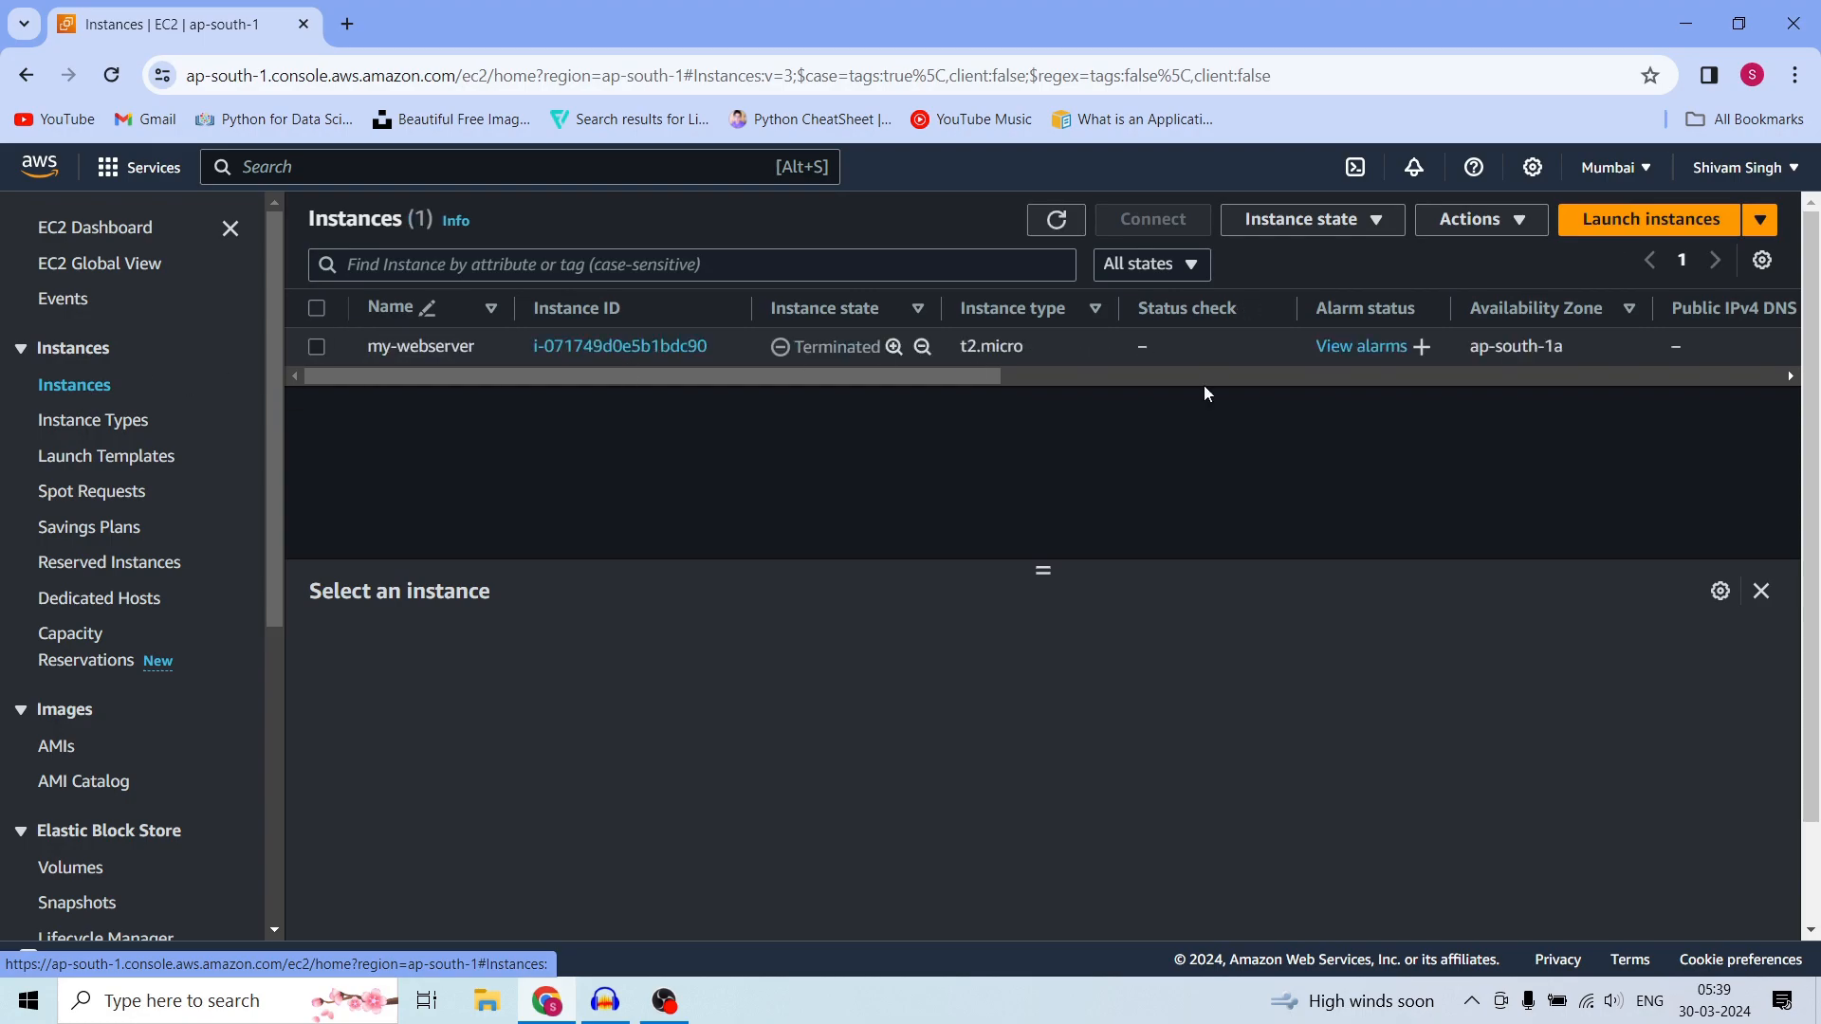
pyautogui.click(1629, 231)
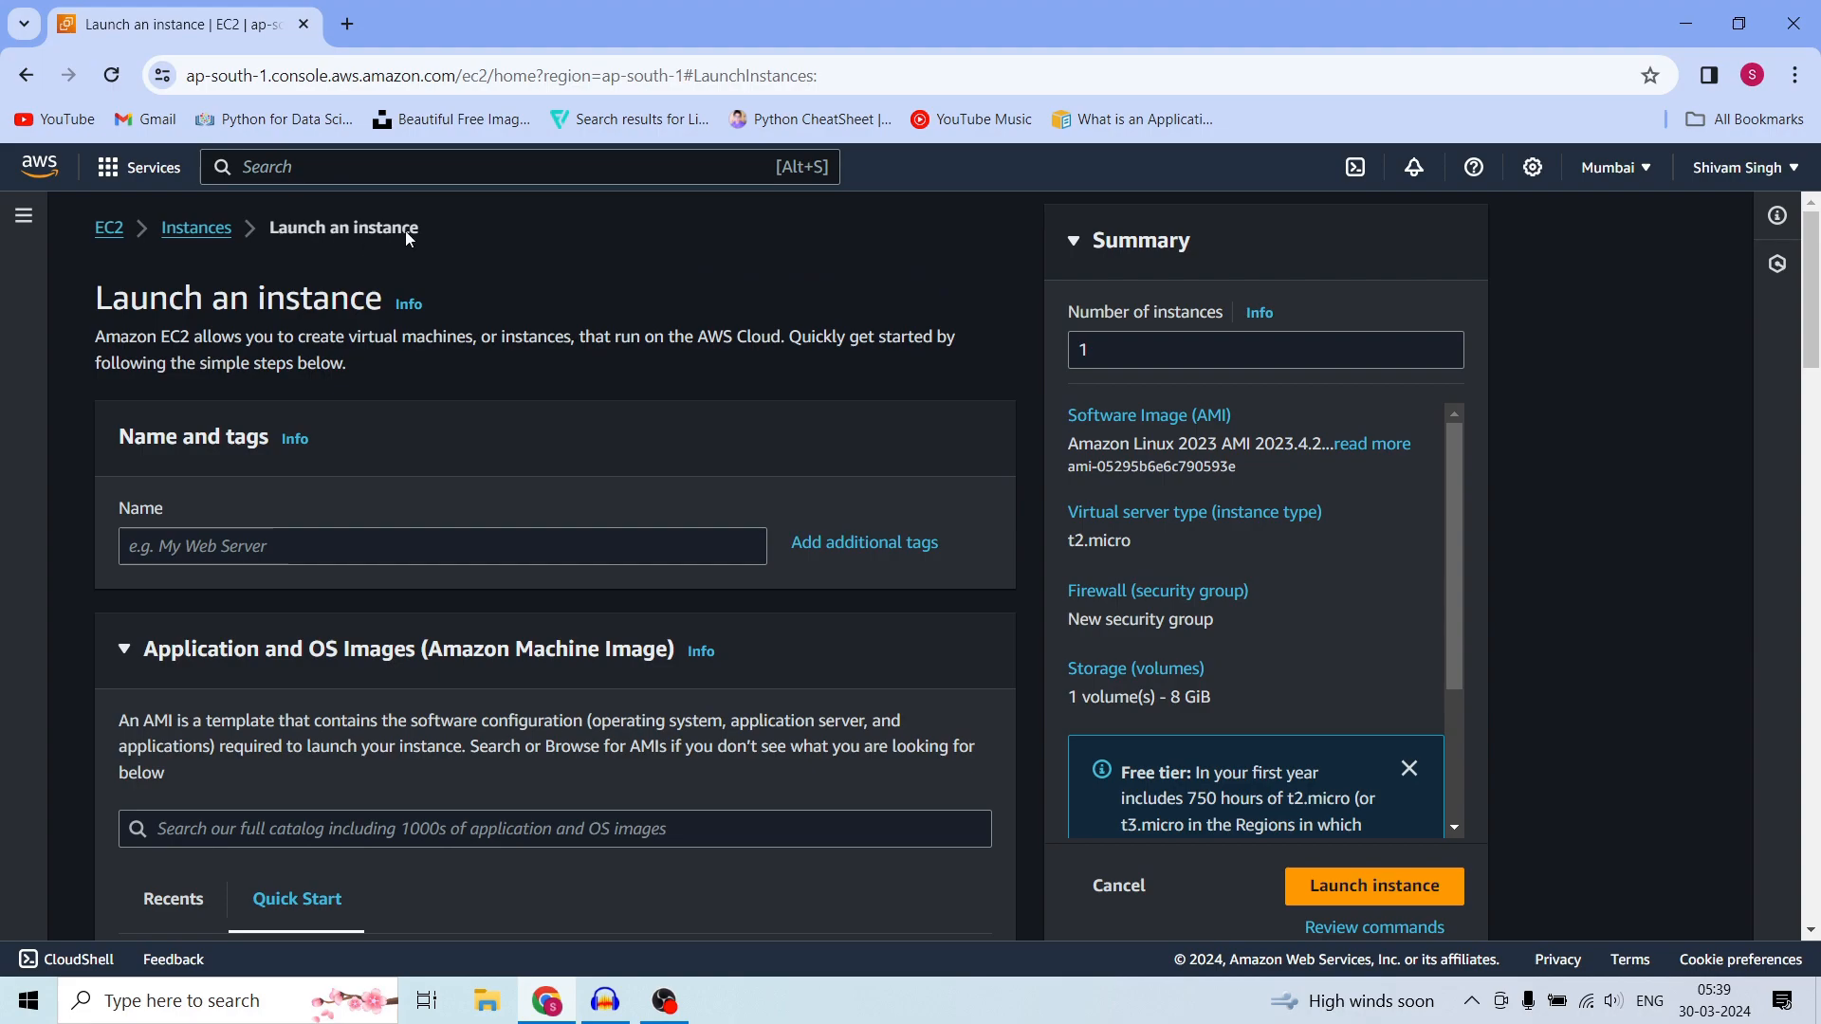
# Enter the account owner's first name as the instance name and choose Ubuntu as the operating system image.
pyautogui.scroll(-1, 284, 398)
pyautogui.click(194, 429)
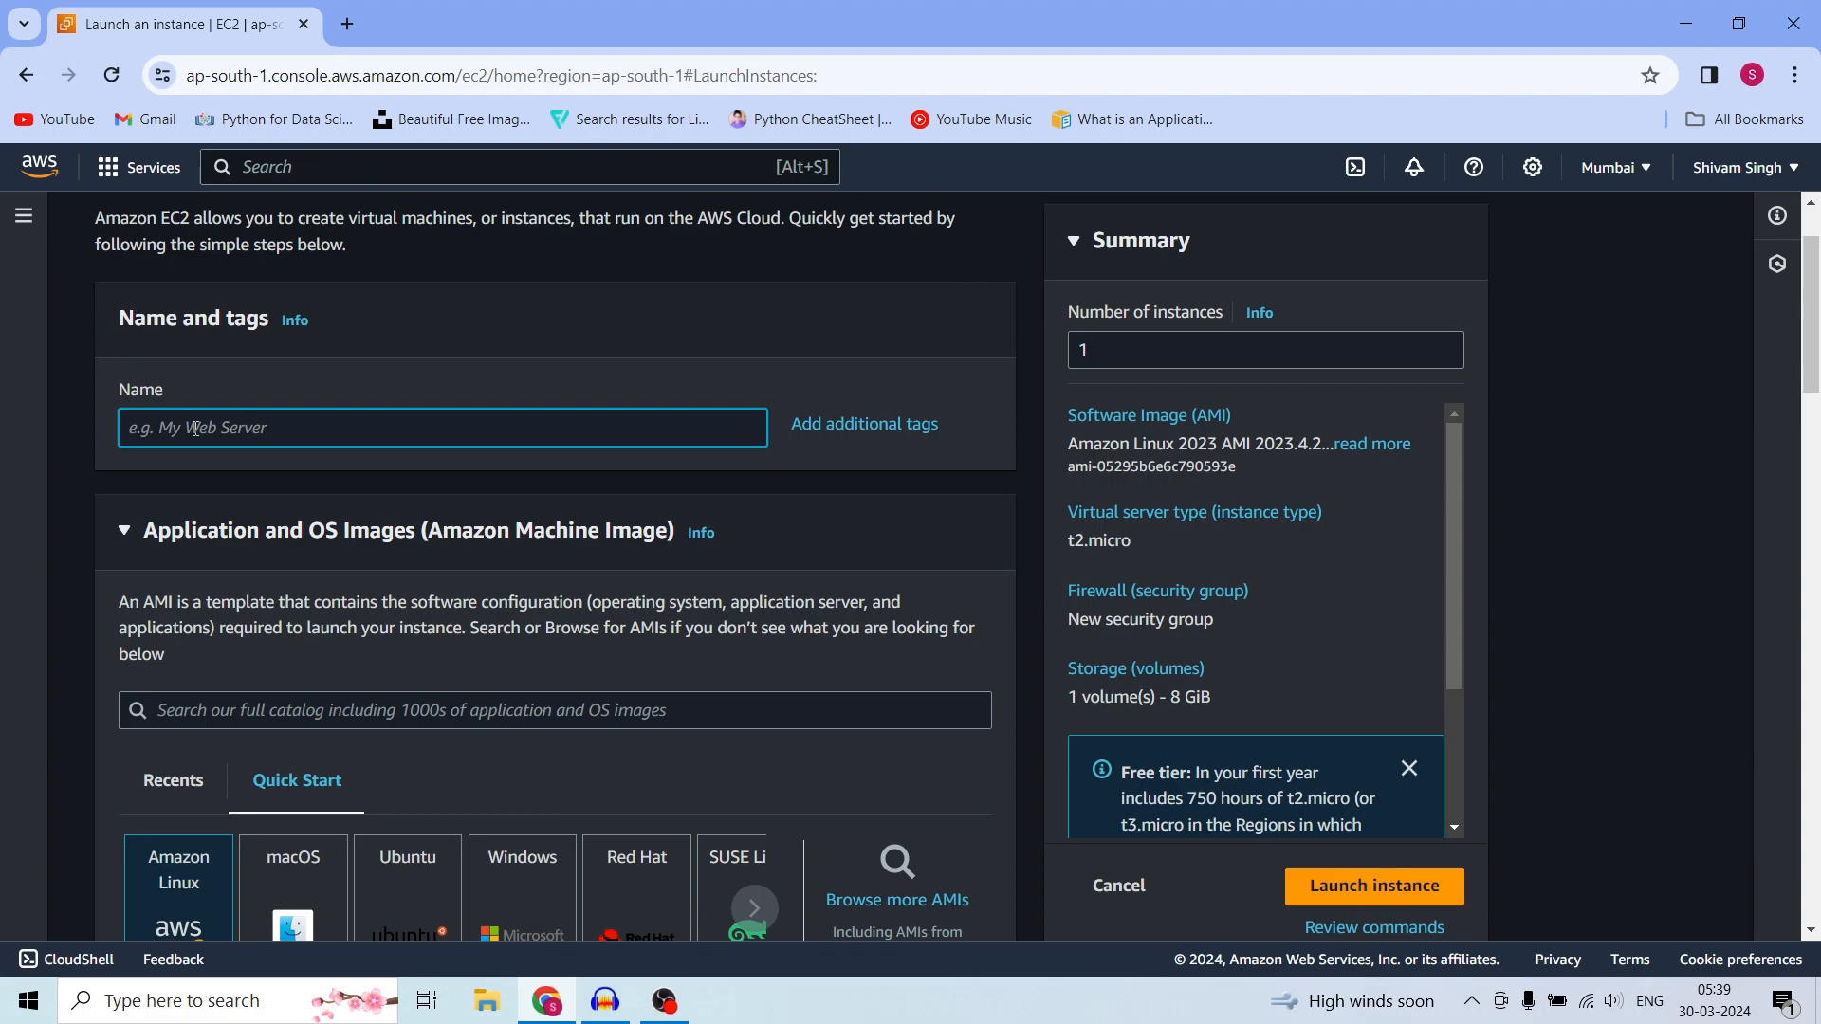
pyautogui.write('Shivam')
pyautogui.scroll(-3, 195, 429)
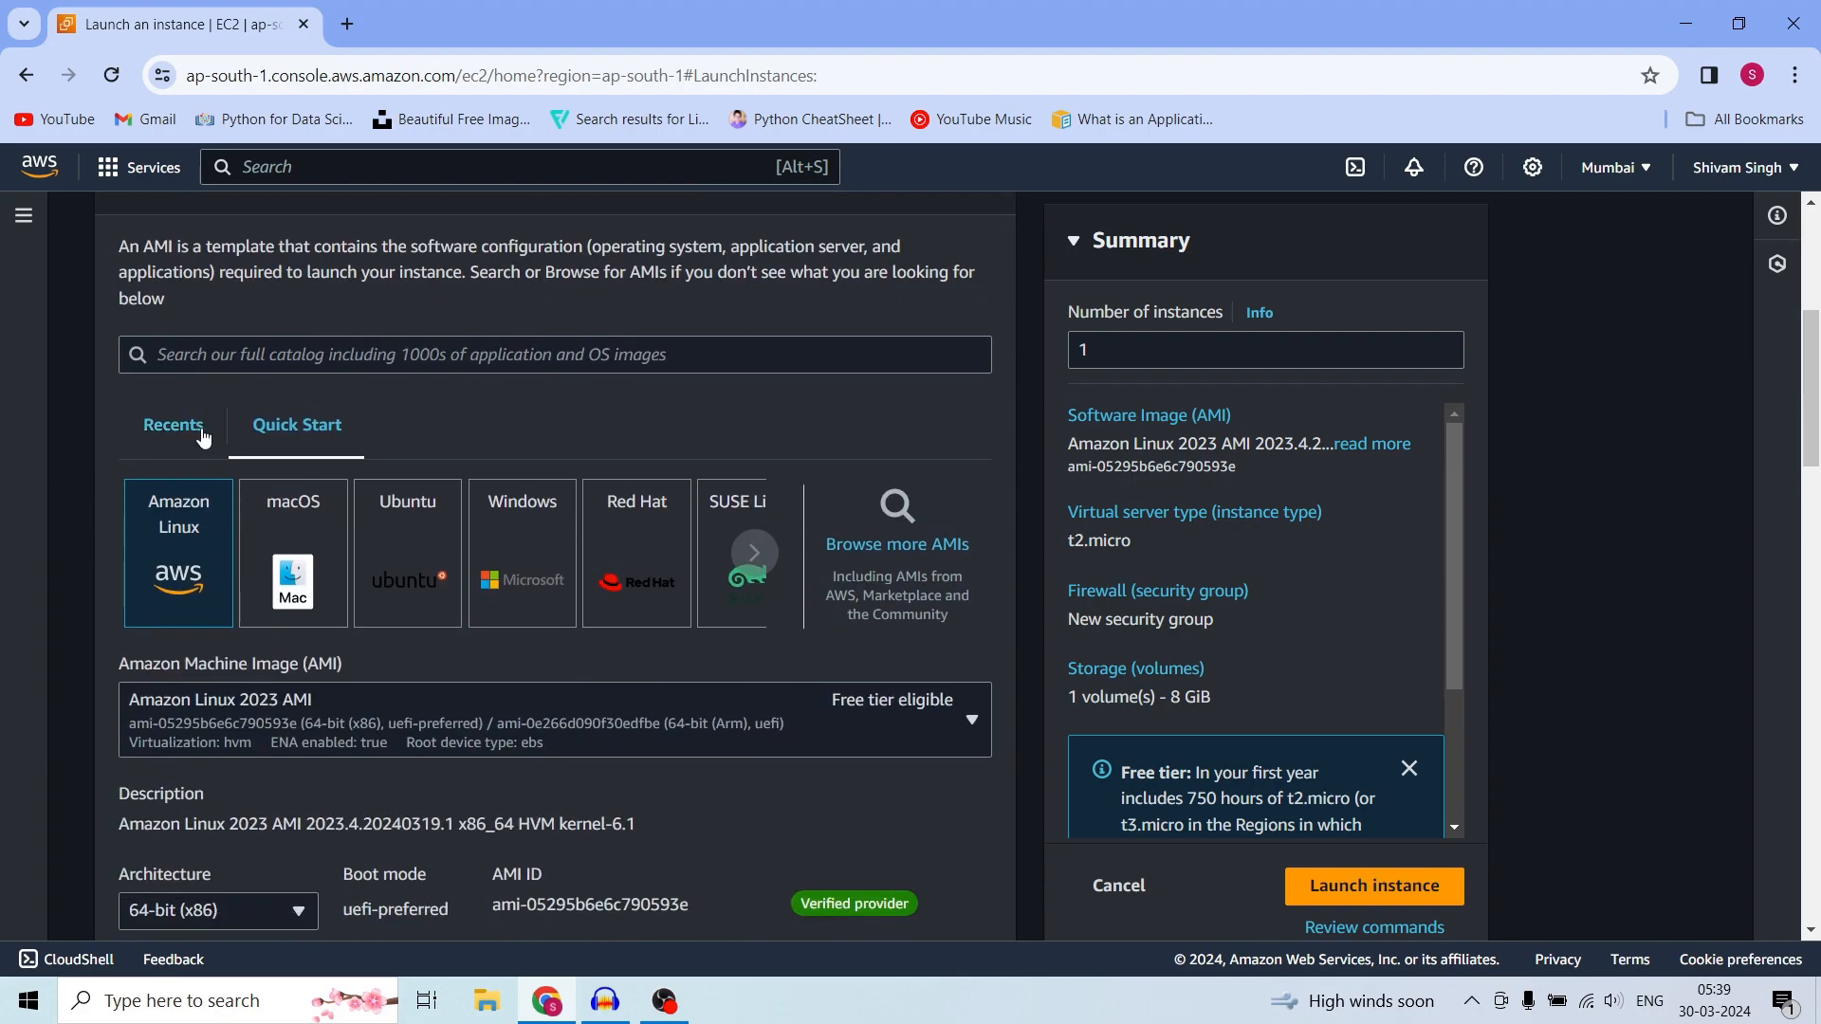
pyautogui.click(406, 563)
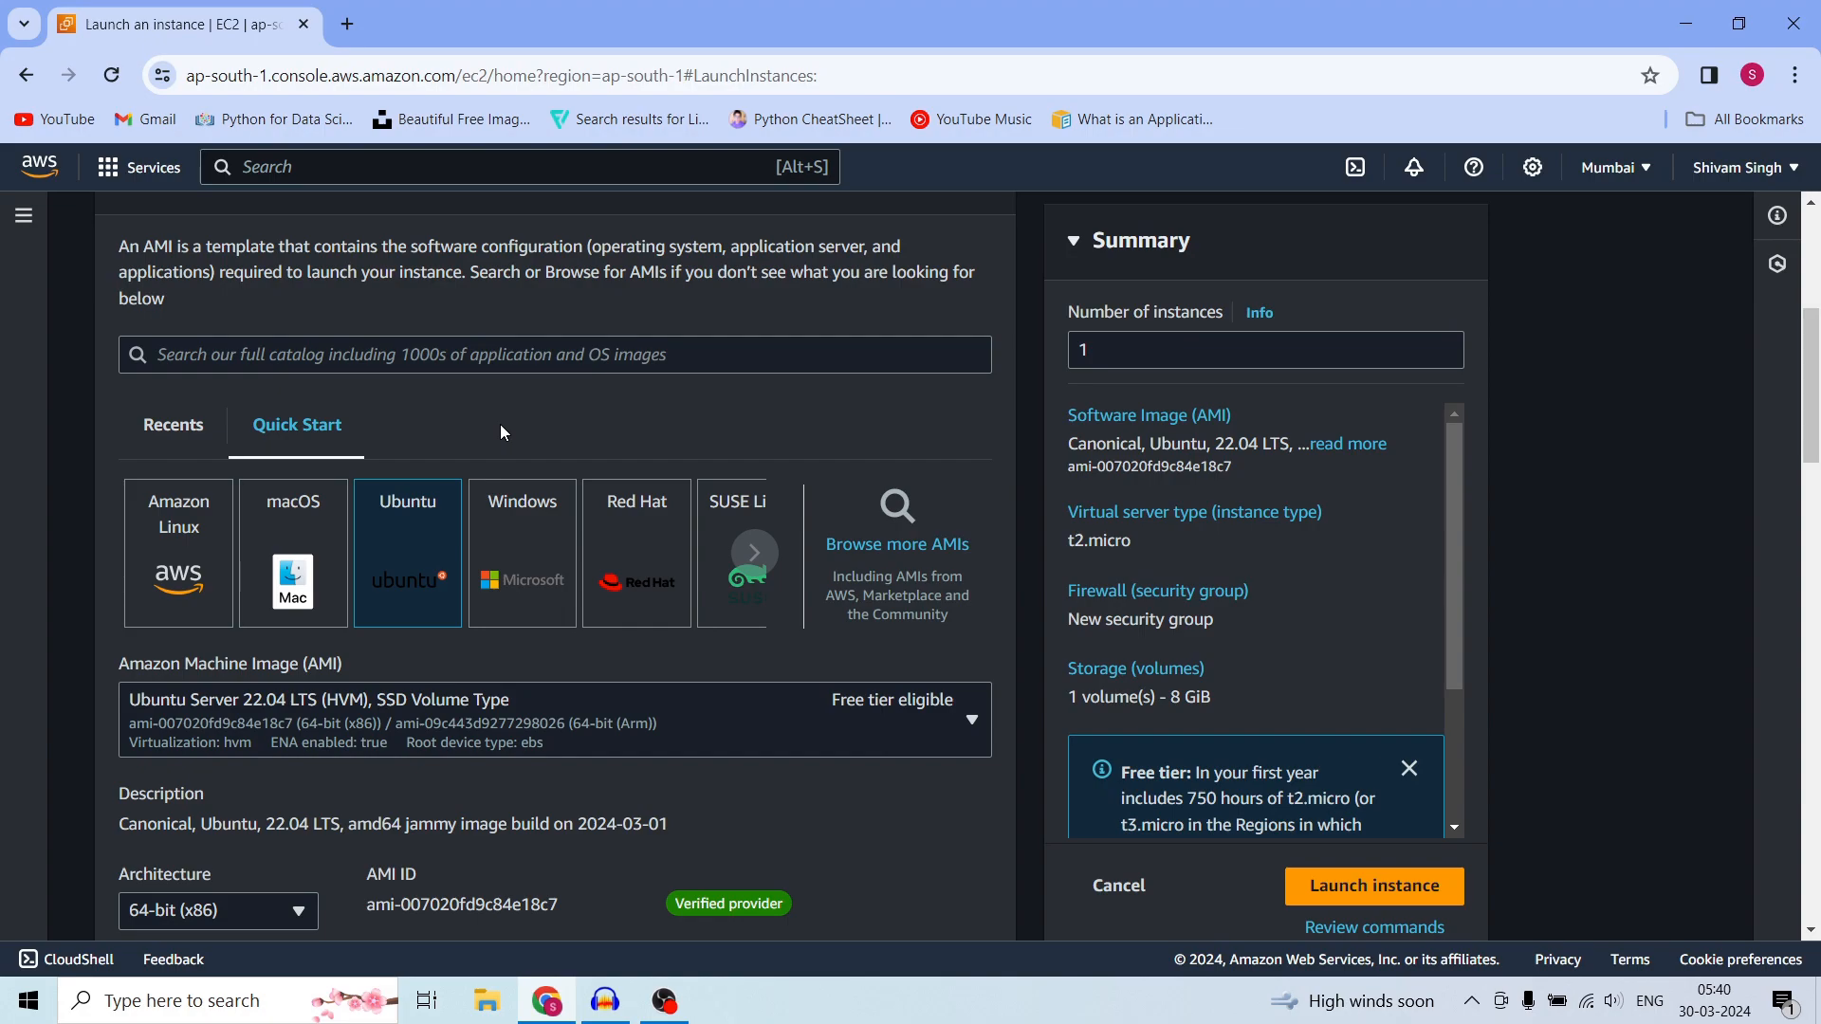
# Examine the AMI details and compare the available instance types by vCPU, memory and hourly pricing.
pyautogui.scroll(-3, 499, 424)
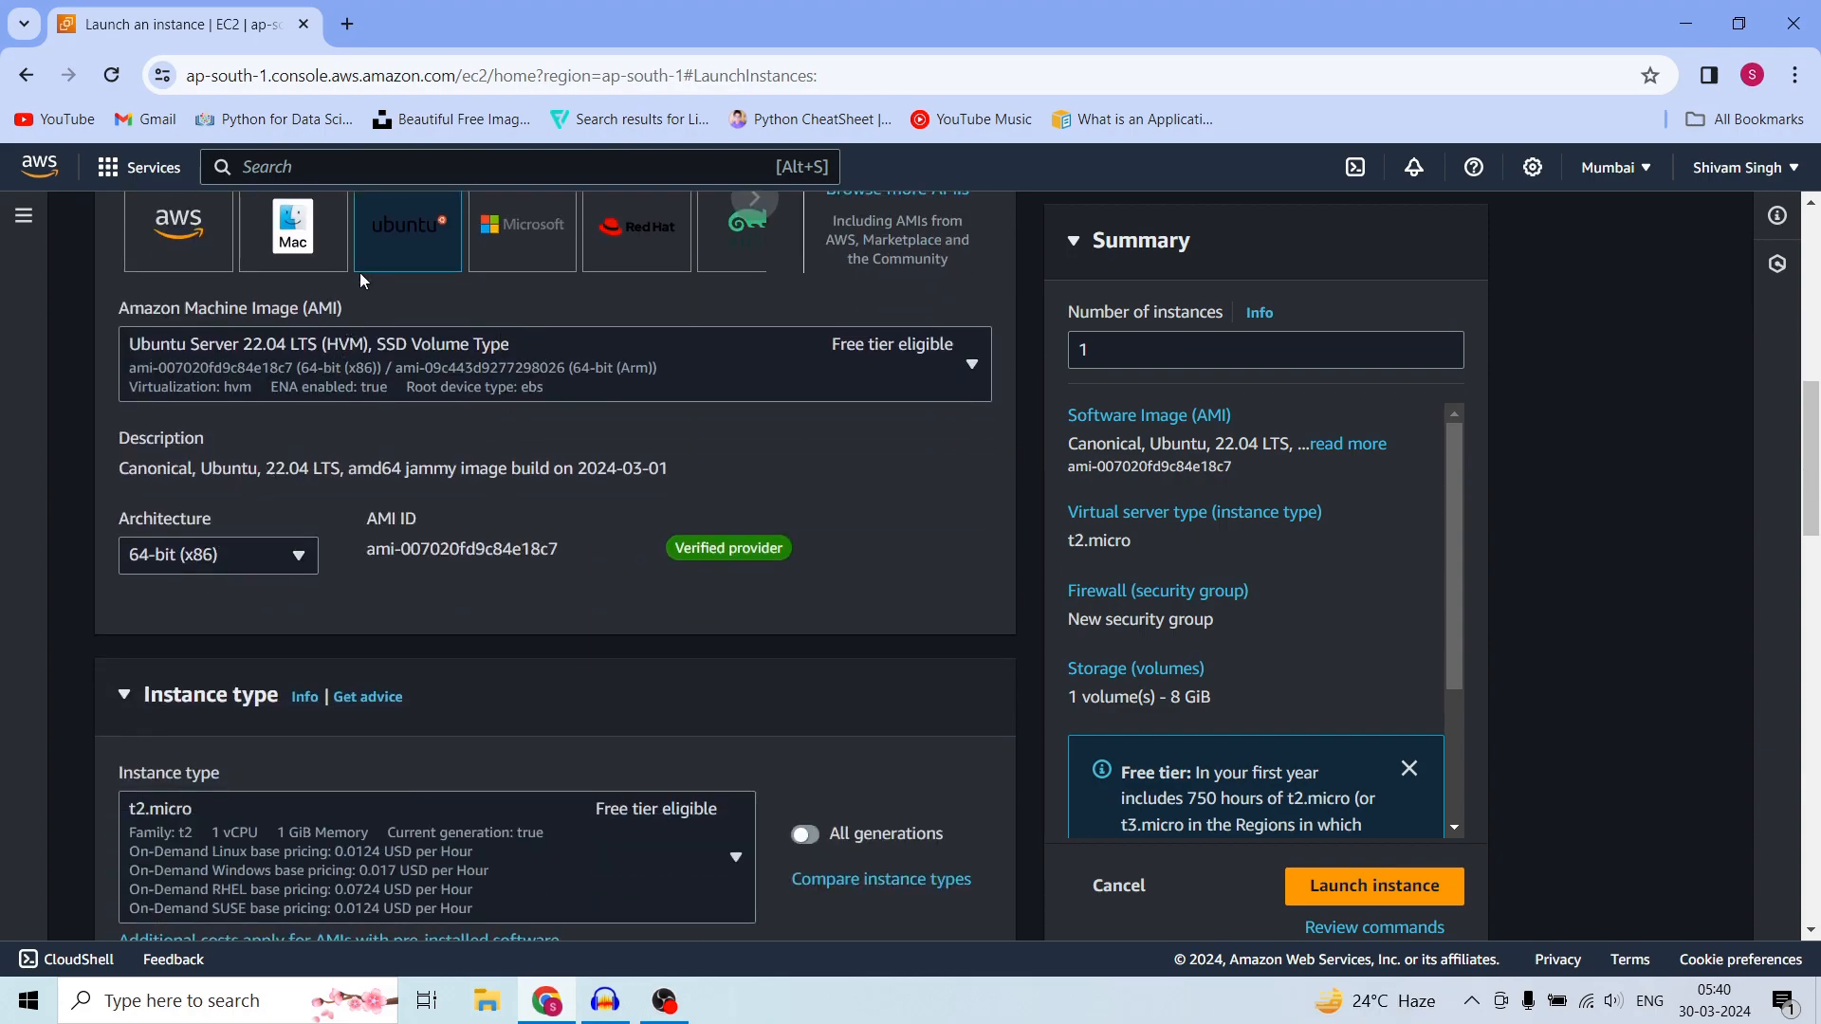
pyautogui.scroll(-2, 360, 272)
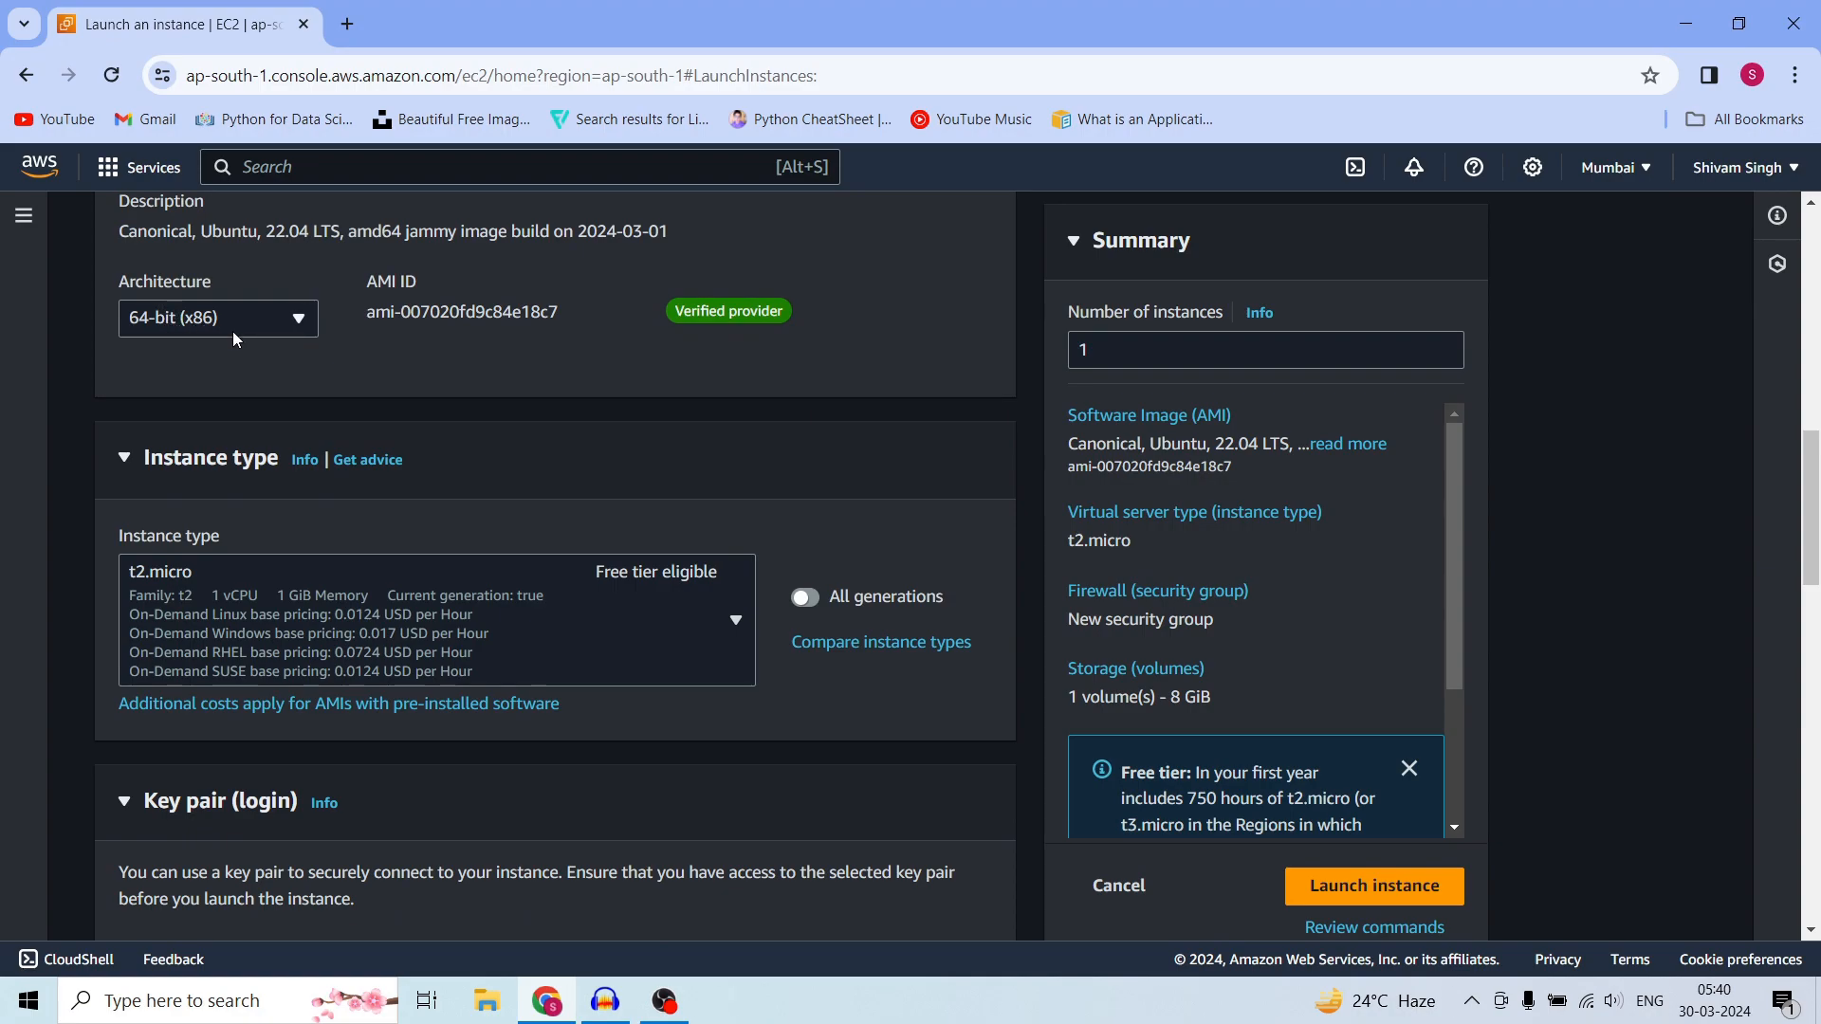
pyautogui.scroll(-1, 103, 389)
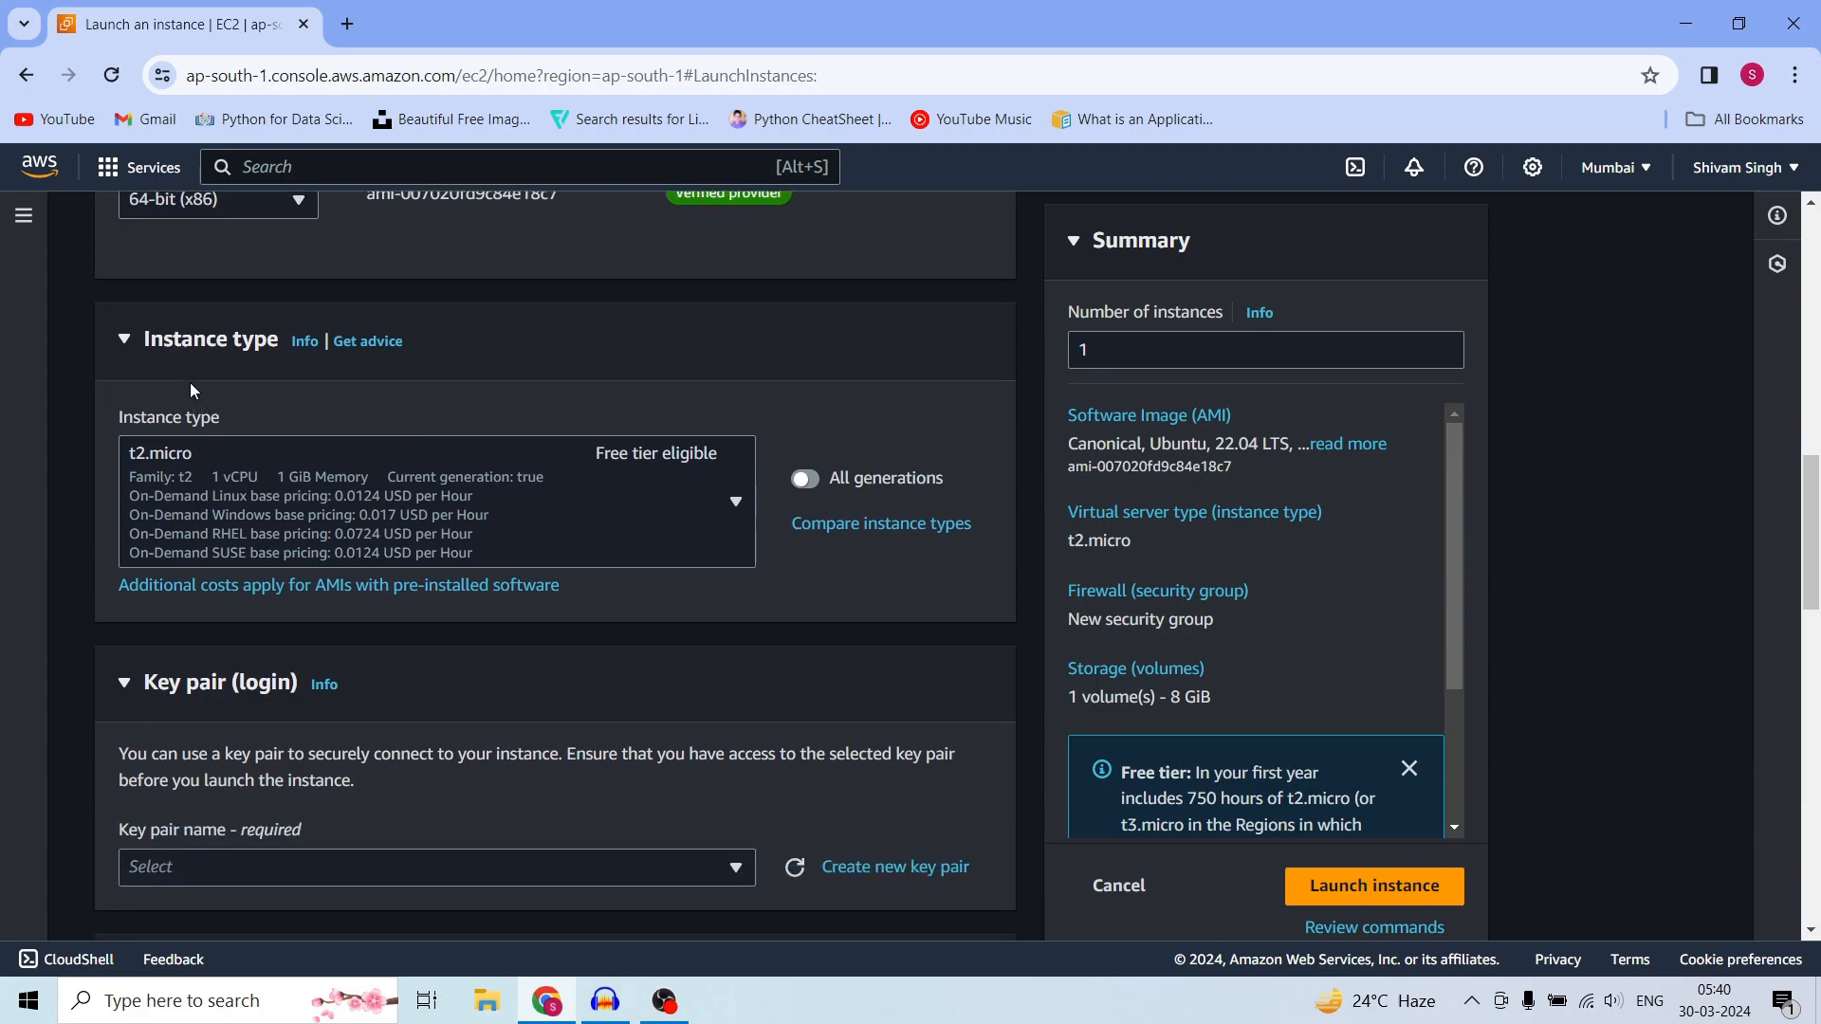
pyautogui.scroll(-1, 182, 359)
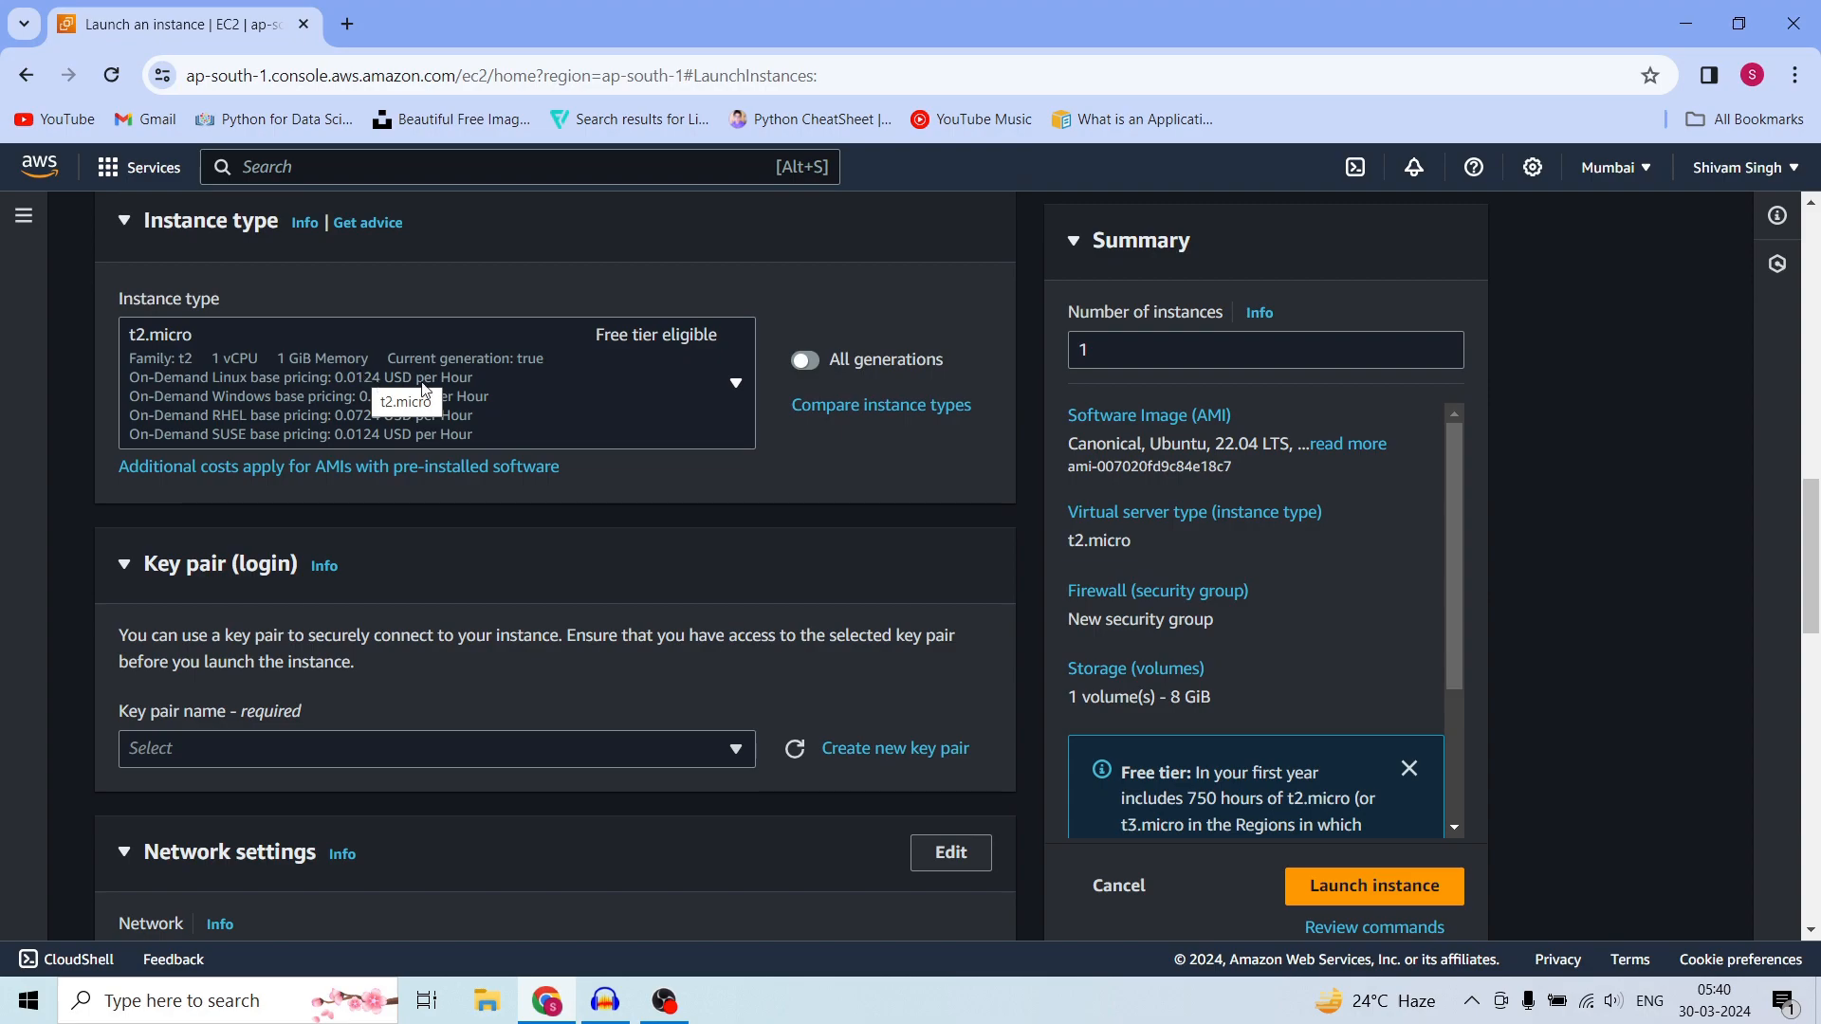
pyautogui.click(603, 381)
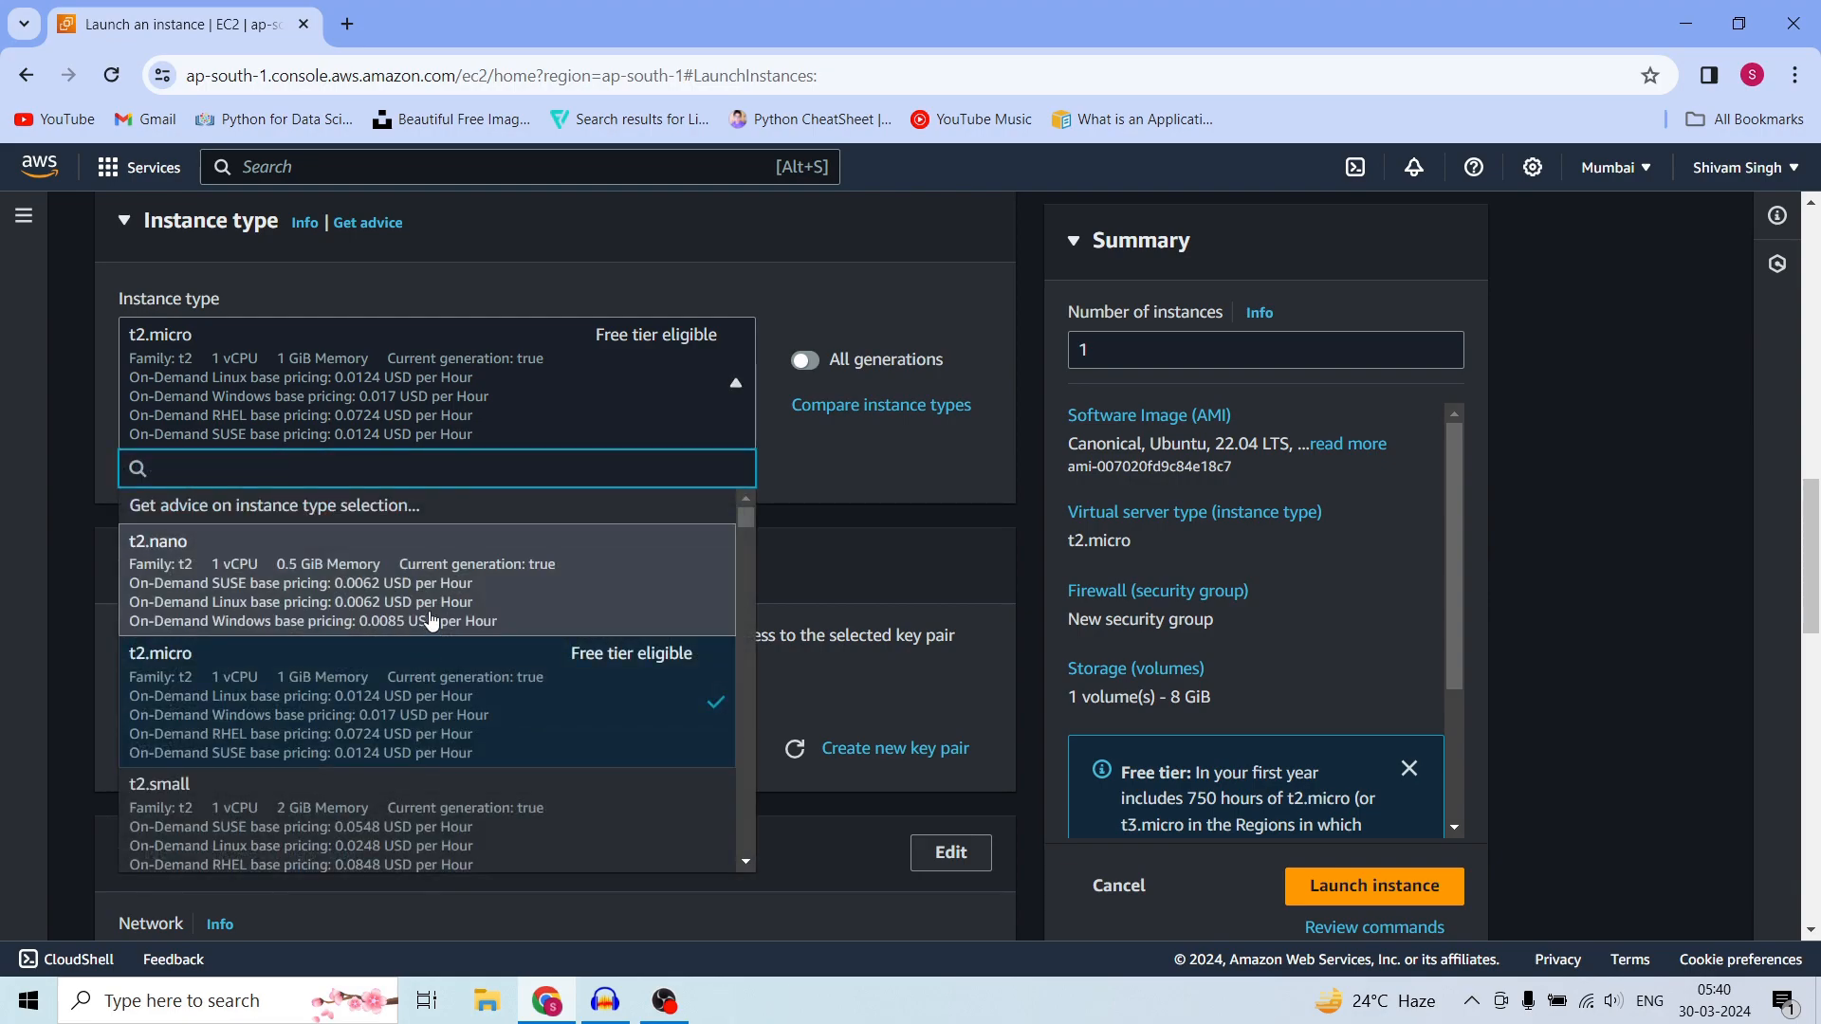
pyautogui.scroll(-3, 432, 619)
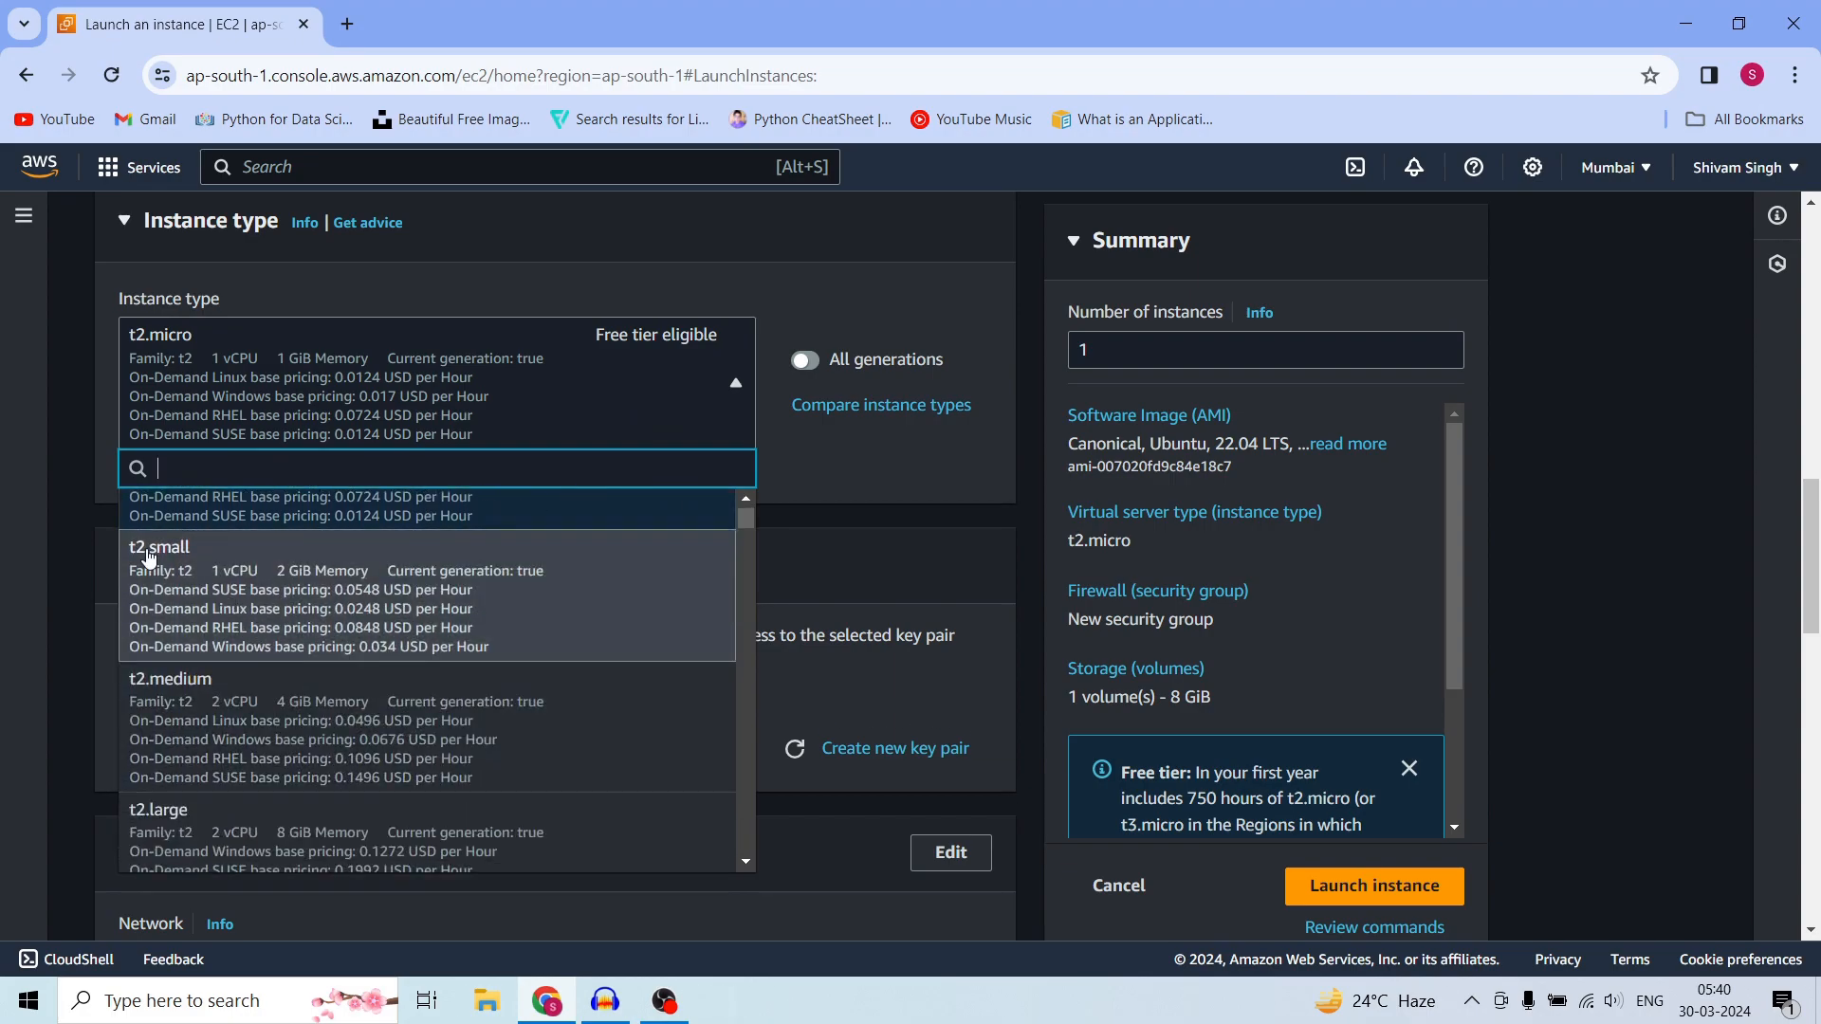
pyautogui.scroll(-2, 224, 712)
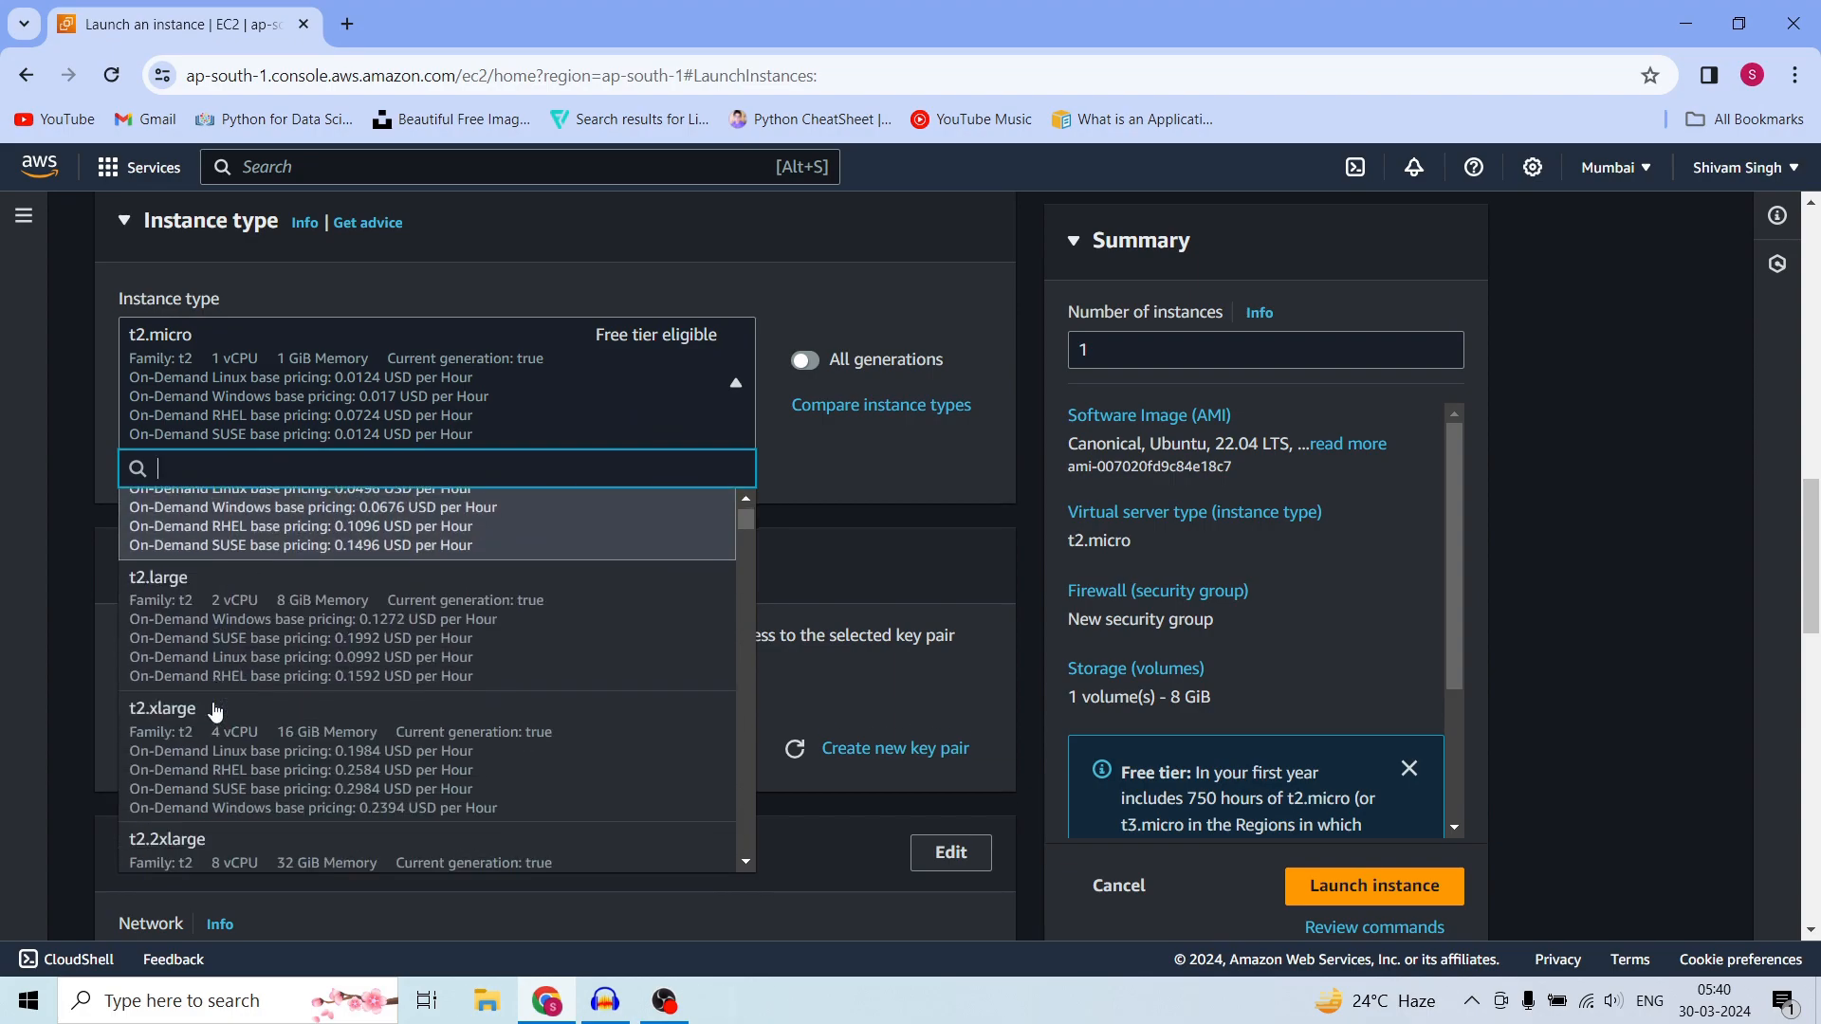
pyautogui.scroll(-2, 305, 660)
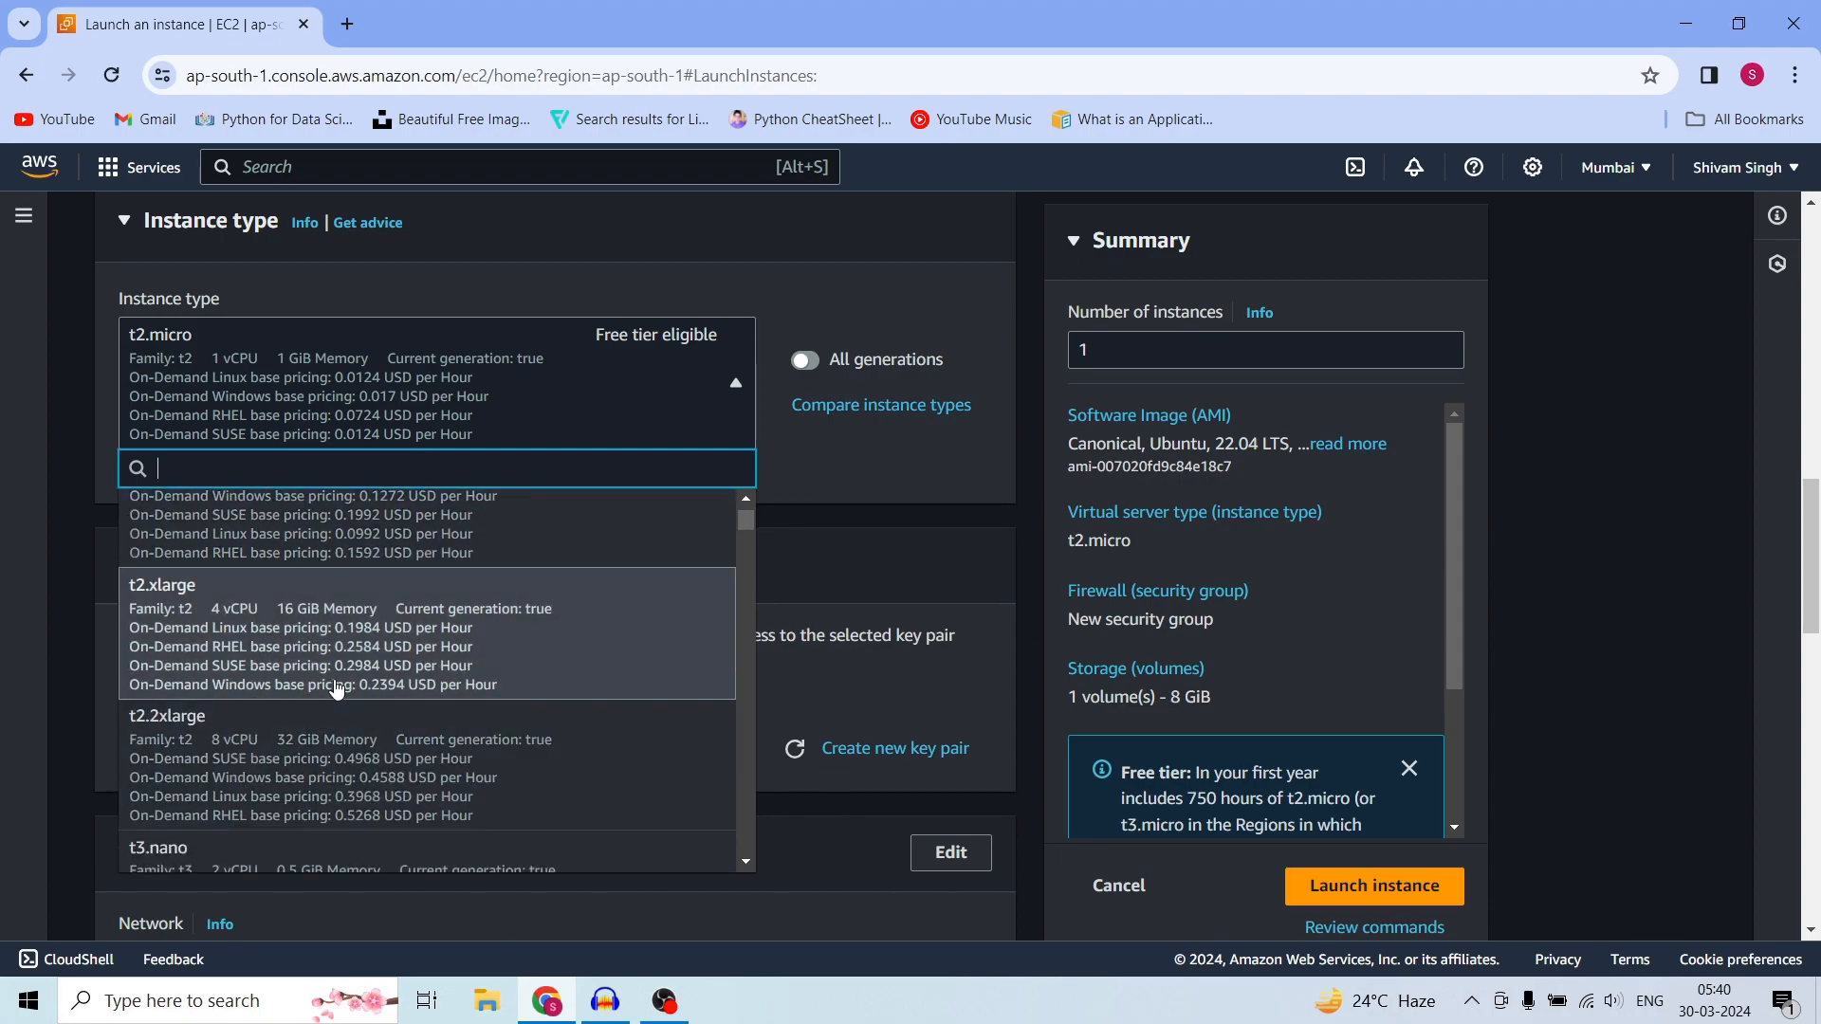
pyautogui.scroll(-2, 338, 688)
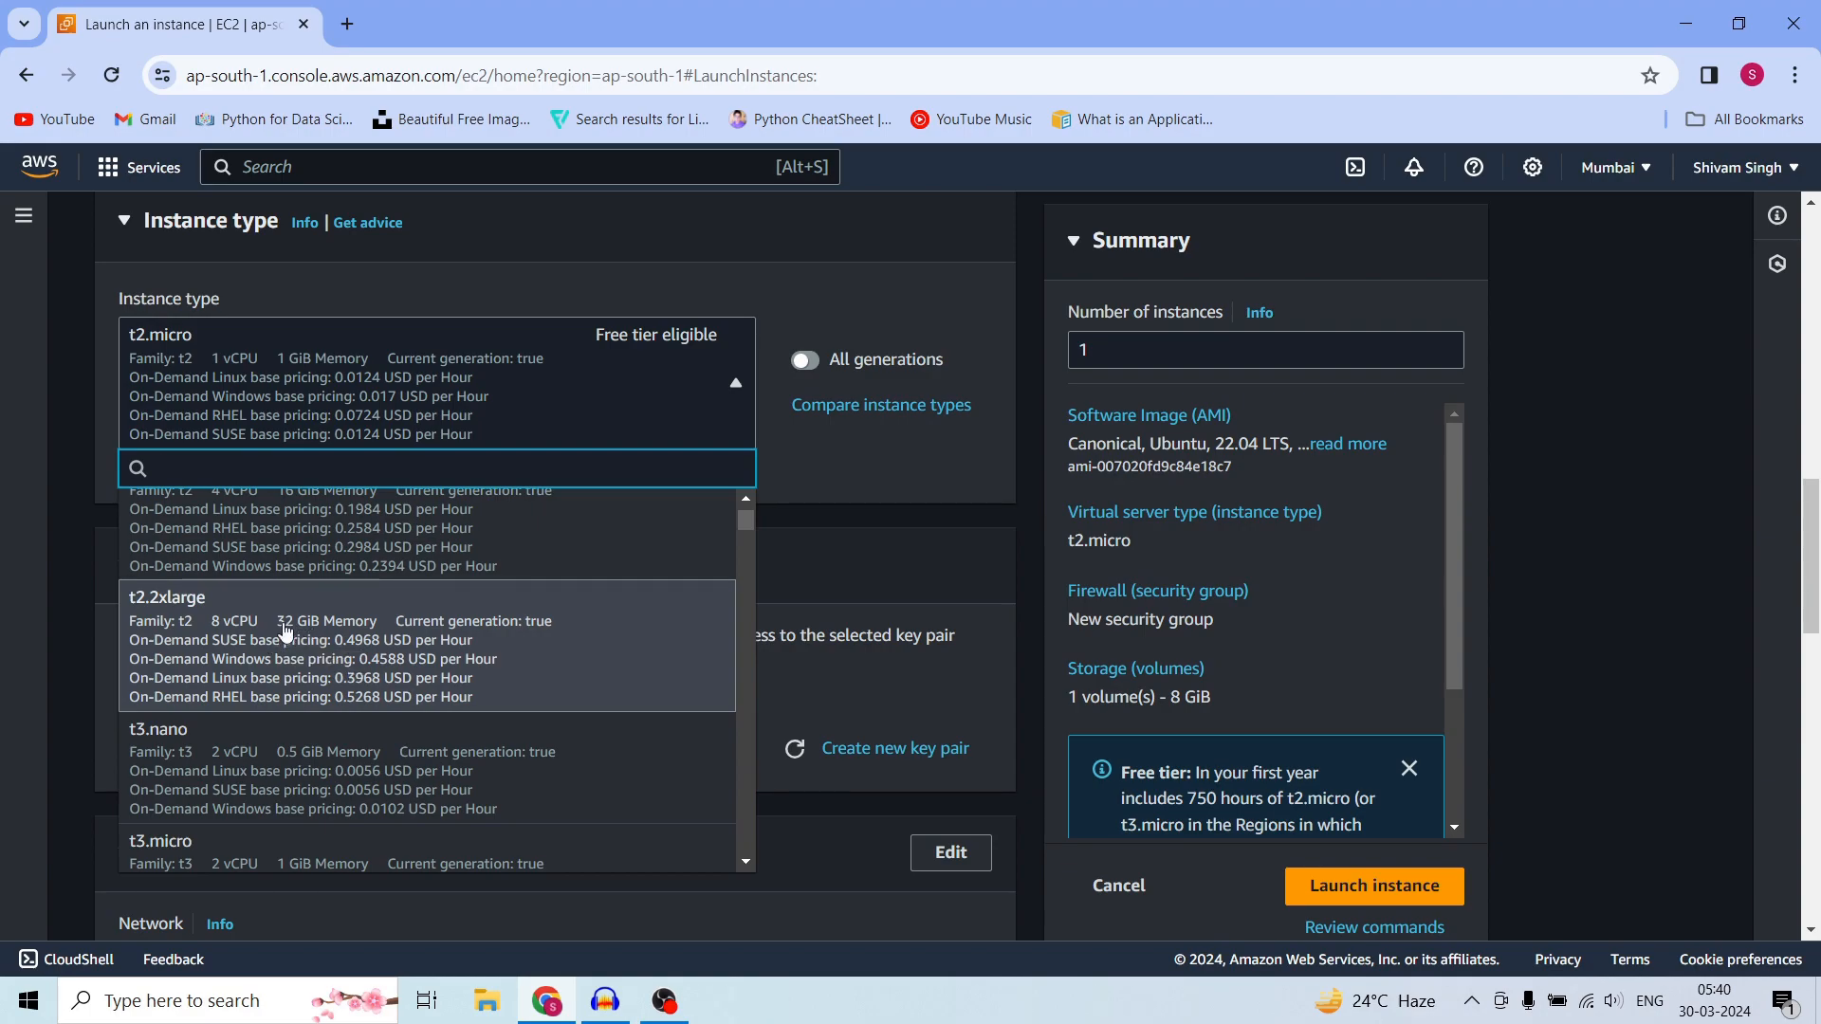
pyautogui.scroll(1, 237, 632)
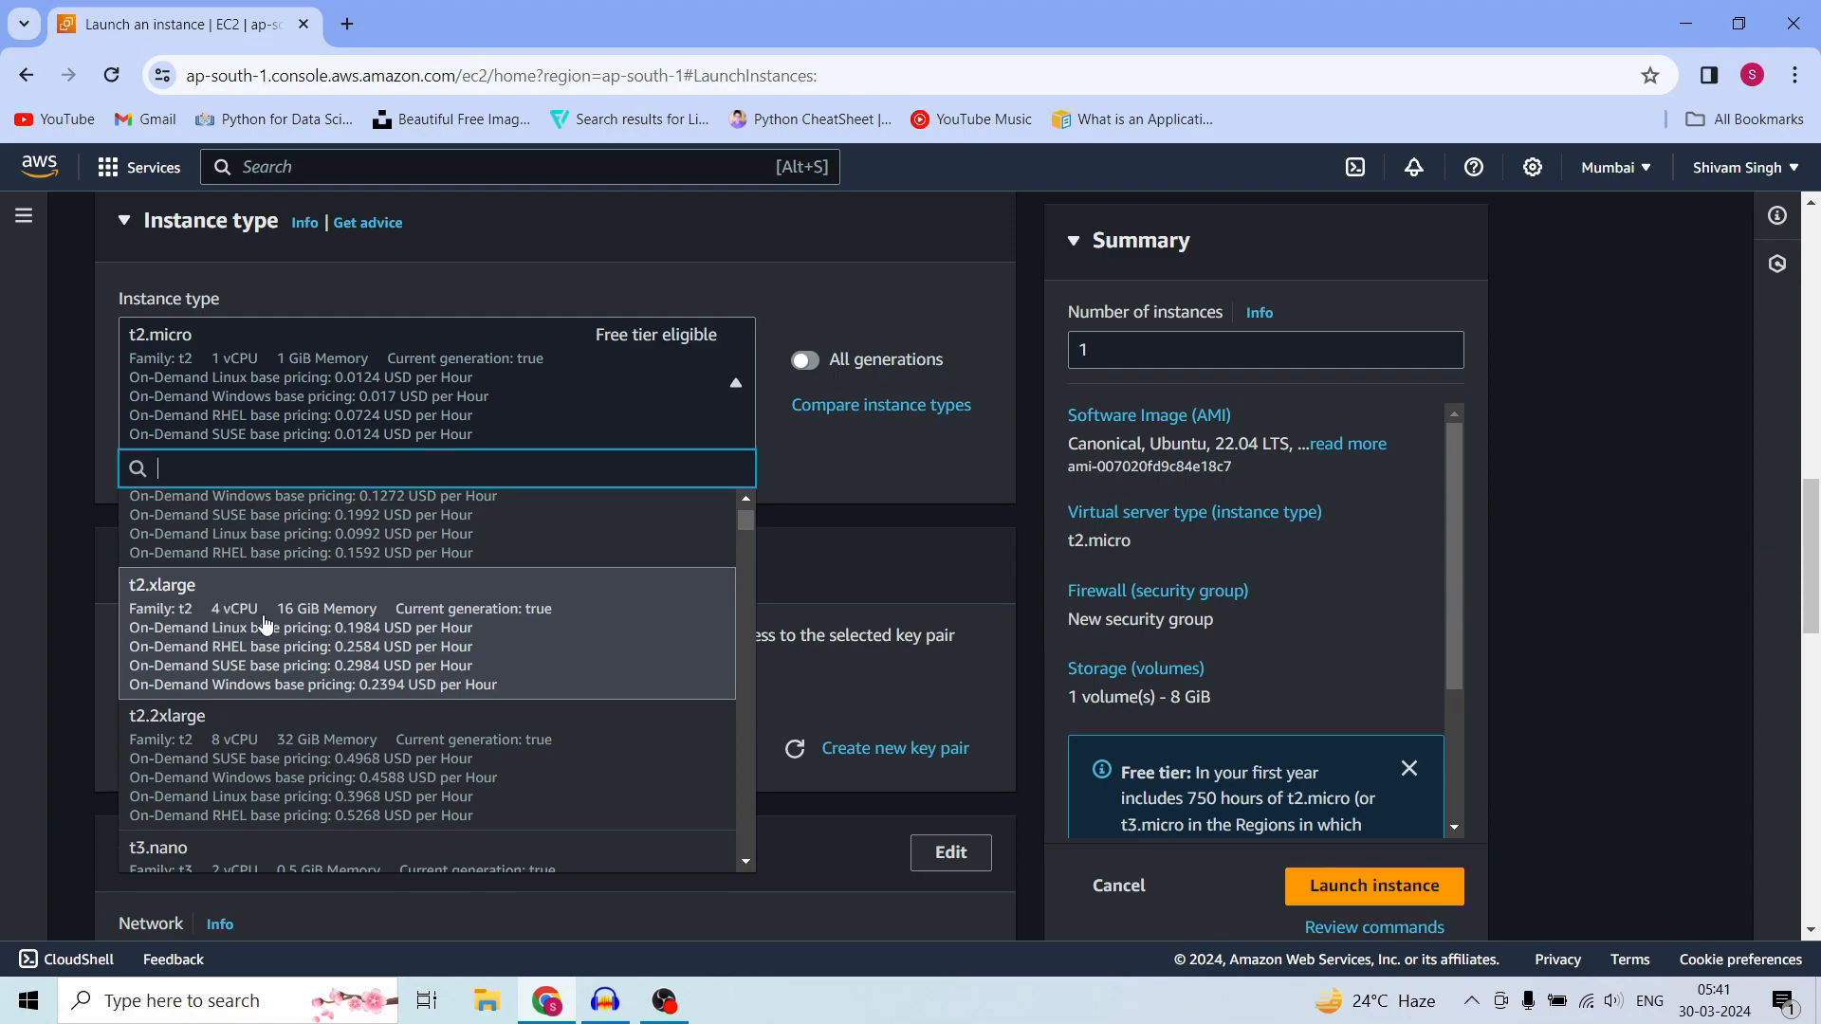
pyautogui.scroll(-4, 313, 621)
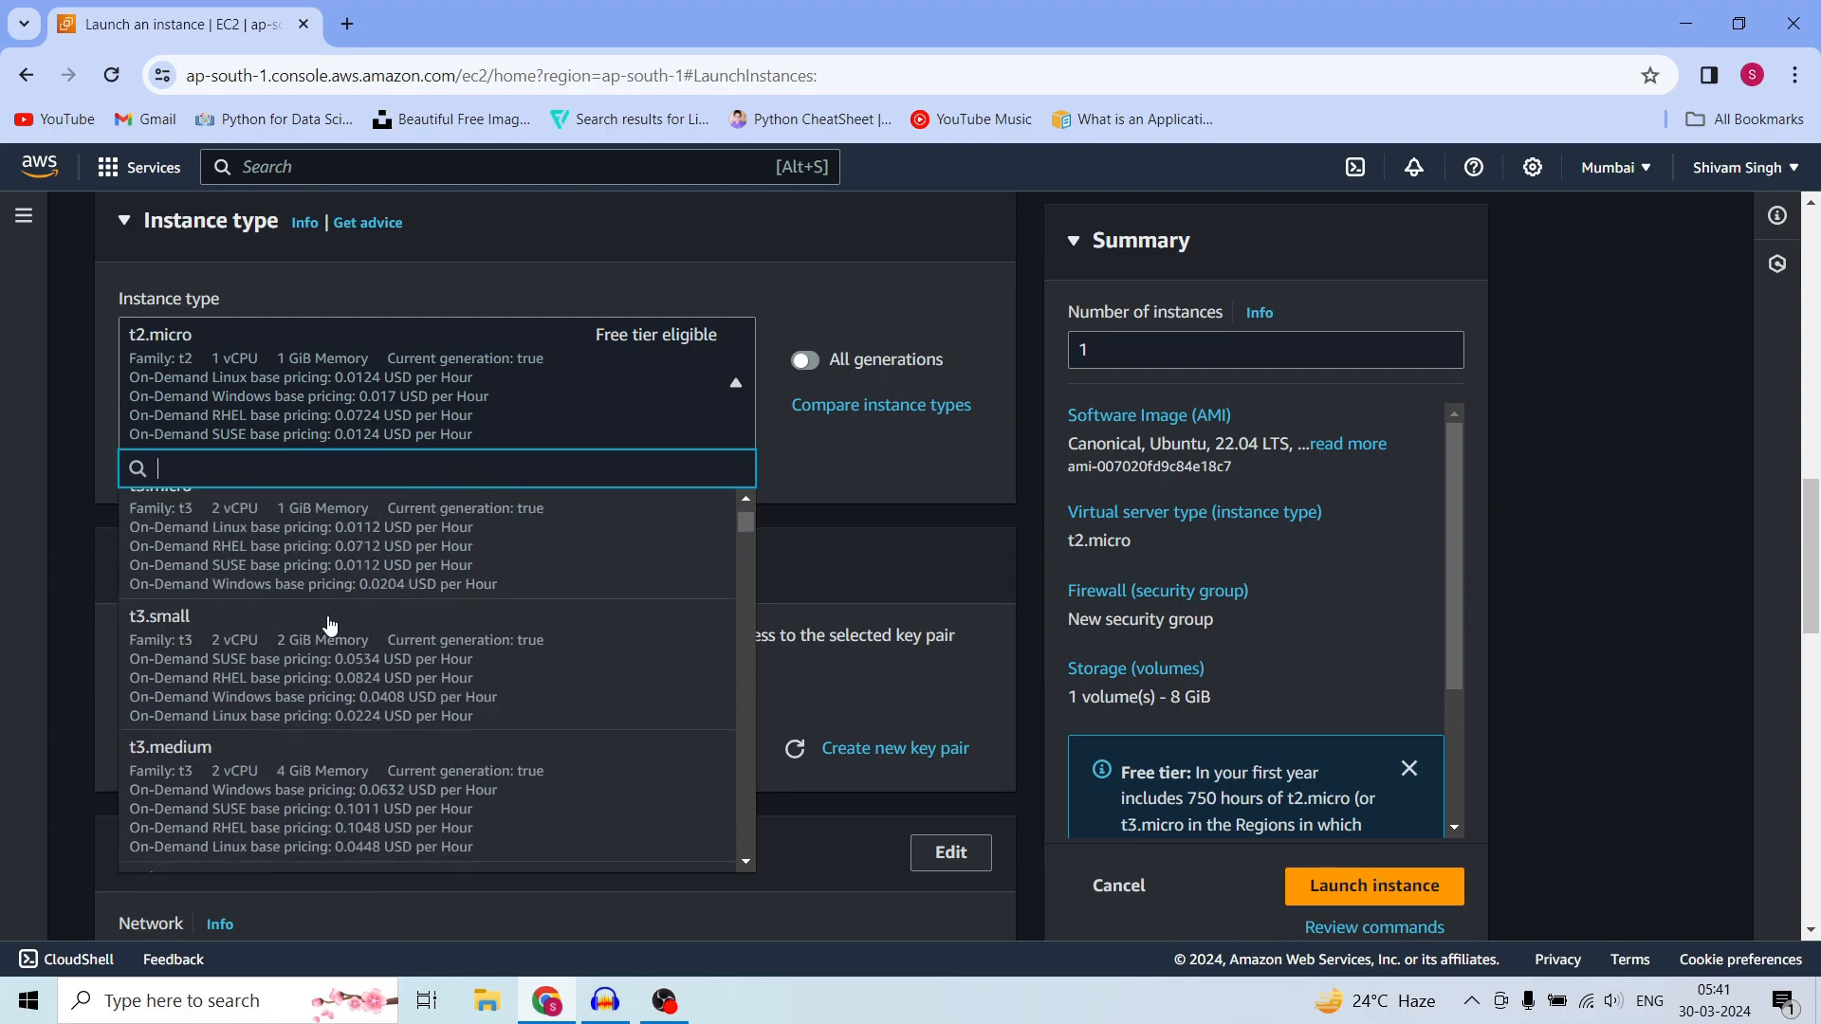
# Select the t3.micro instance type and switch it back to the free-tier-eligible t2.micro.
pyautogui.click(227, 580)
pyautogui.rightClick(226, 577)
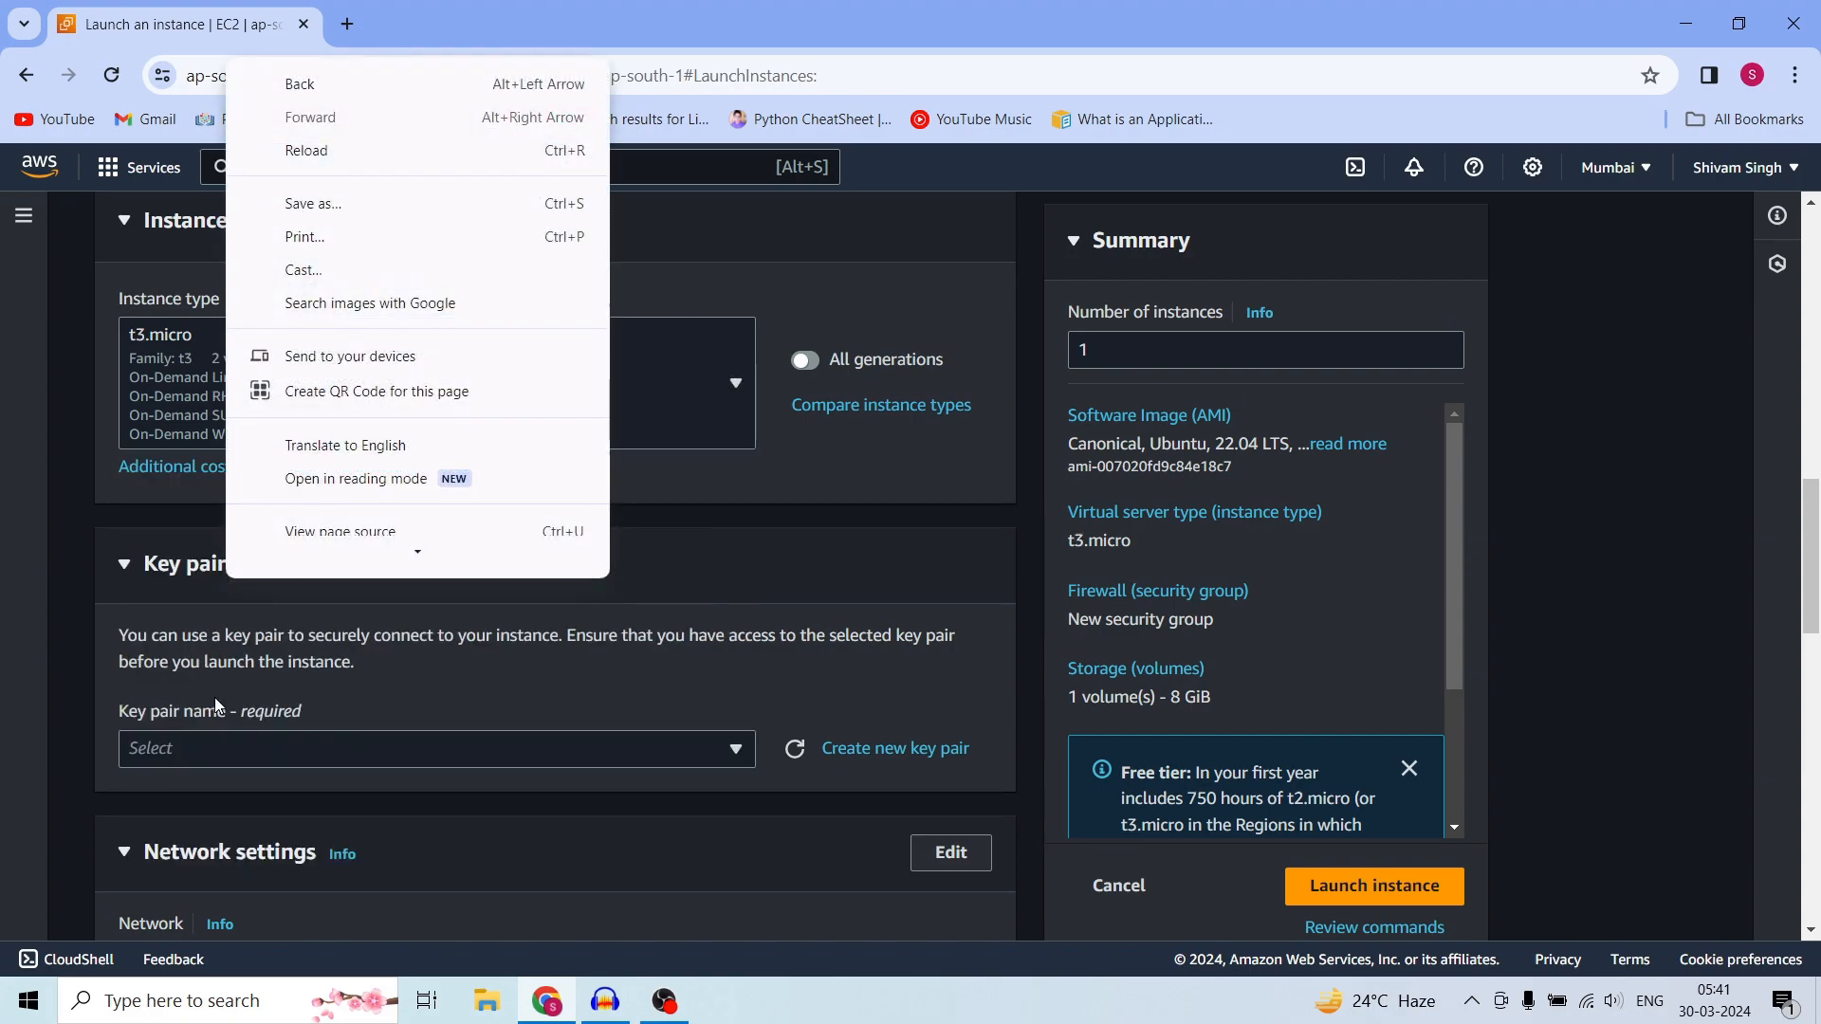
pyautogui.click(59, 515)
pyautogui.click(266, 417)
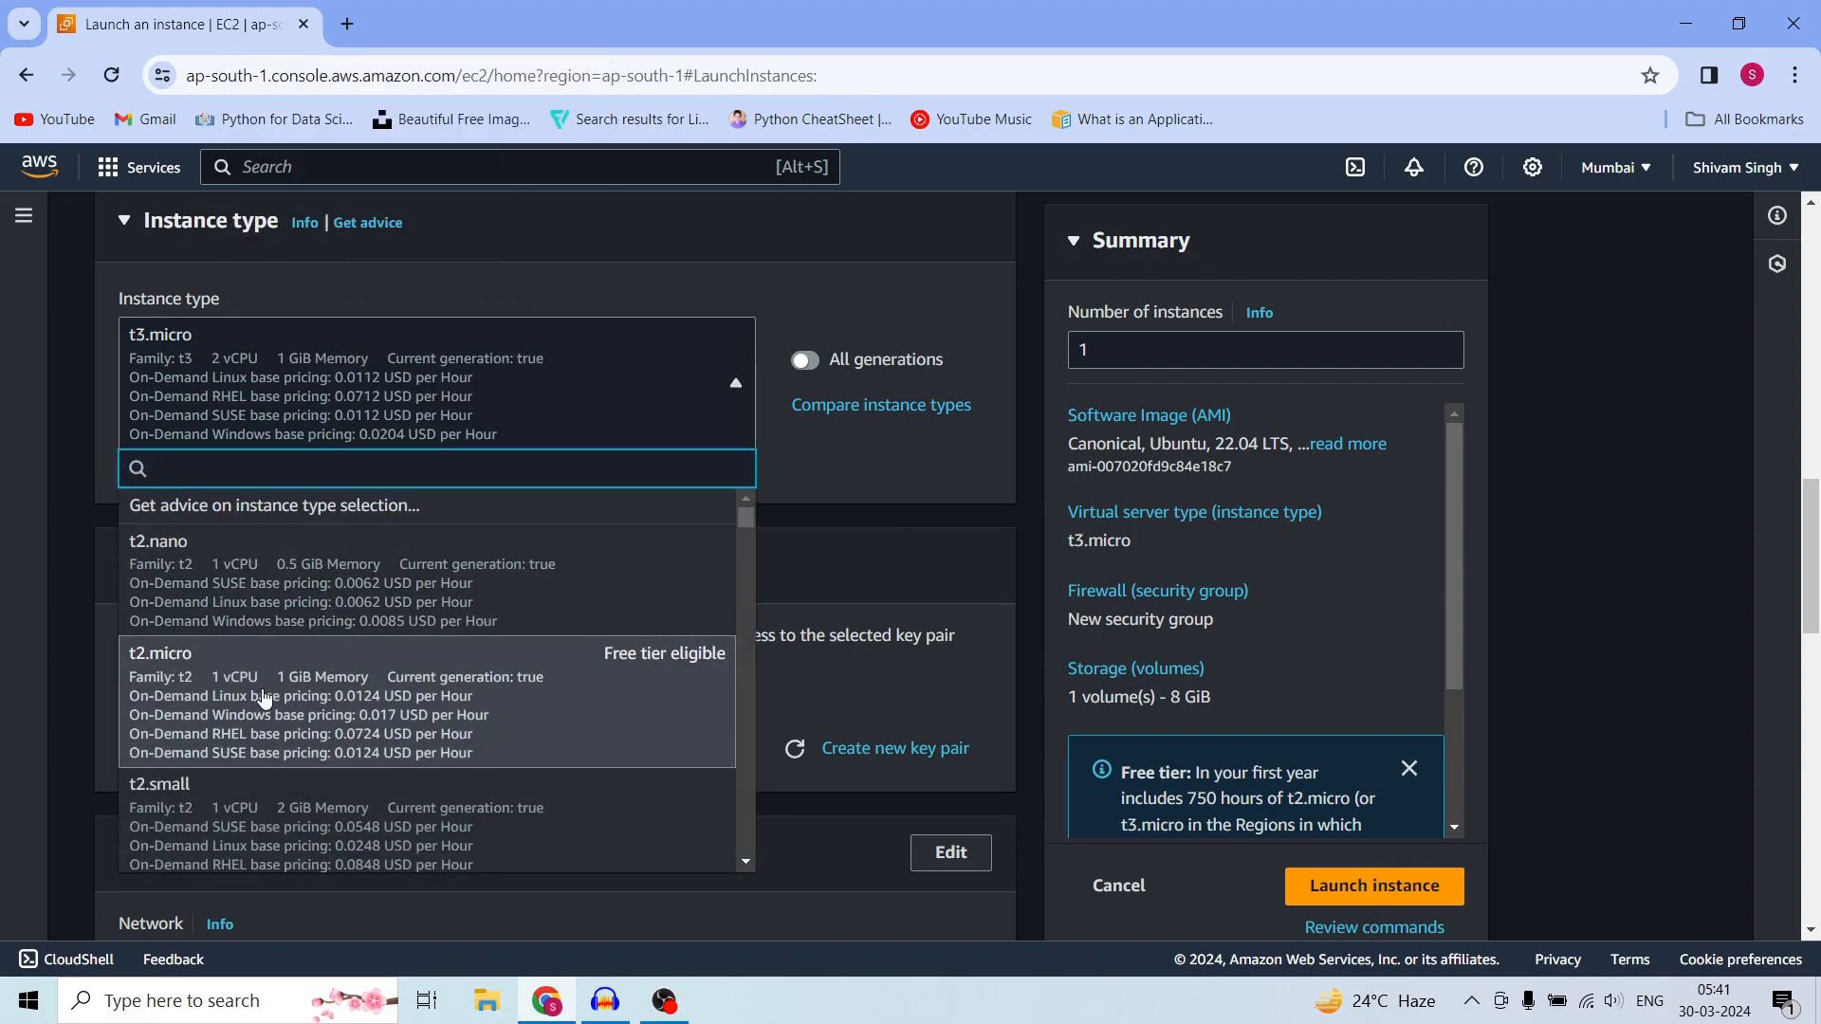
pyautogui.click(262, 699)
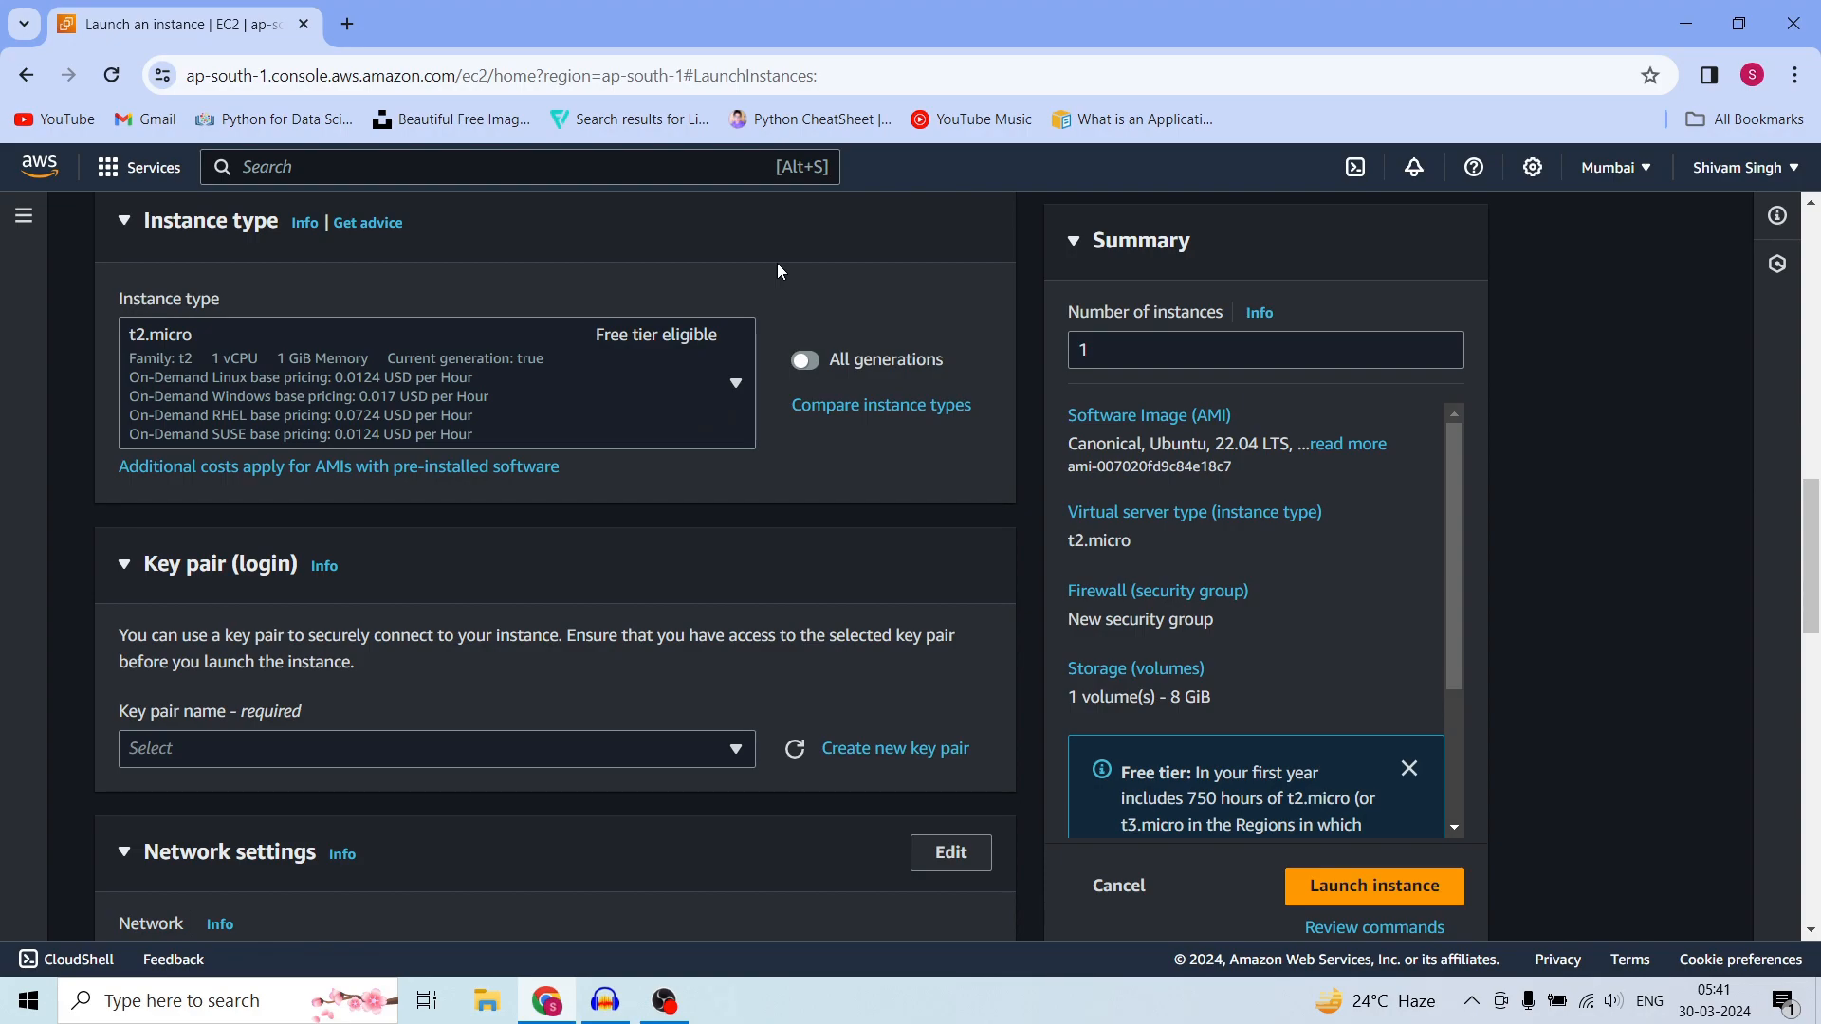
# Create a new RSA key pair named mt-first-key in .pem format for logging in to the instance.
pyautogui.scroll(-3, 658, 476)
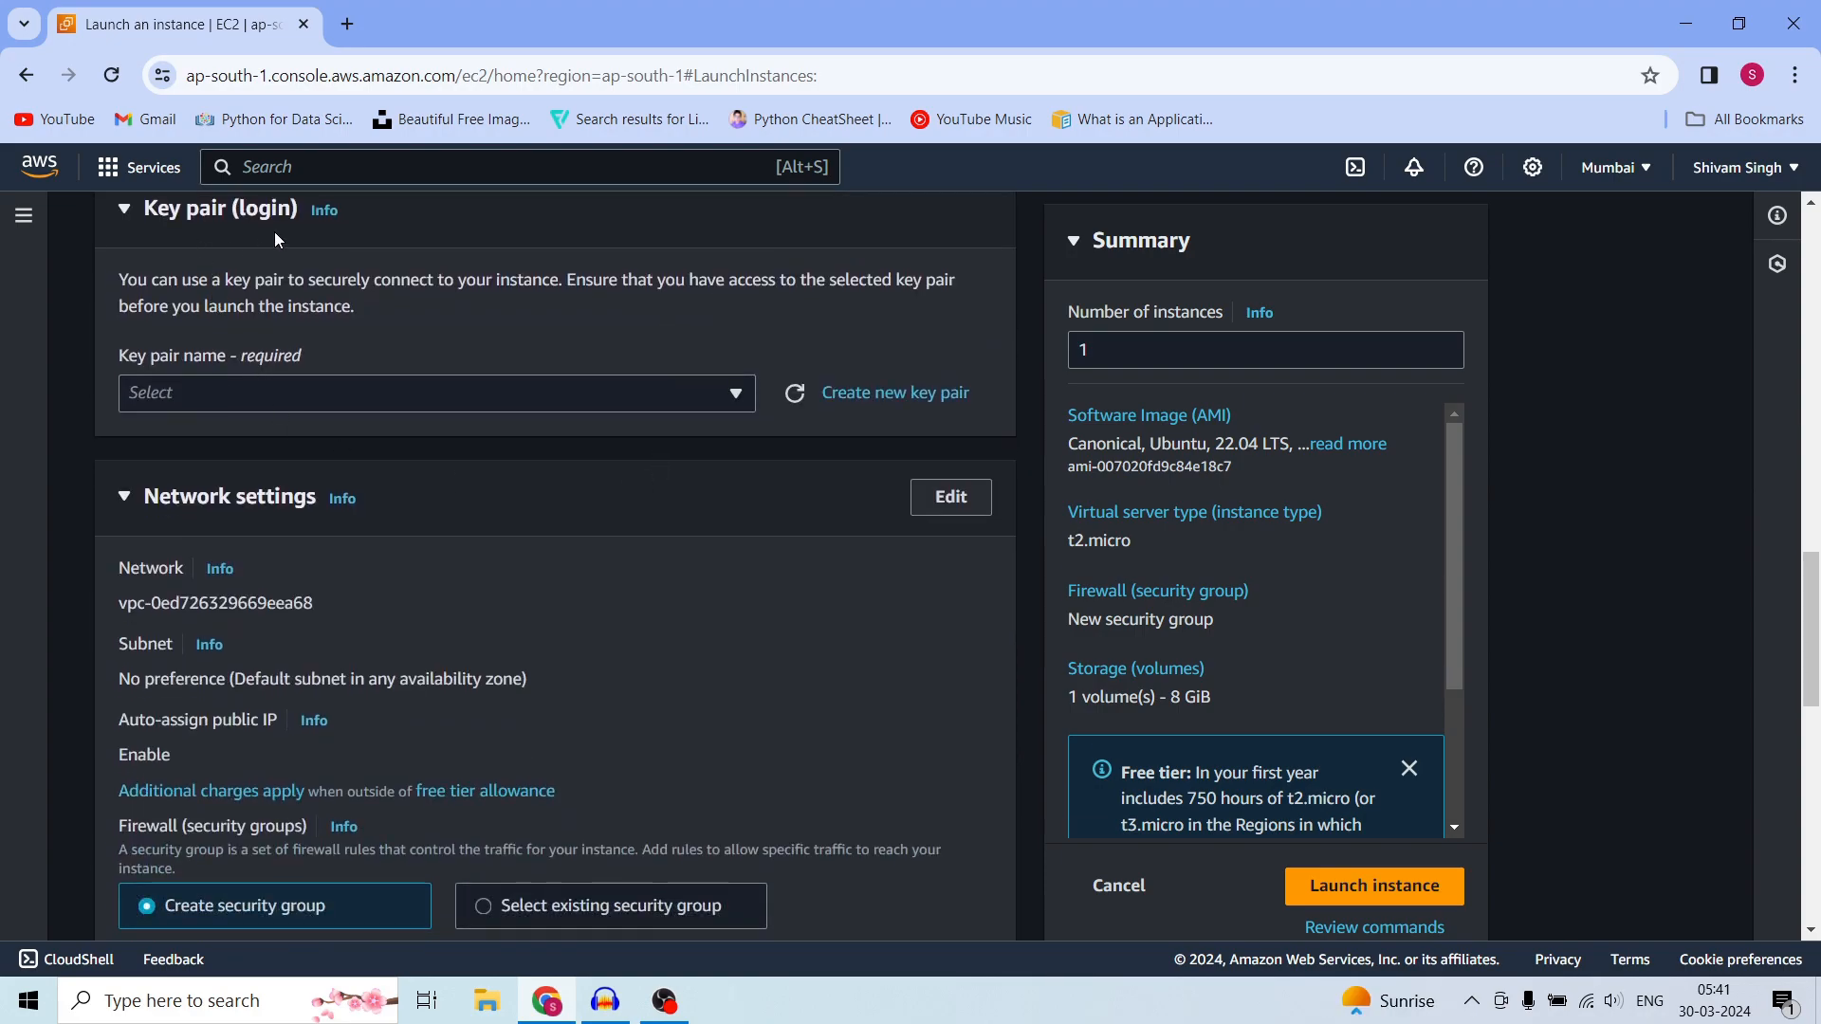
pyautogui.click(266, 392)
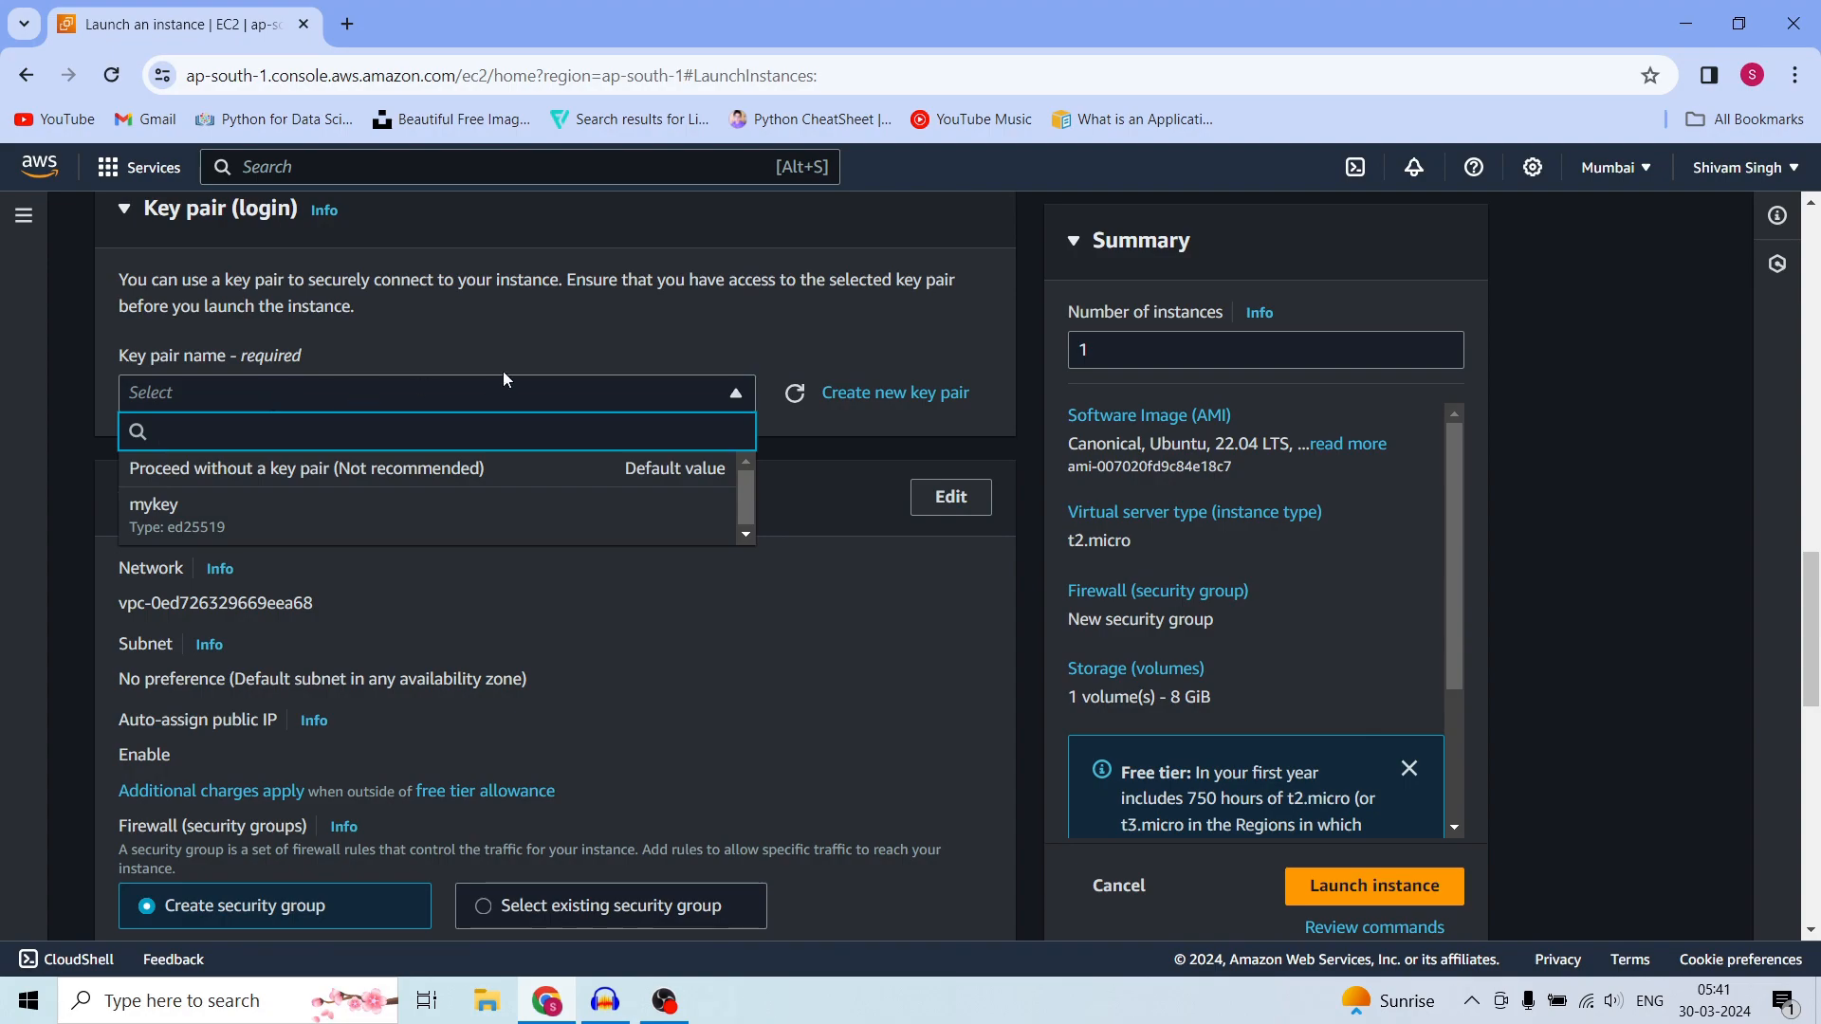
pyautogui.click(512, 339)
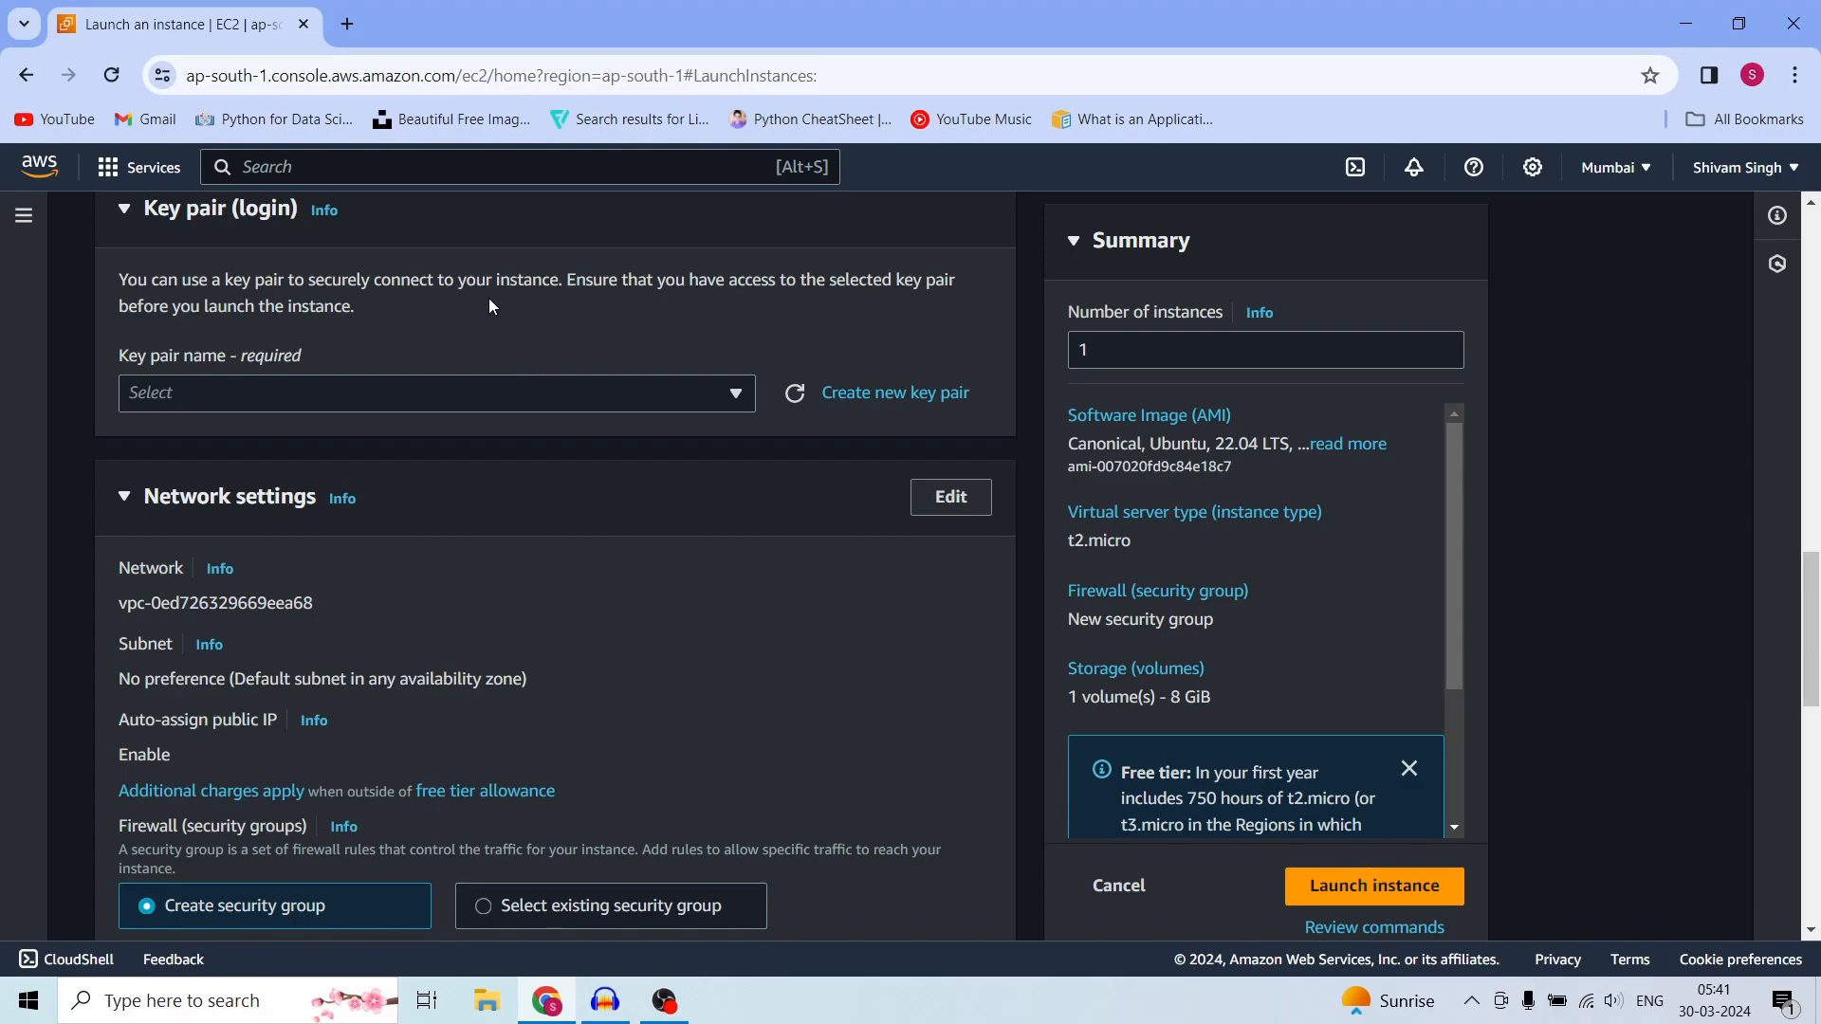
pyautogui.click(873, 393)
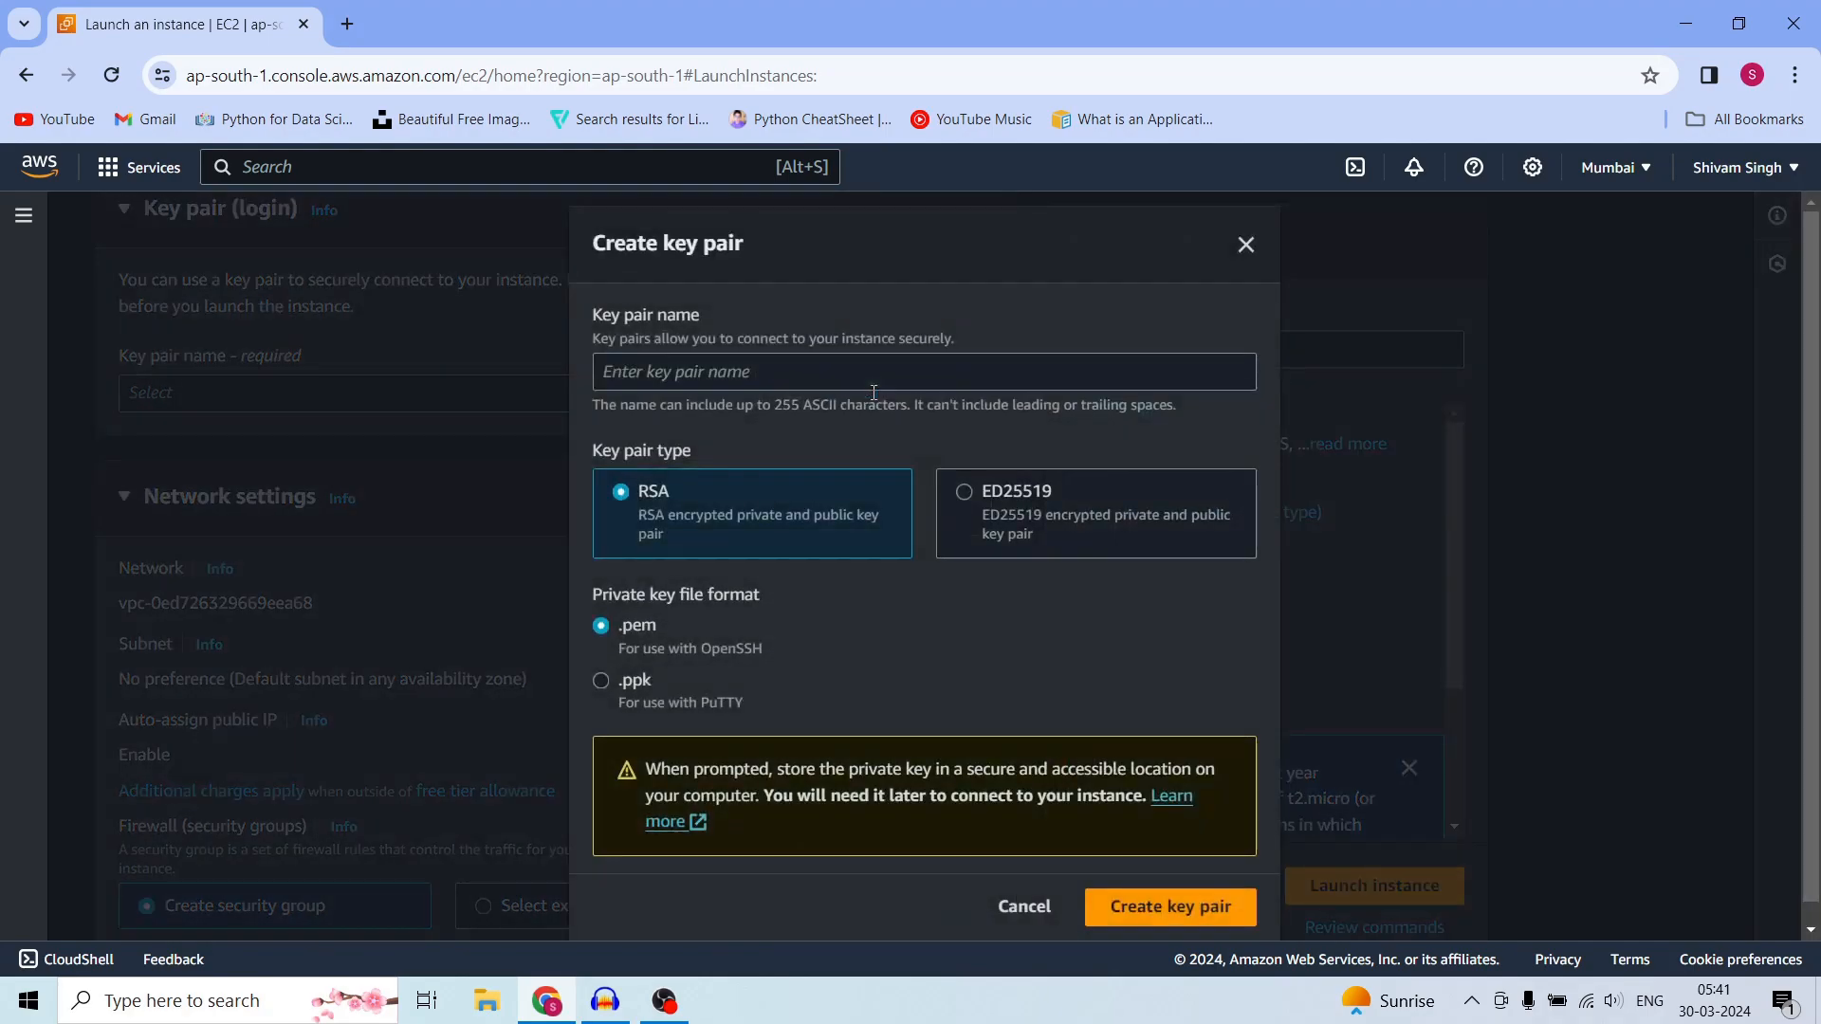
pyautogui.click(679, 375)
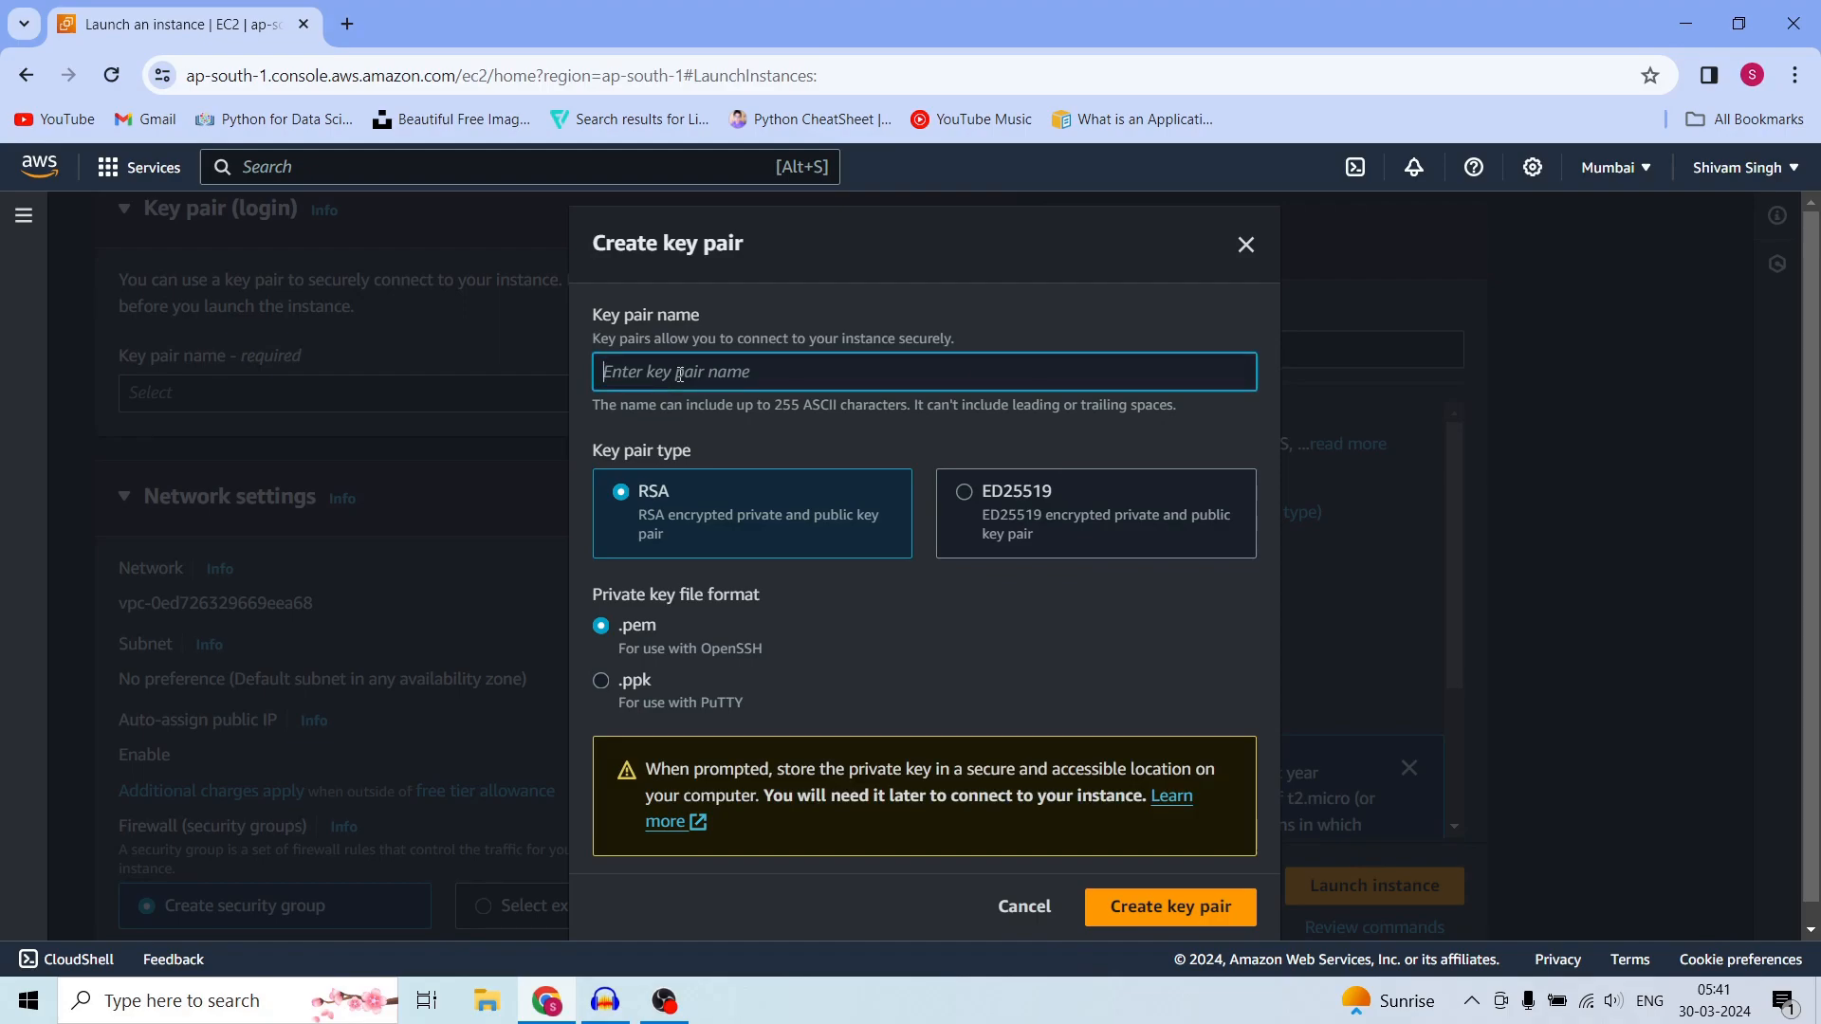
pyautogui.write('mt-first-key')
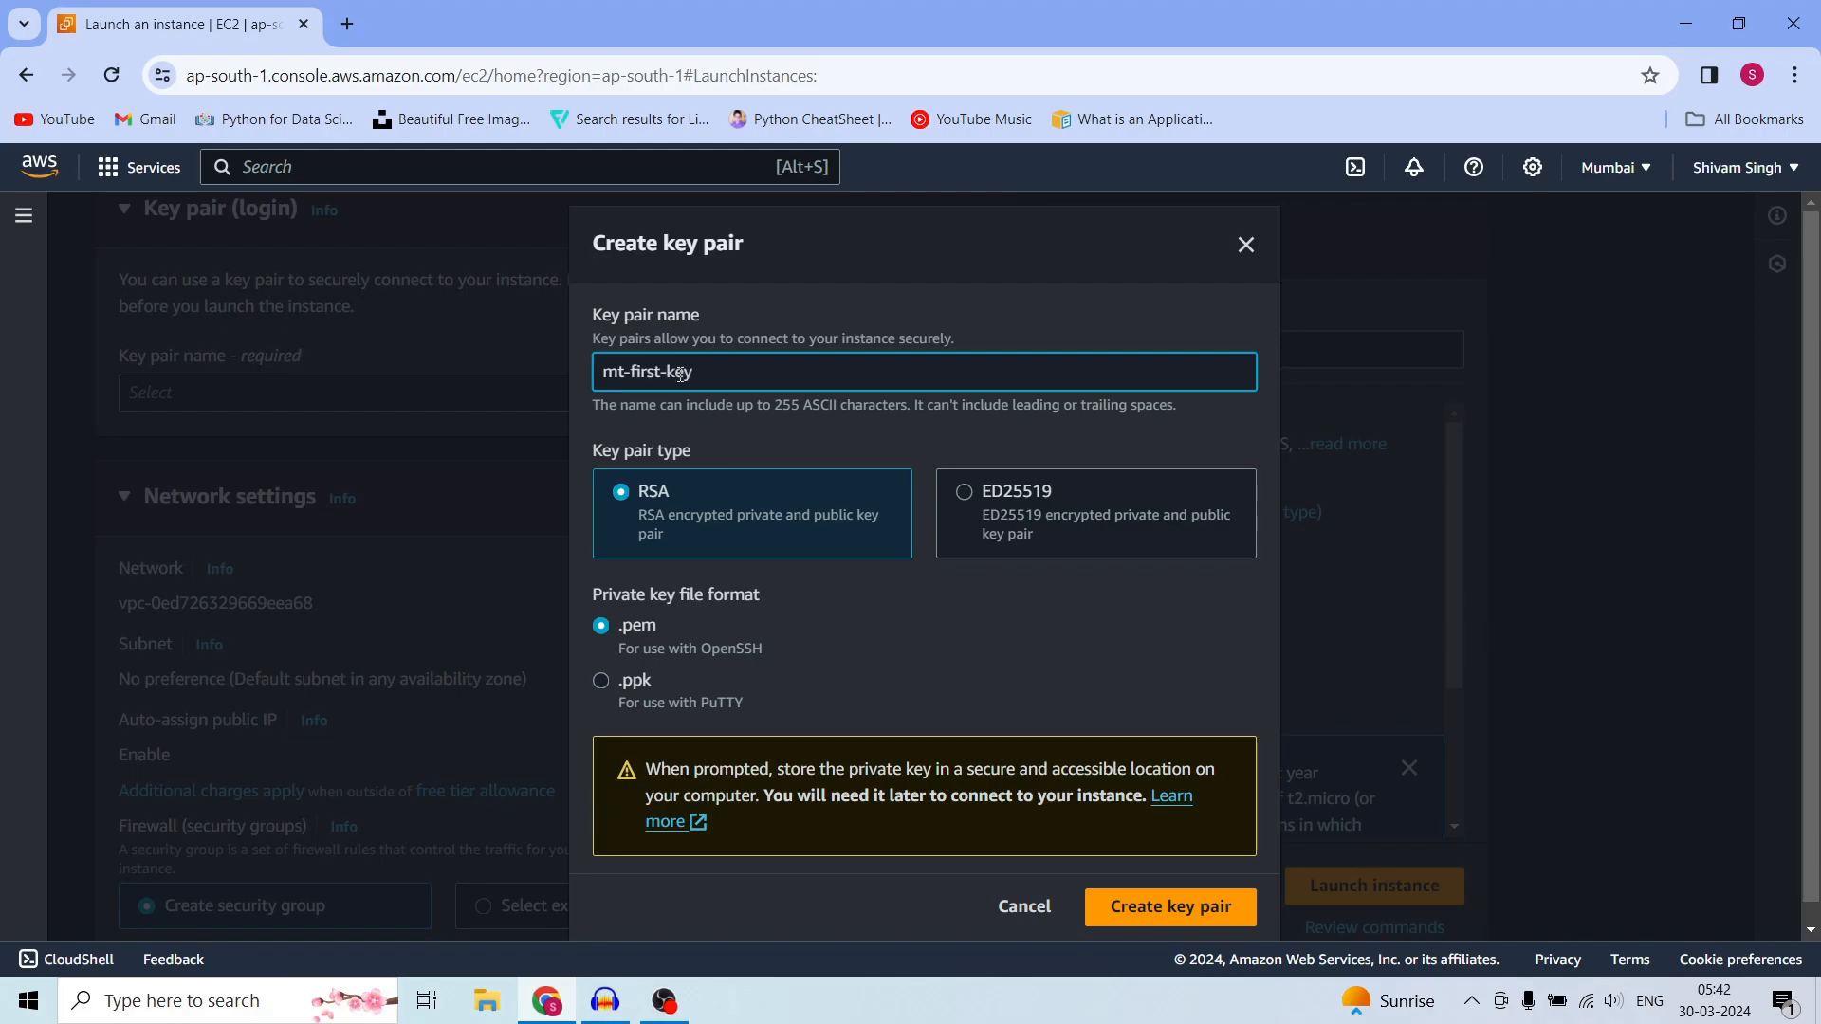
pyautogui.click(1205, 919)
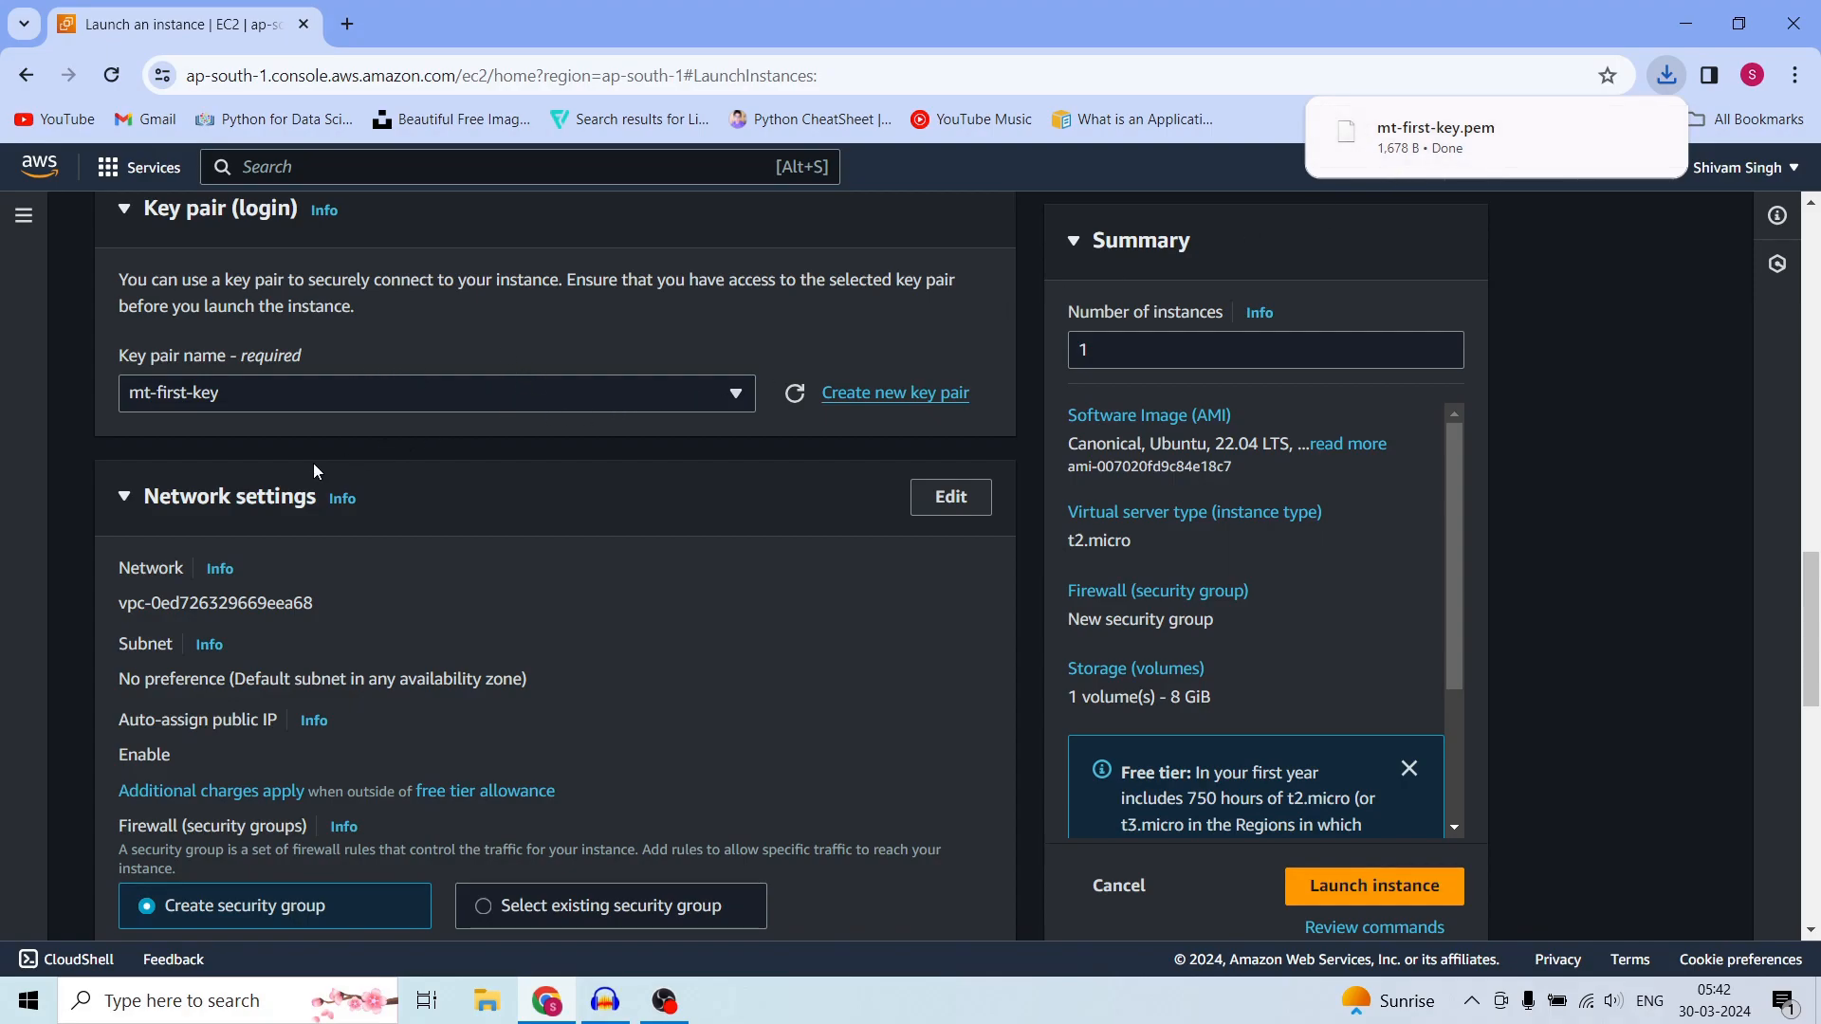
# Review the network settings, the new security group's firewall rules and the source options for SSH traffic.
pyautogui.scroll(-4, 355, 473)
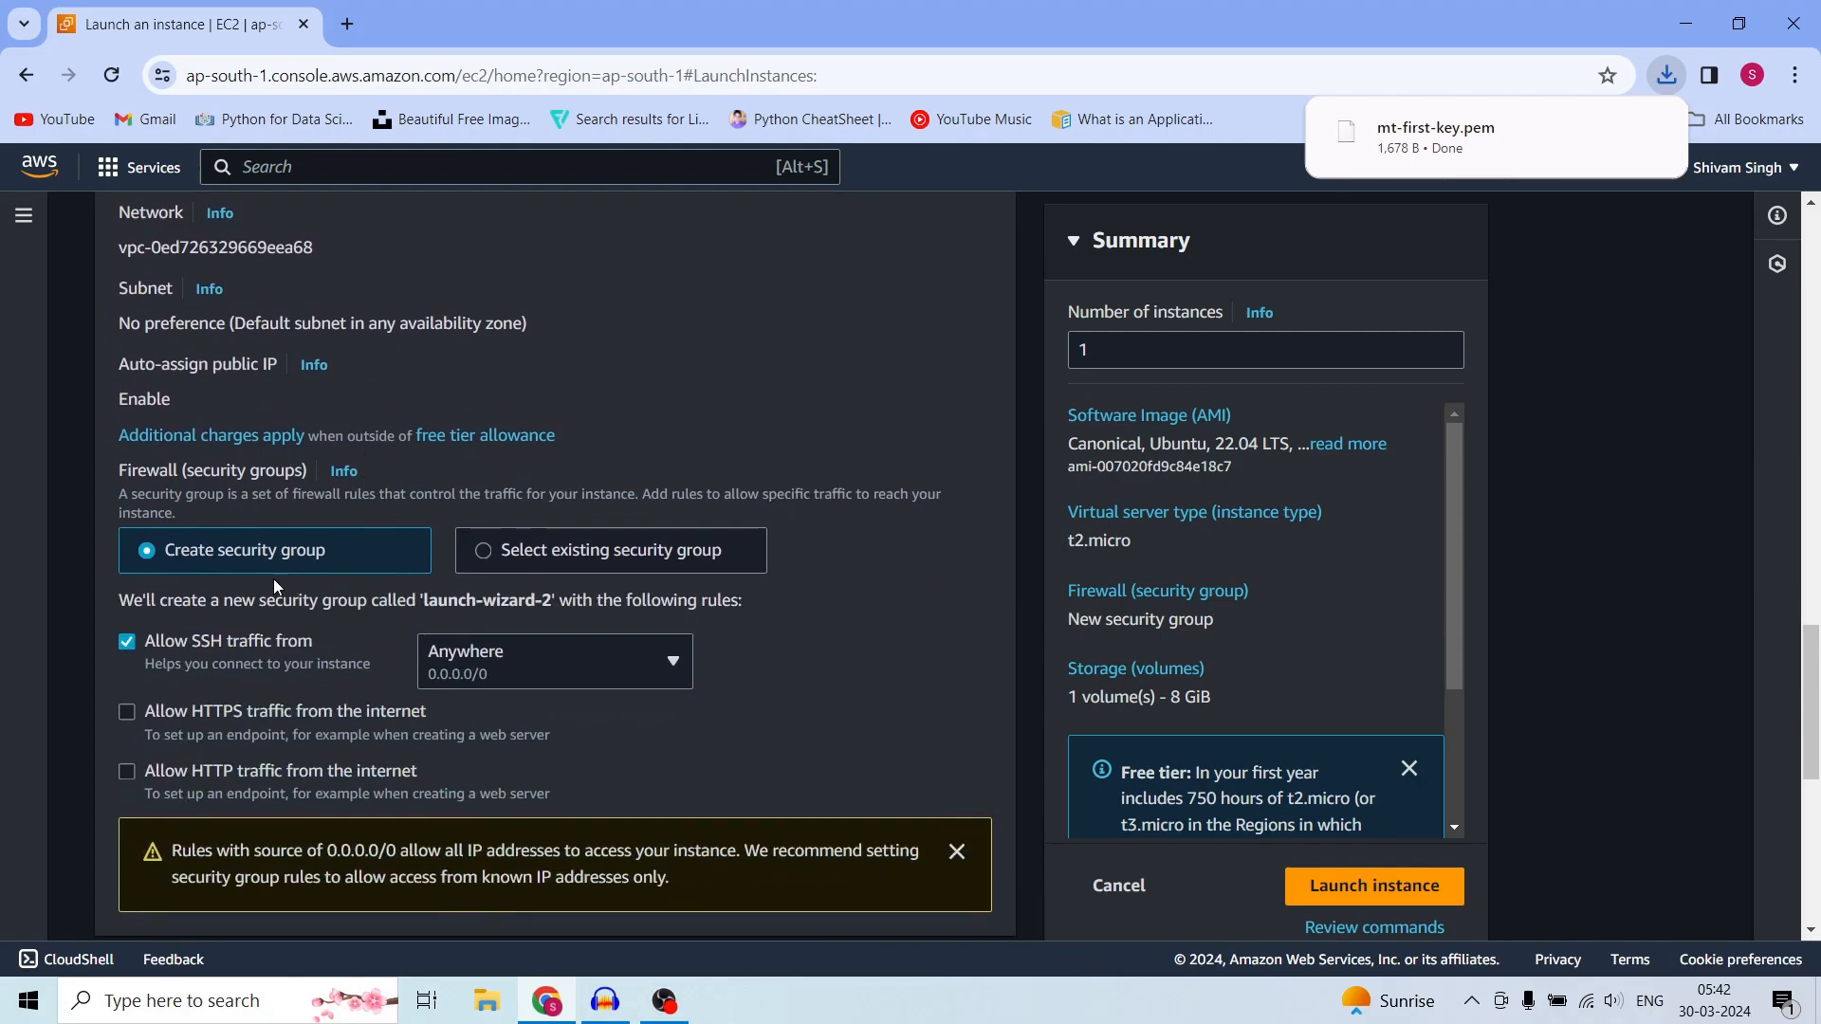
pyautogui.scroll(-3, 169, 541)
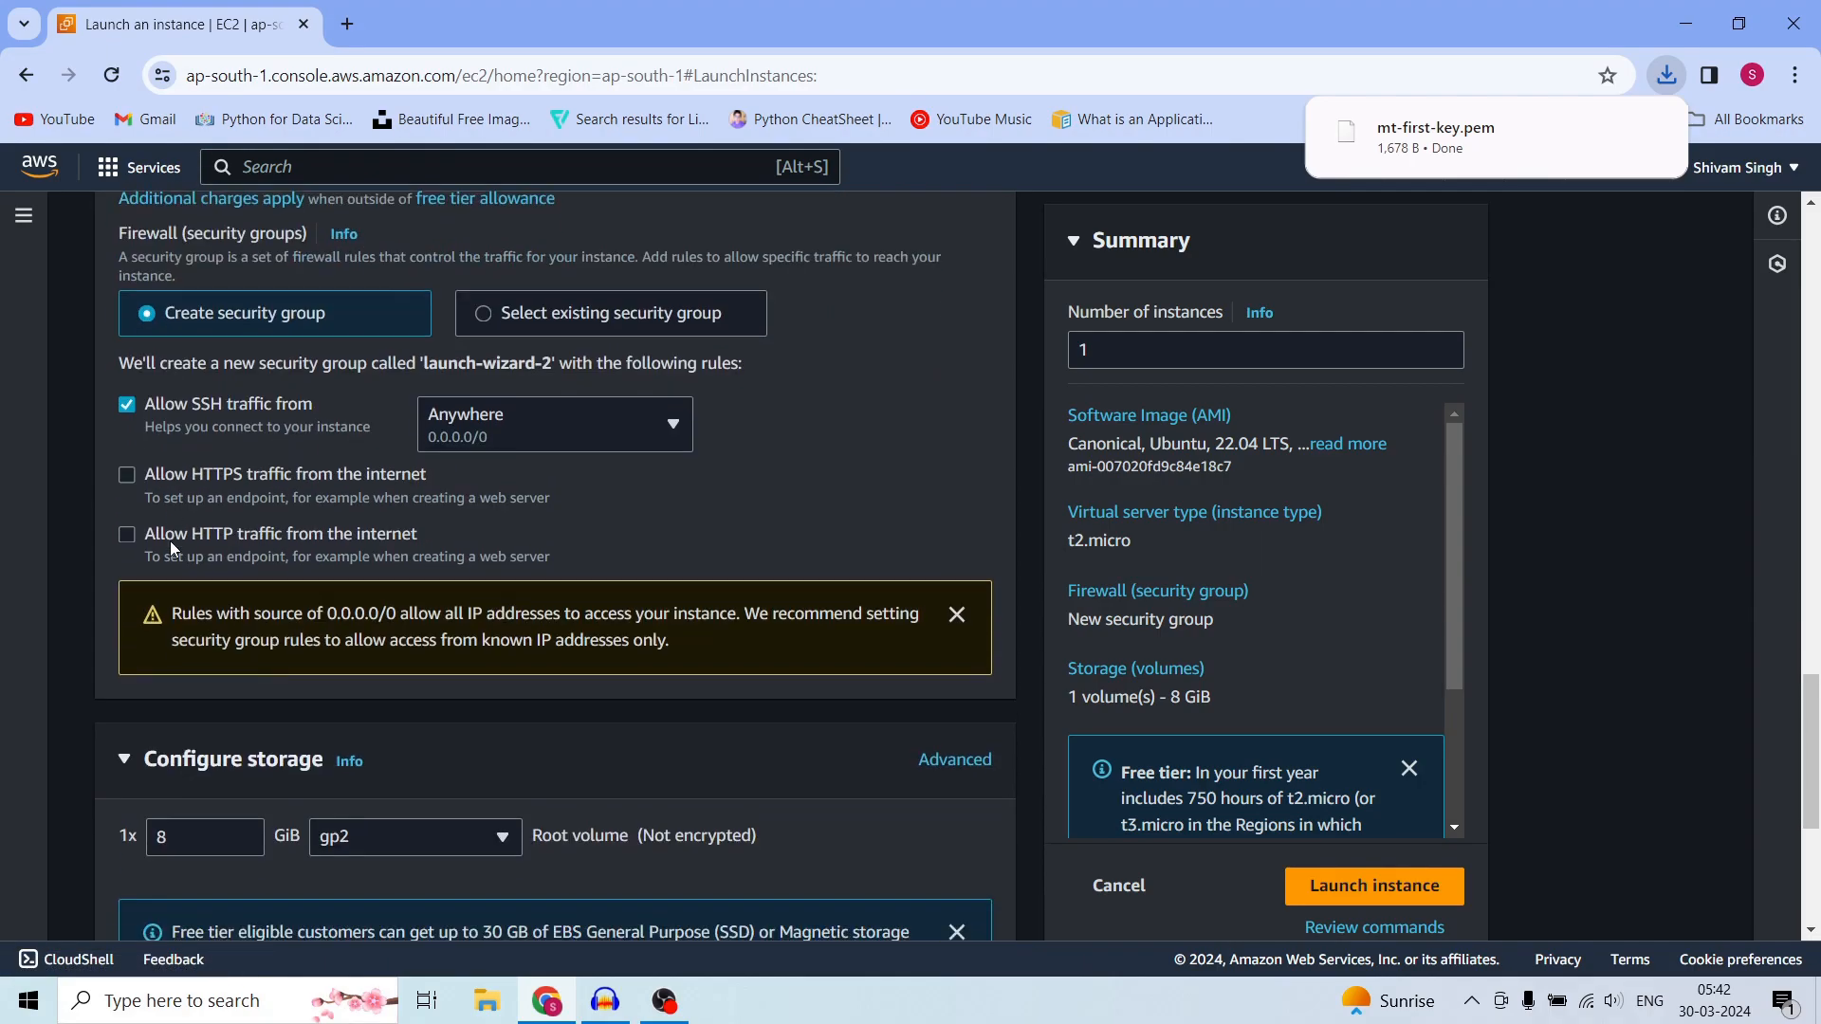
pyautogui.scroll(1, 203, 408)
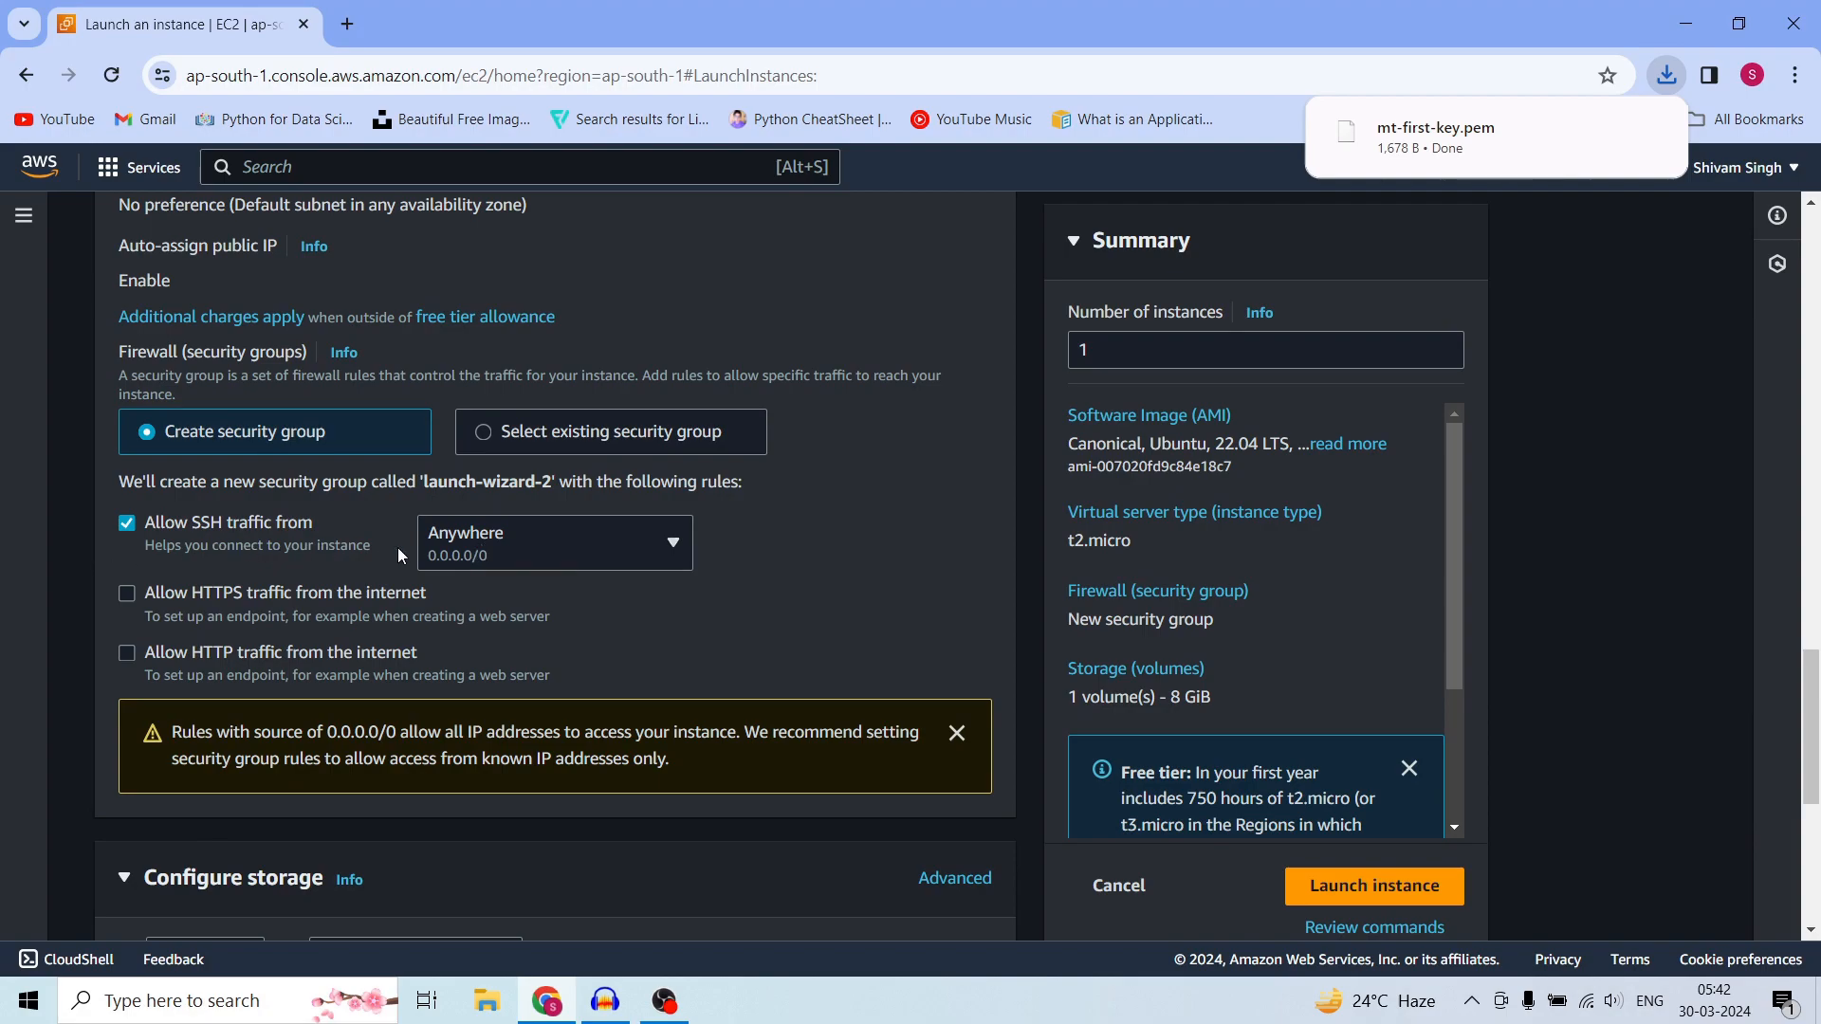
pyautogui.click(478, 545)
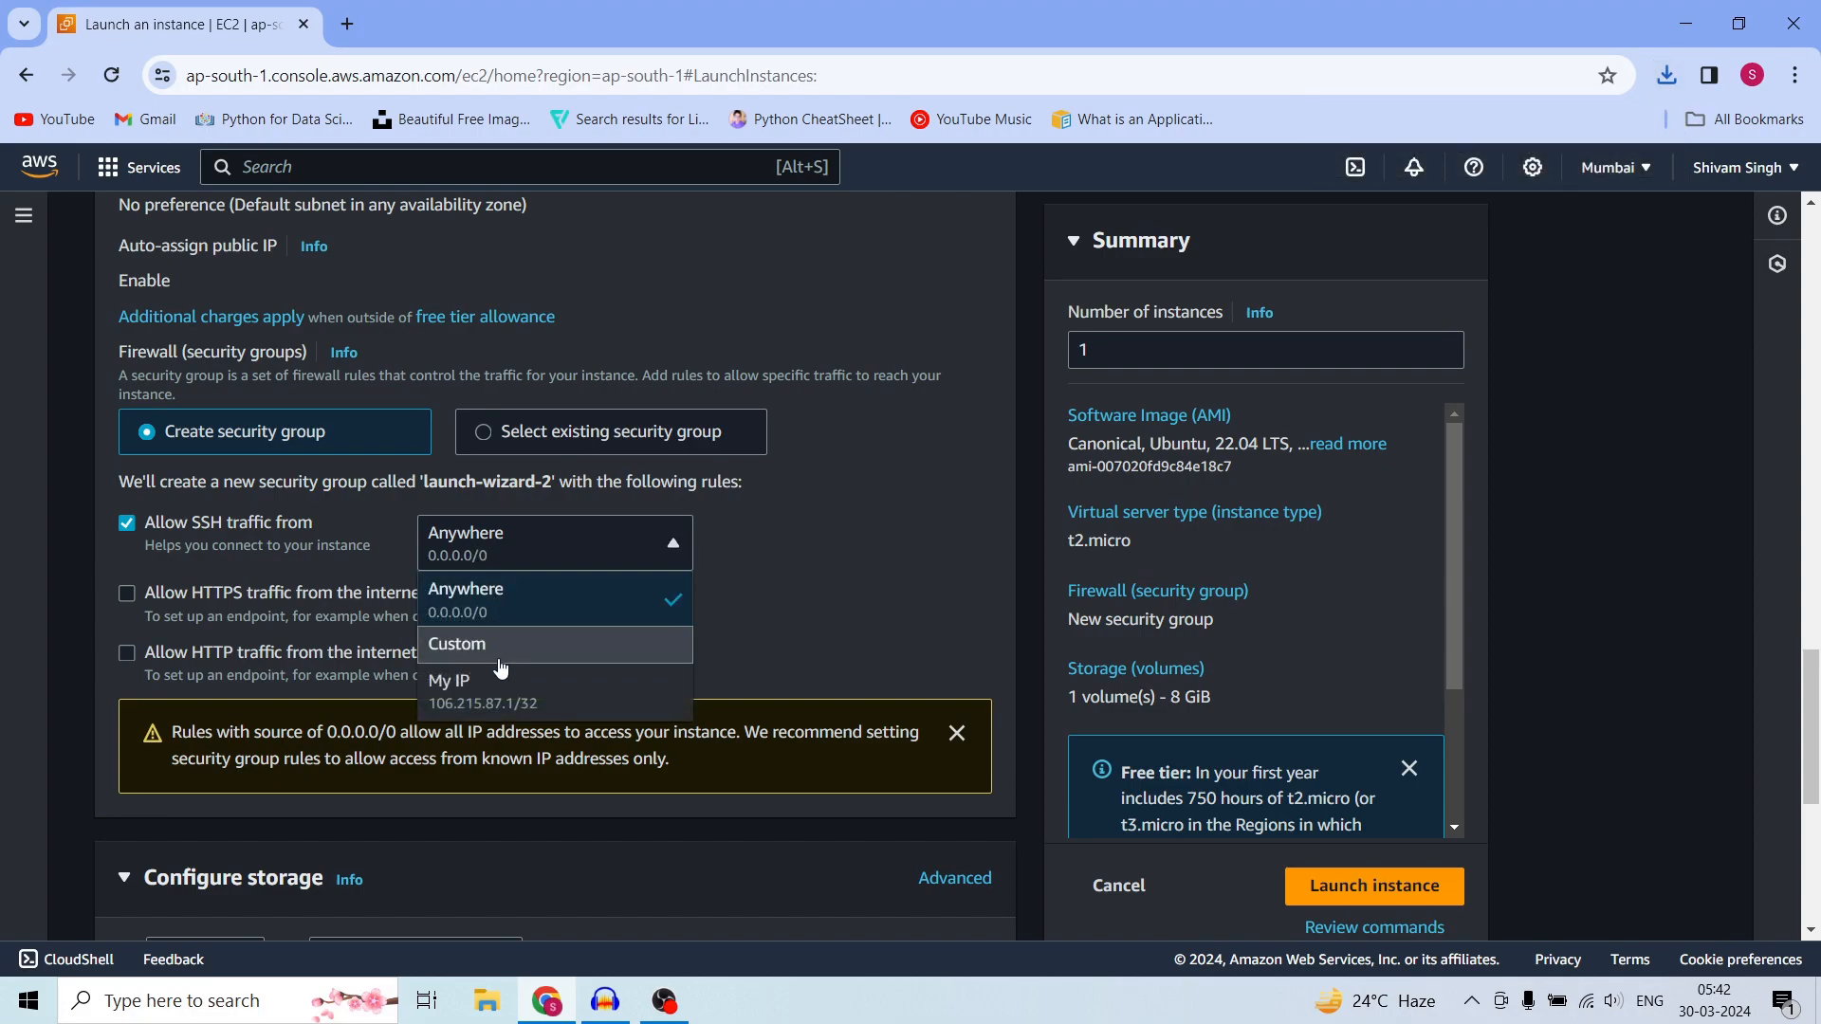
pyautogui.click(504, 541)
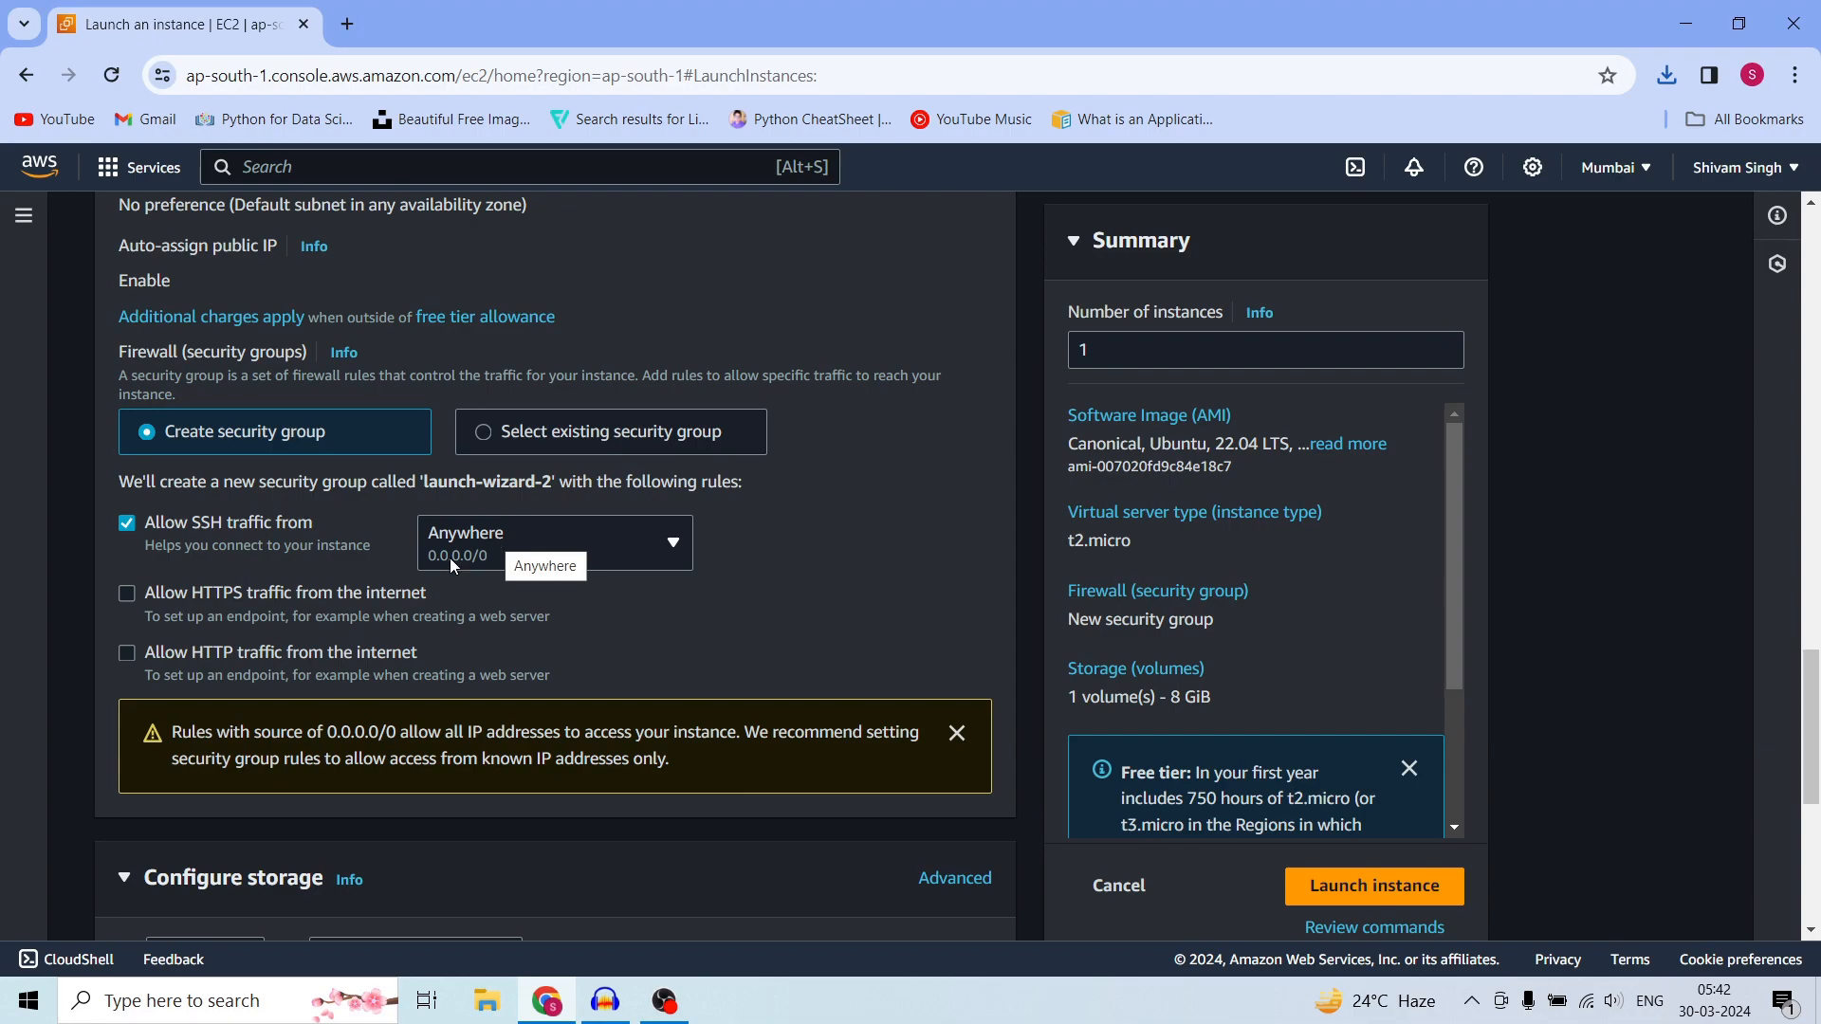
pyautogui.scroll(-3, 99, 571)
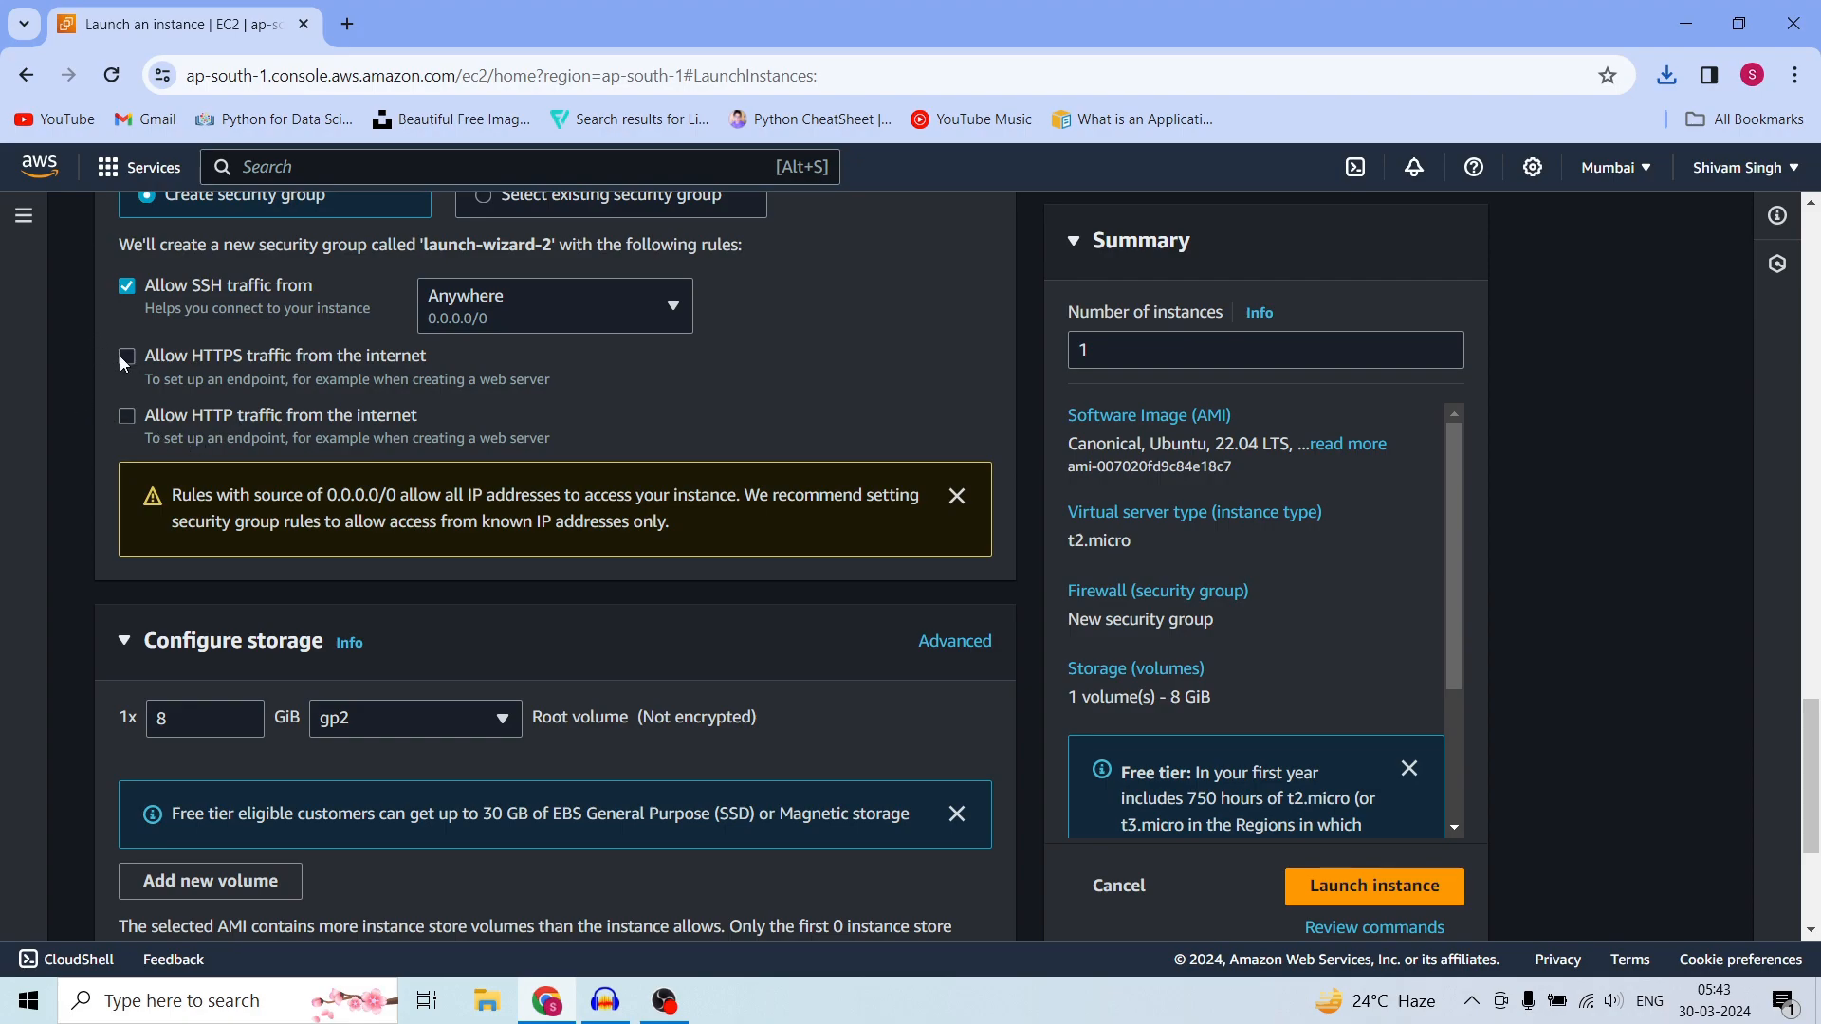
# Review the instance type, key pair, firewall and storage settings, and examine the volume types available for the root volume.
pyautogui.scroll(-1, 265, 408)
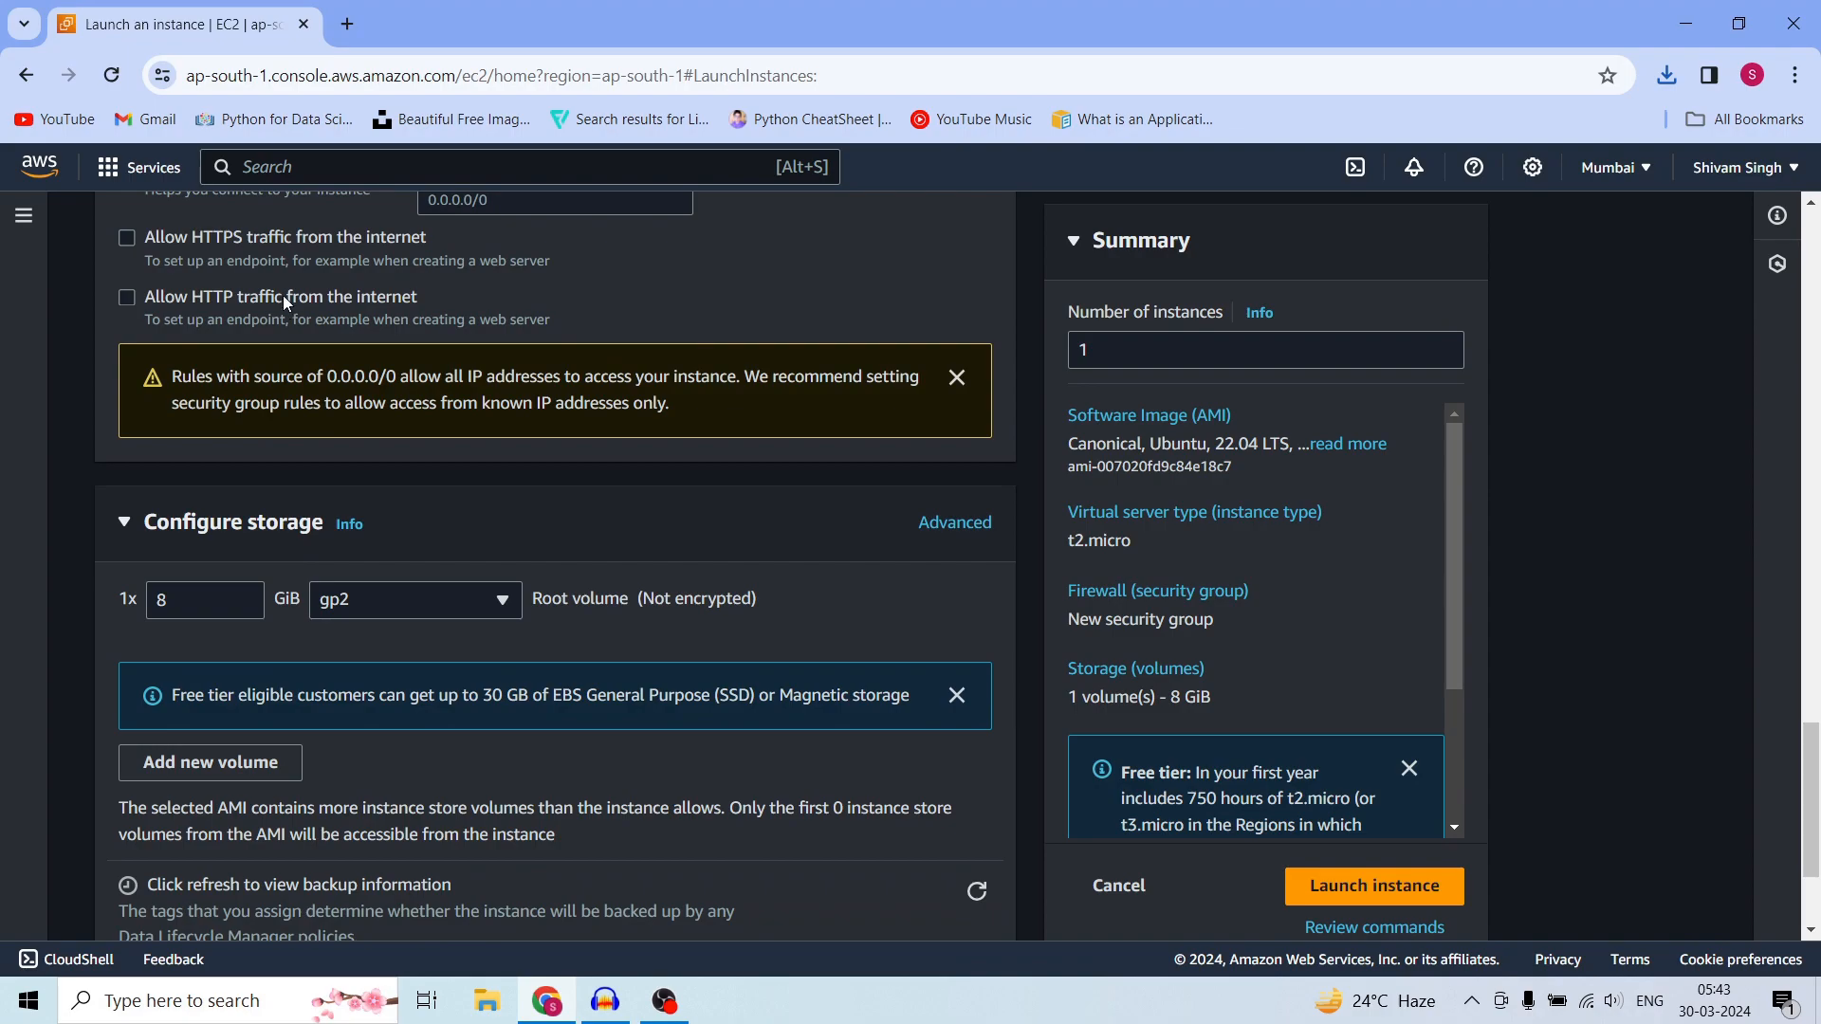
pyautogui.scroll(-2, 215, 567)
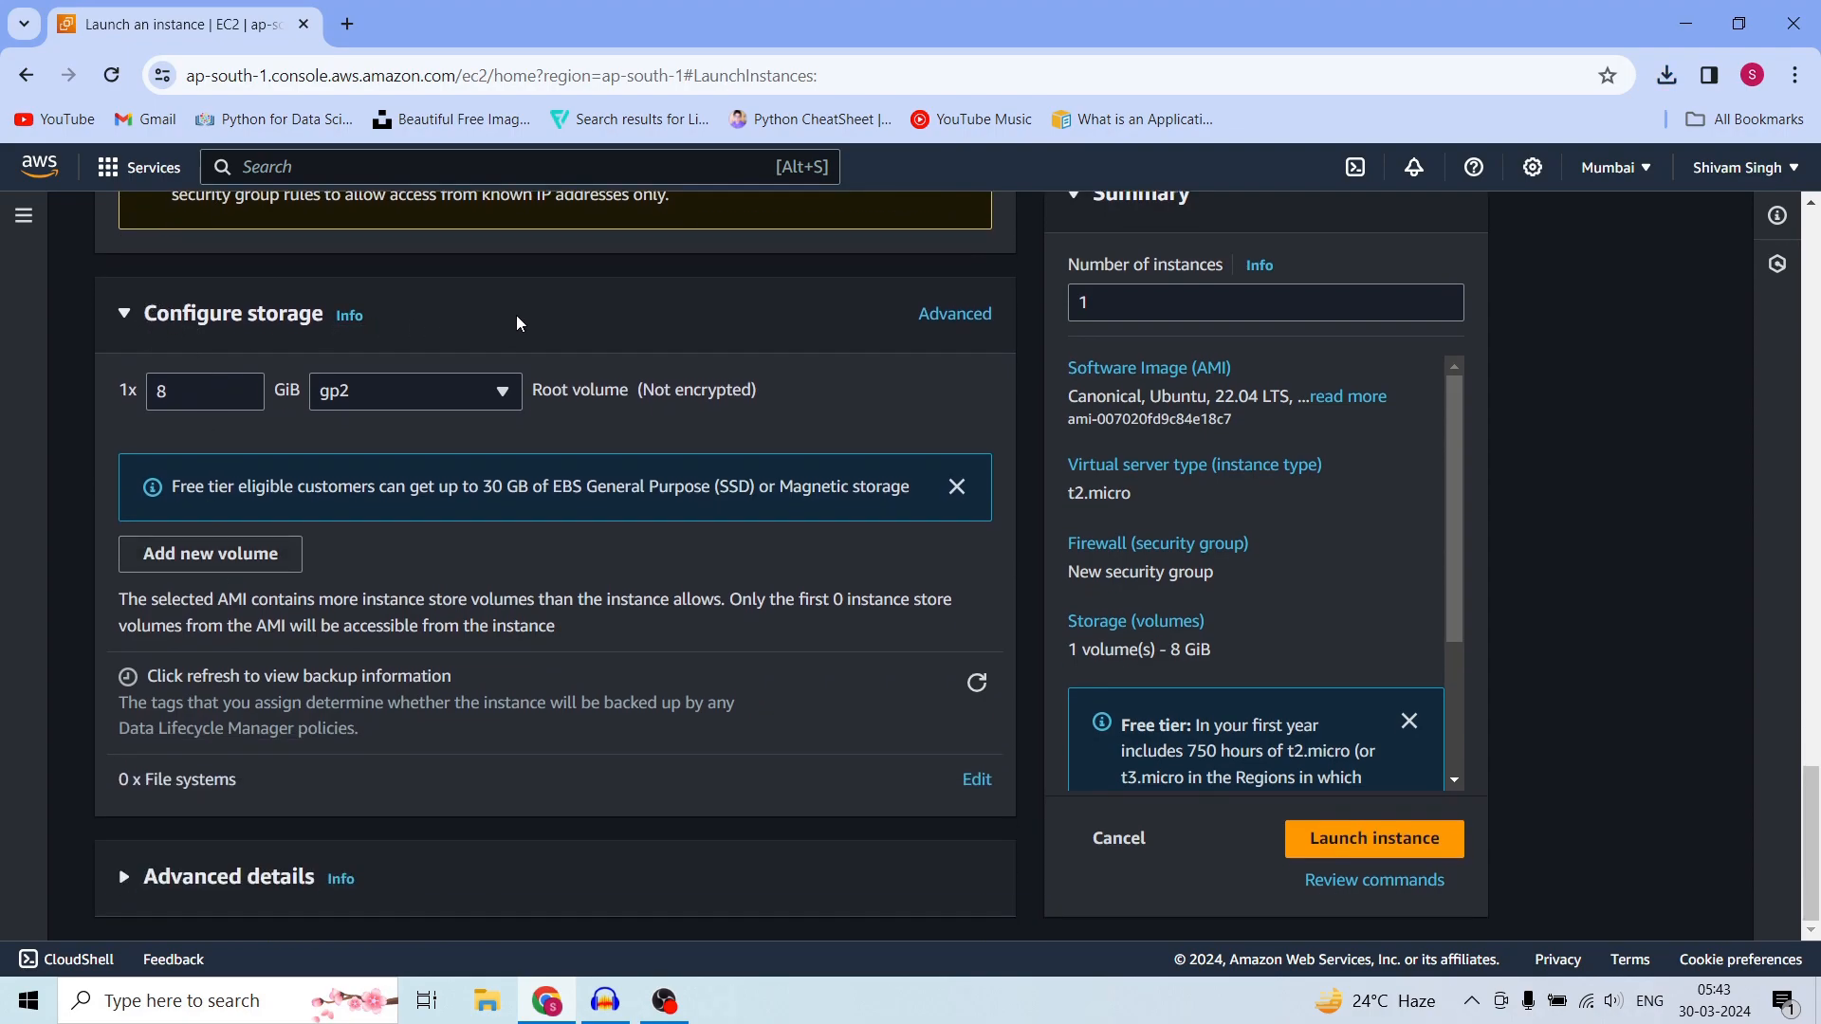
pyautogui.scroll(8, 518, 315)
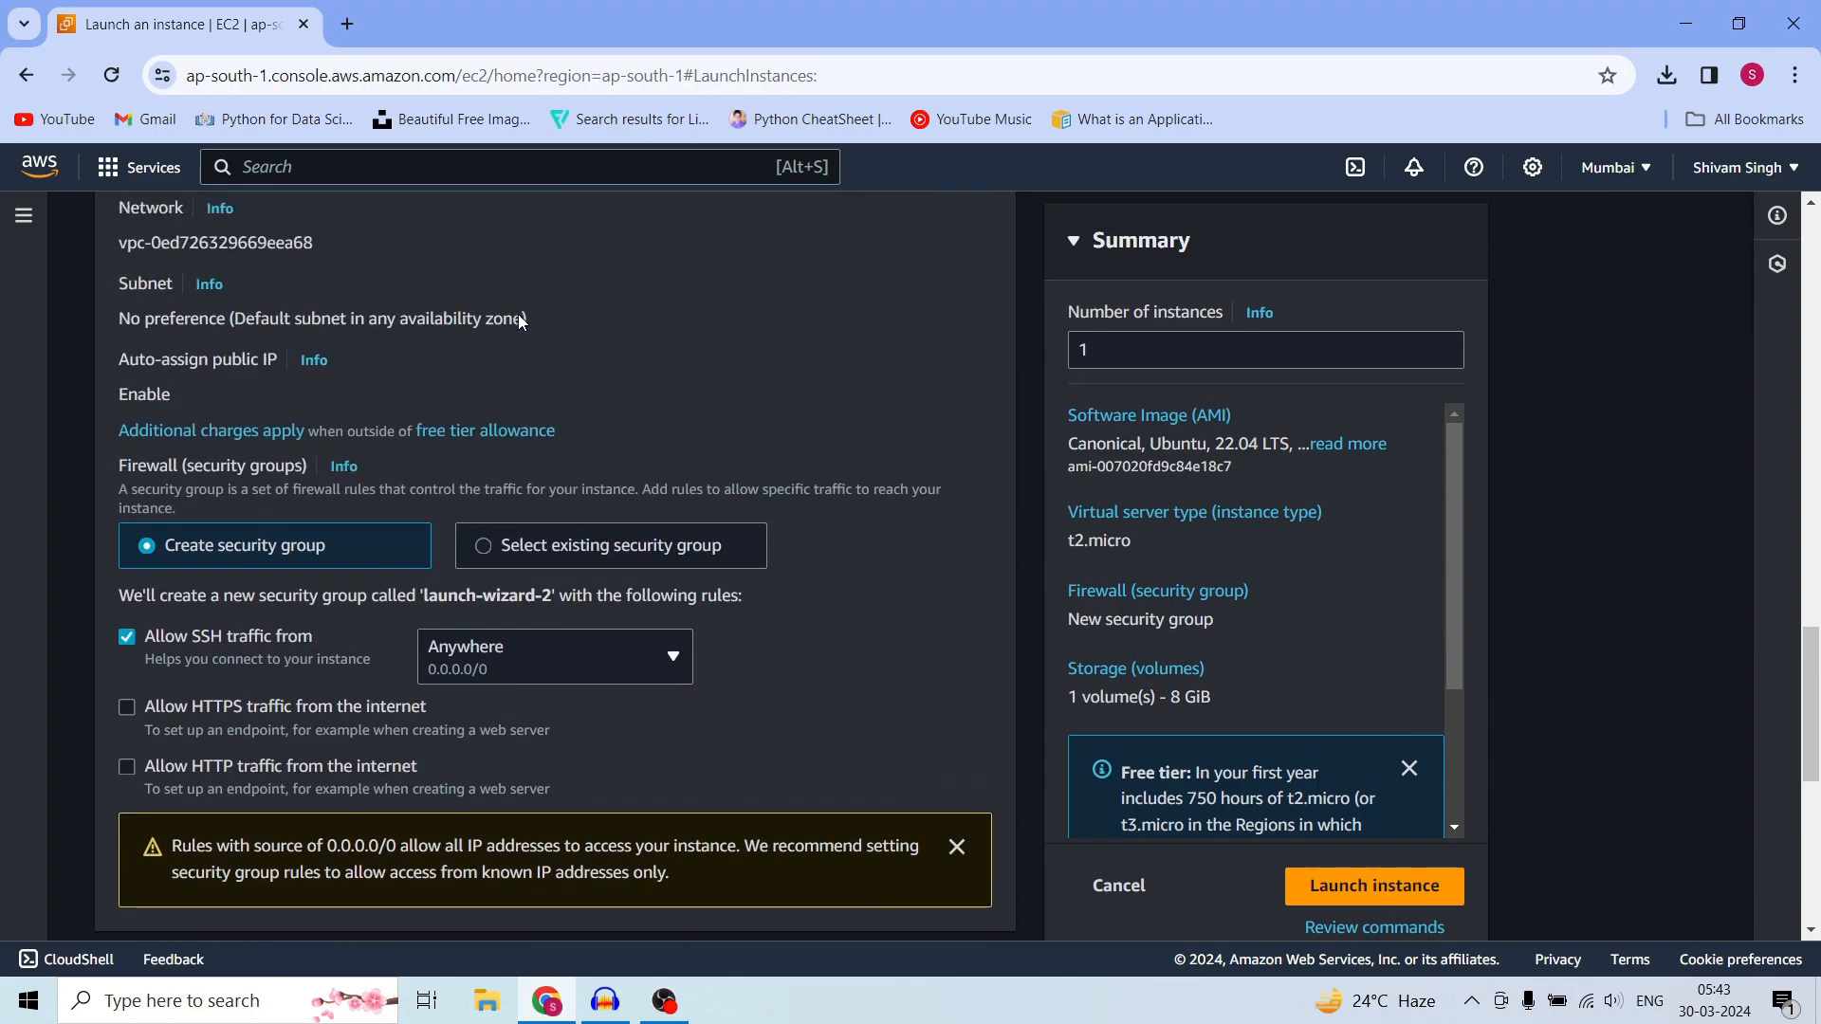
pyautogui.scroll(5, 504, 391)
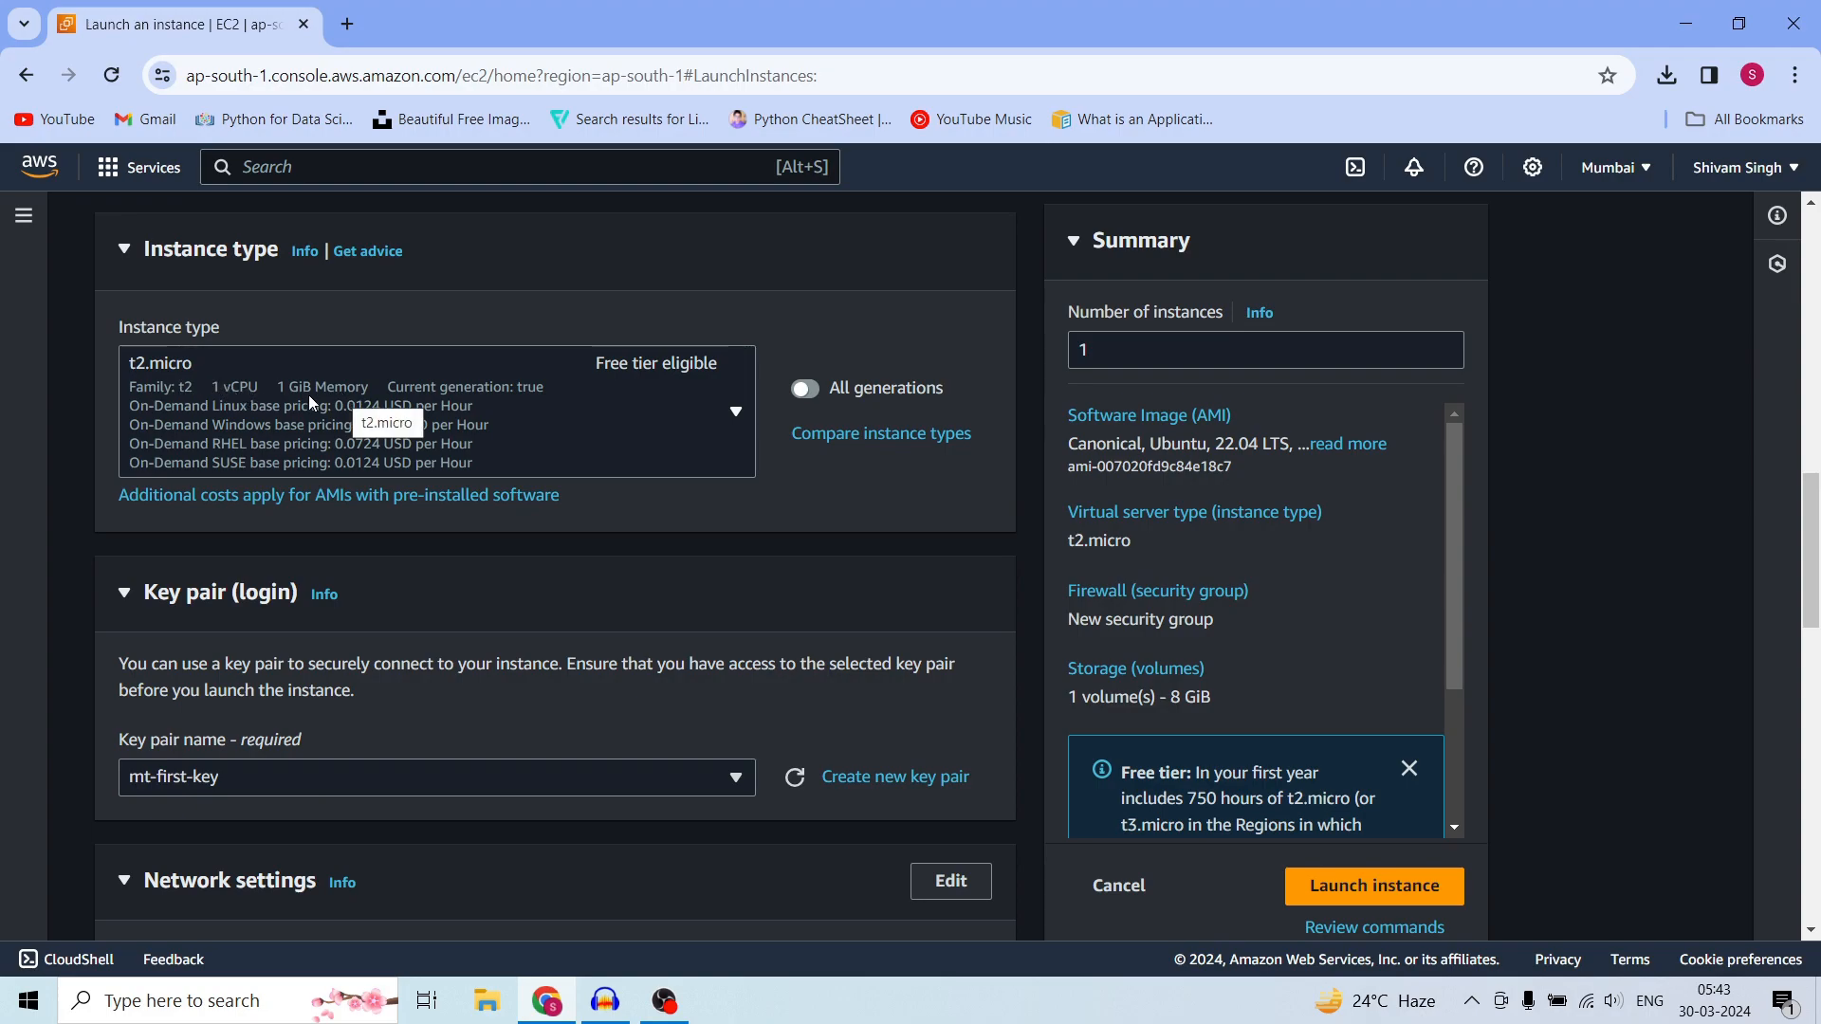
pyautogui.scroll(-8, 330, 399)
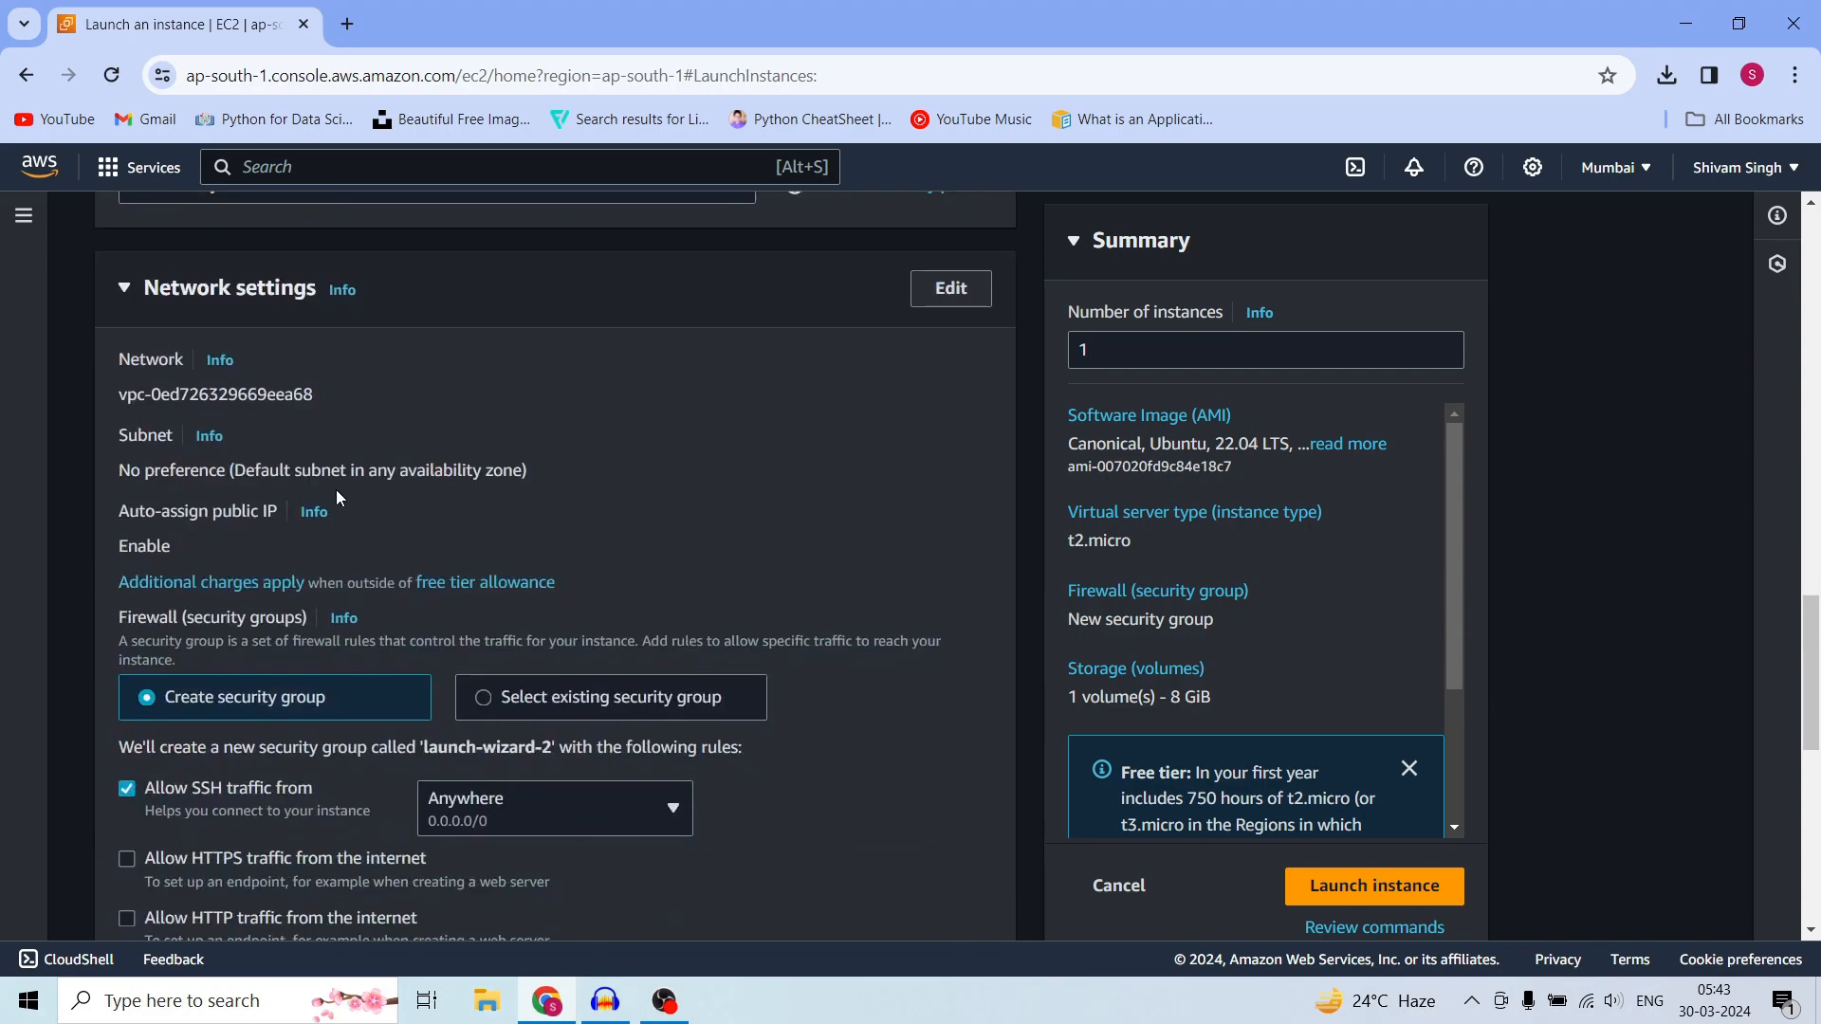
pyautogui.scroll(-5, 336, 489)
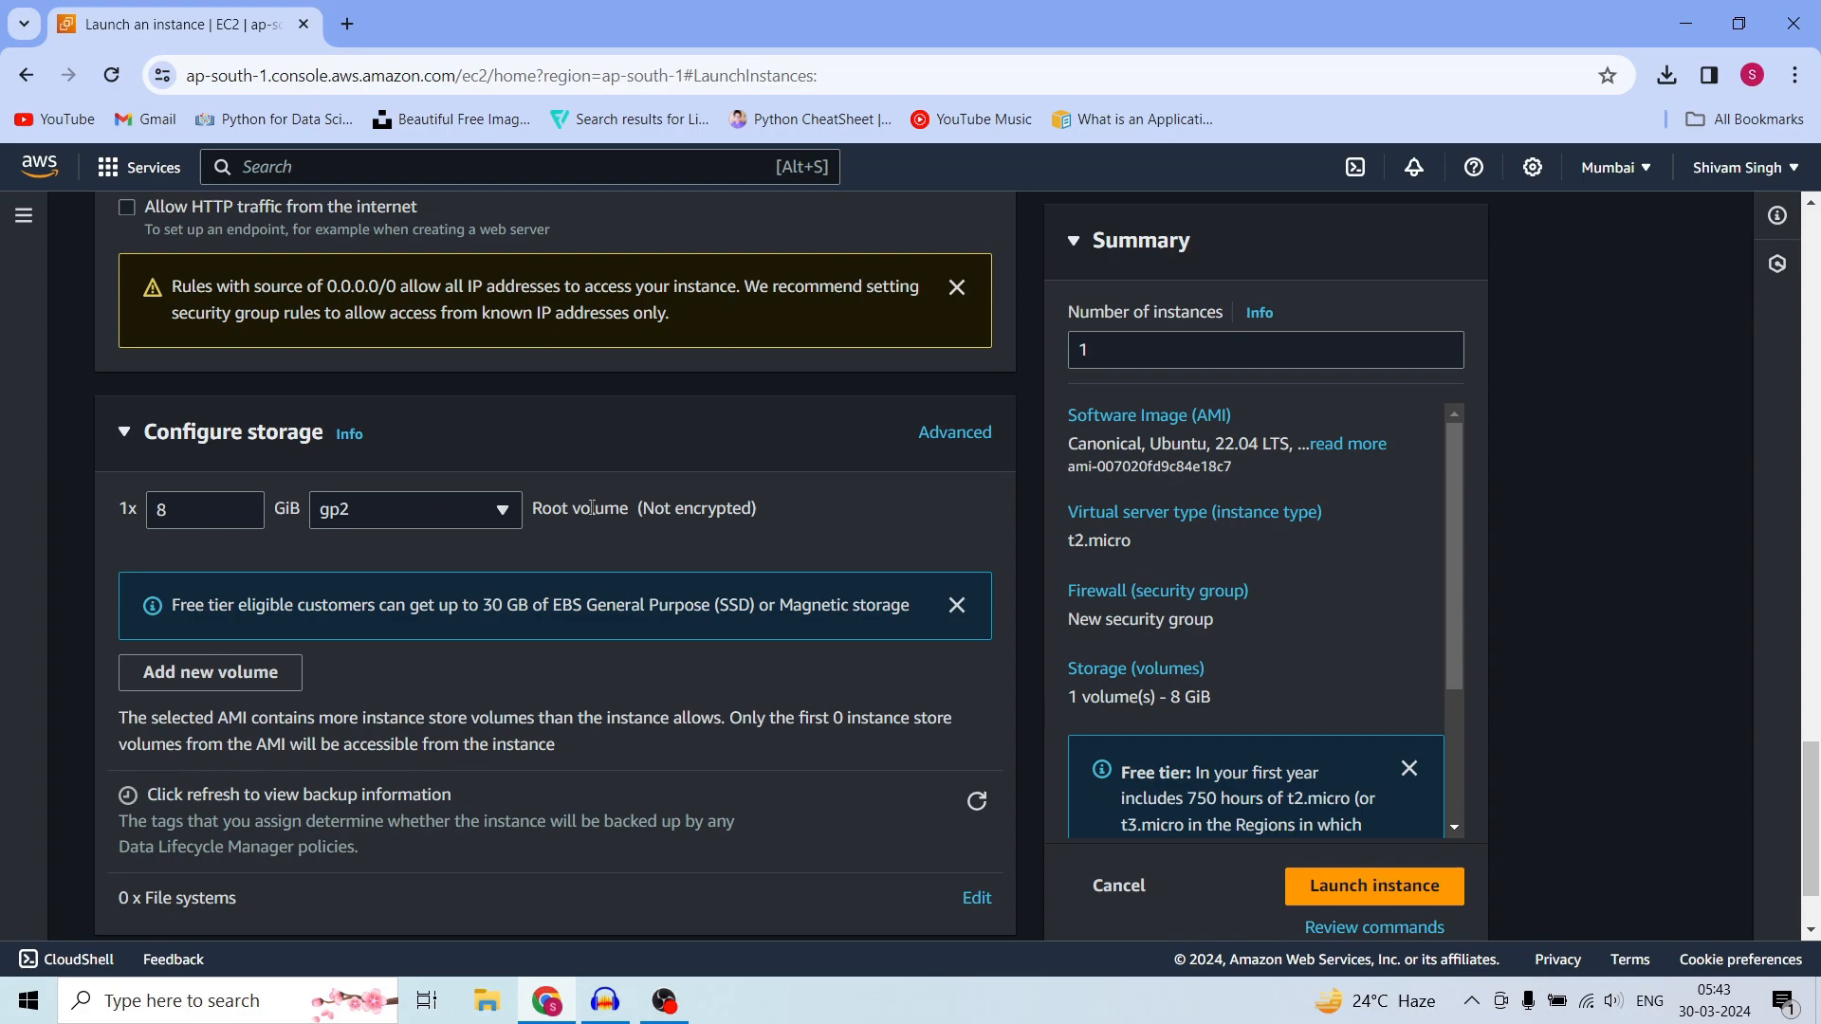
pyautogui.click(377, 516)
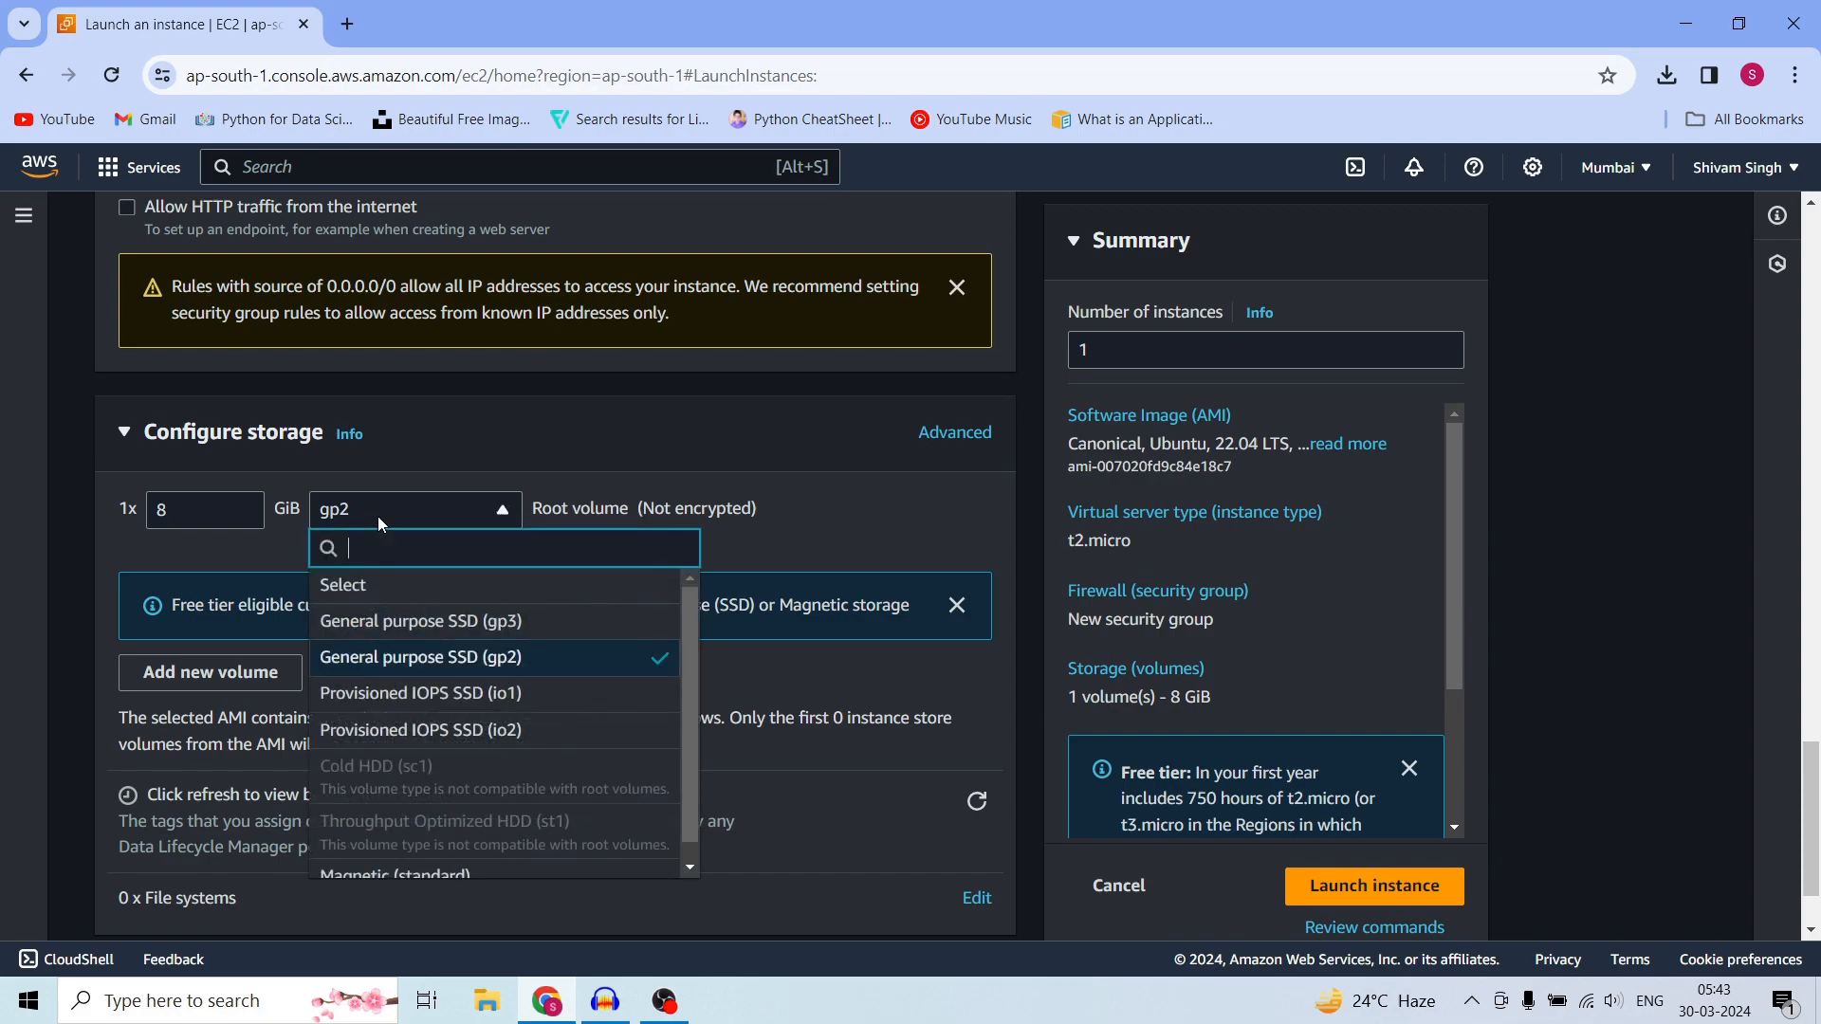
pyautogui.scroll(-1, 449, 711)
pyautogui.scroll(1, 451, 706)
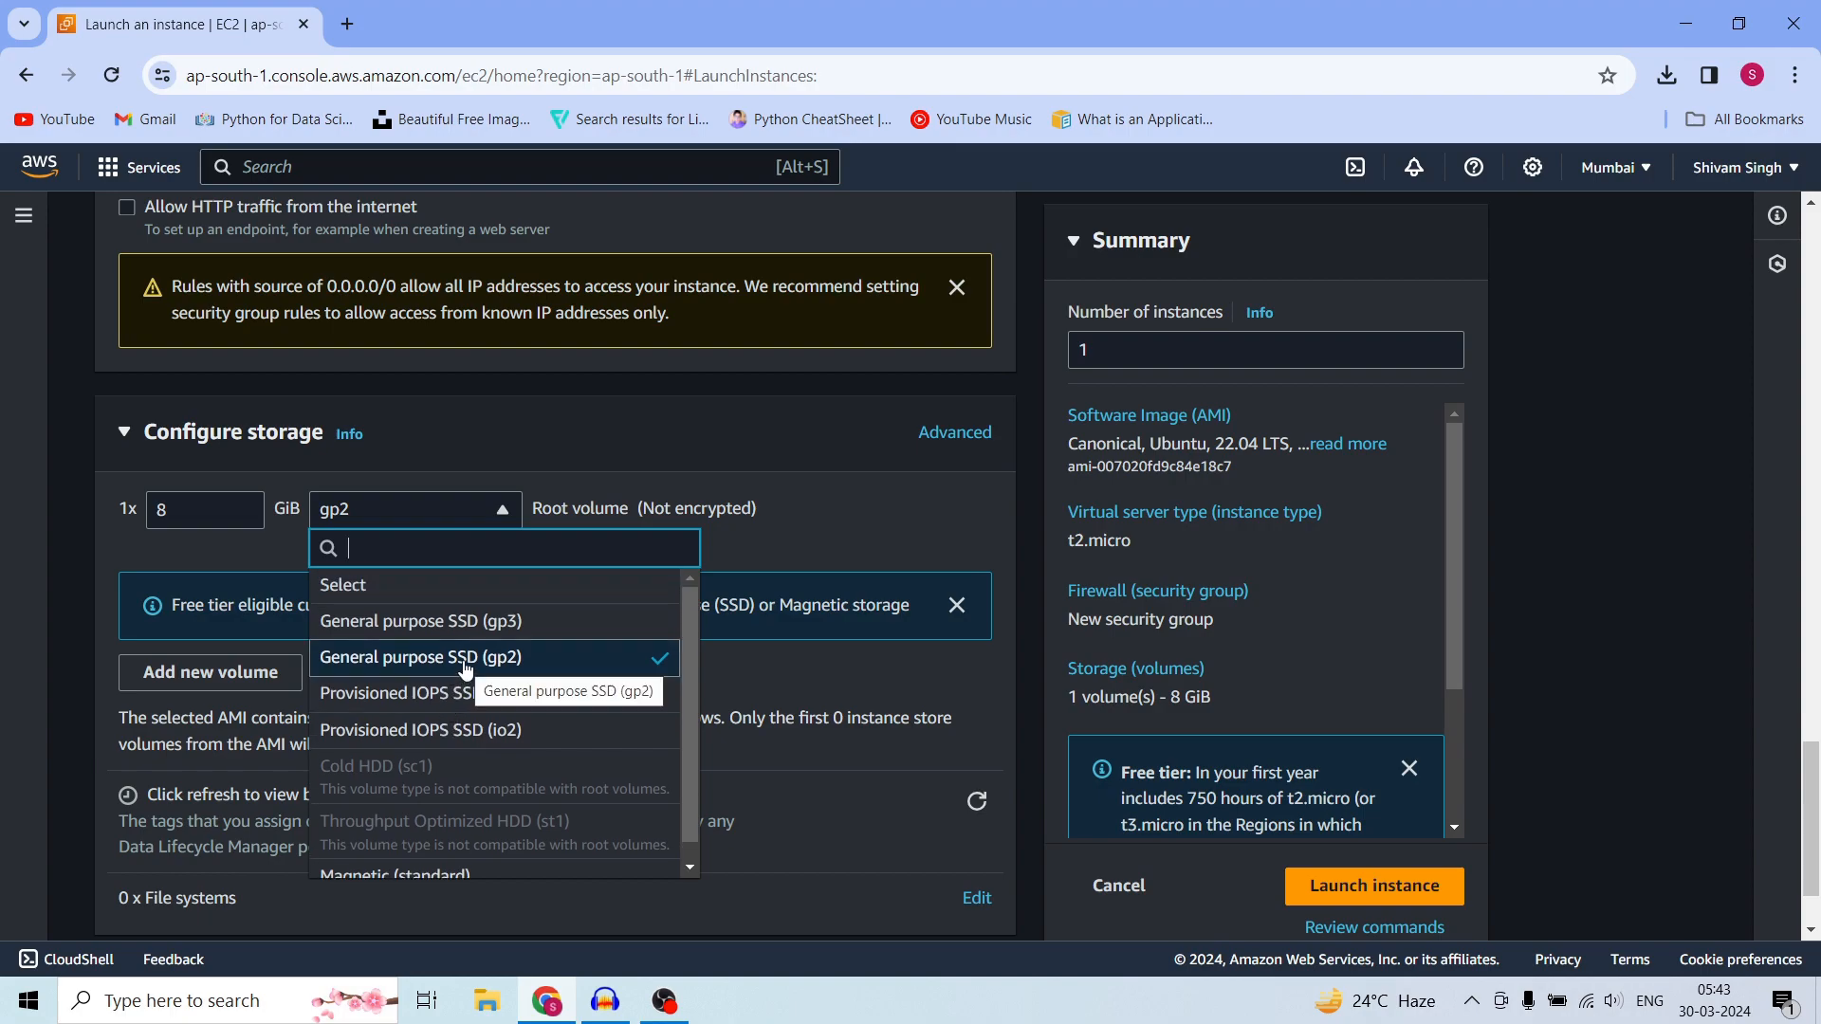
pyautogui.click(808, 544)
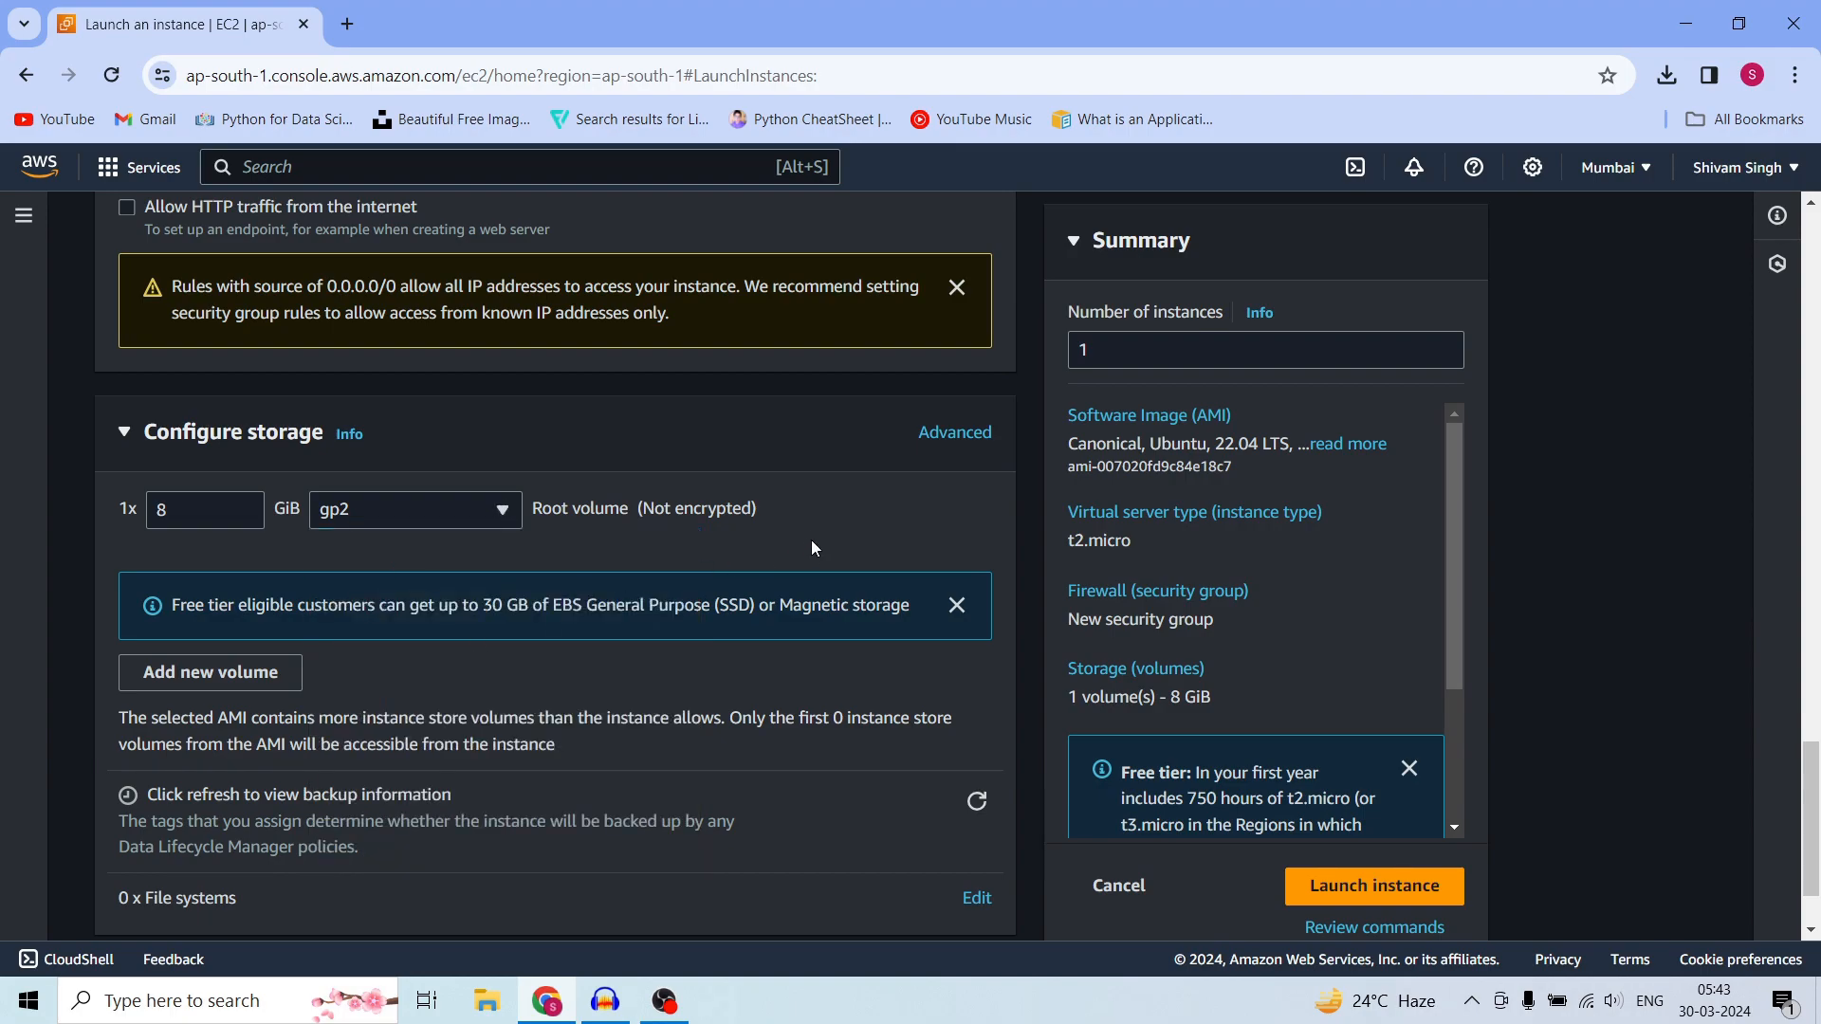
# Launch the configured instance, then open the instances list and refresh it to check the new instance's state.
pyautogui.scroll(-1, 818, 522)
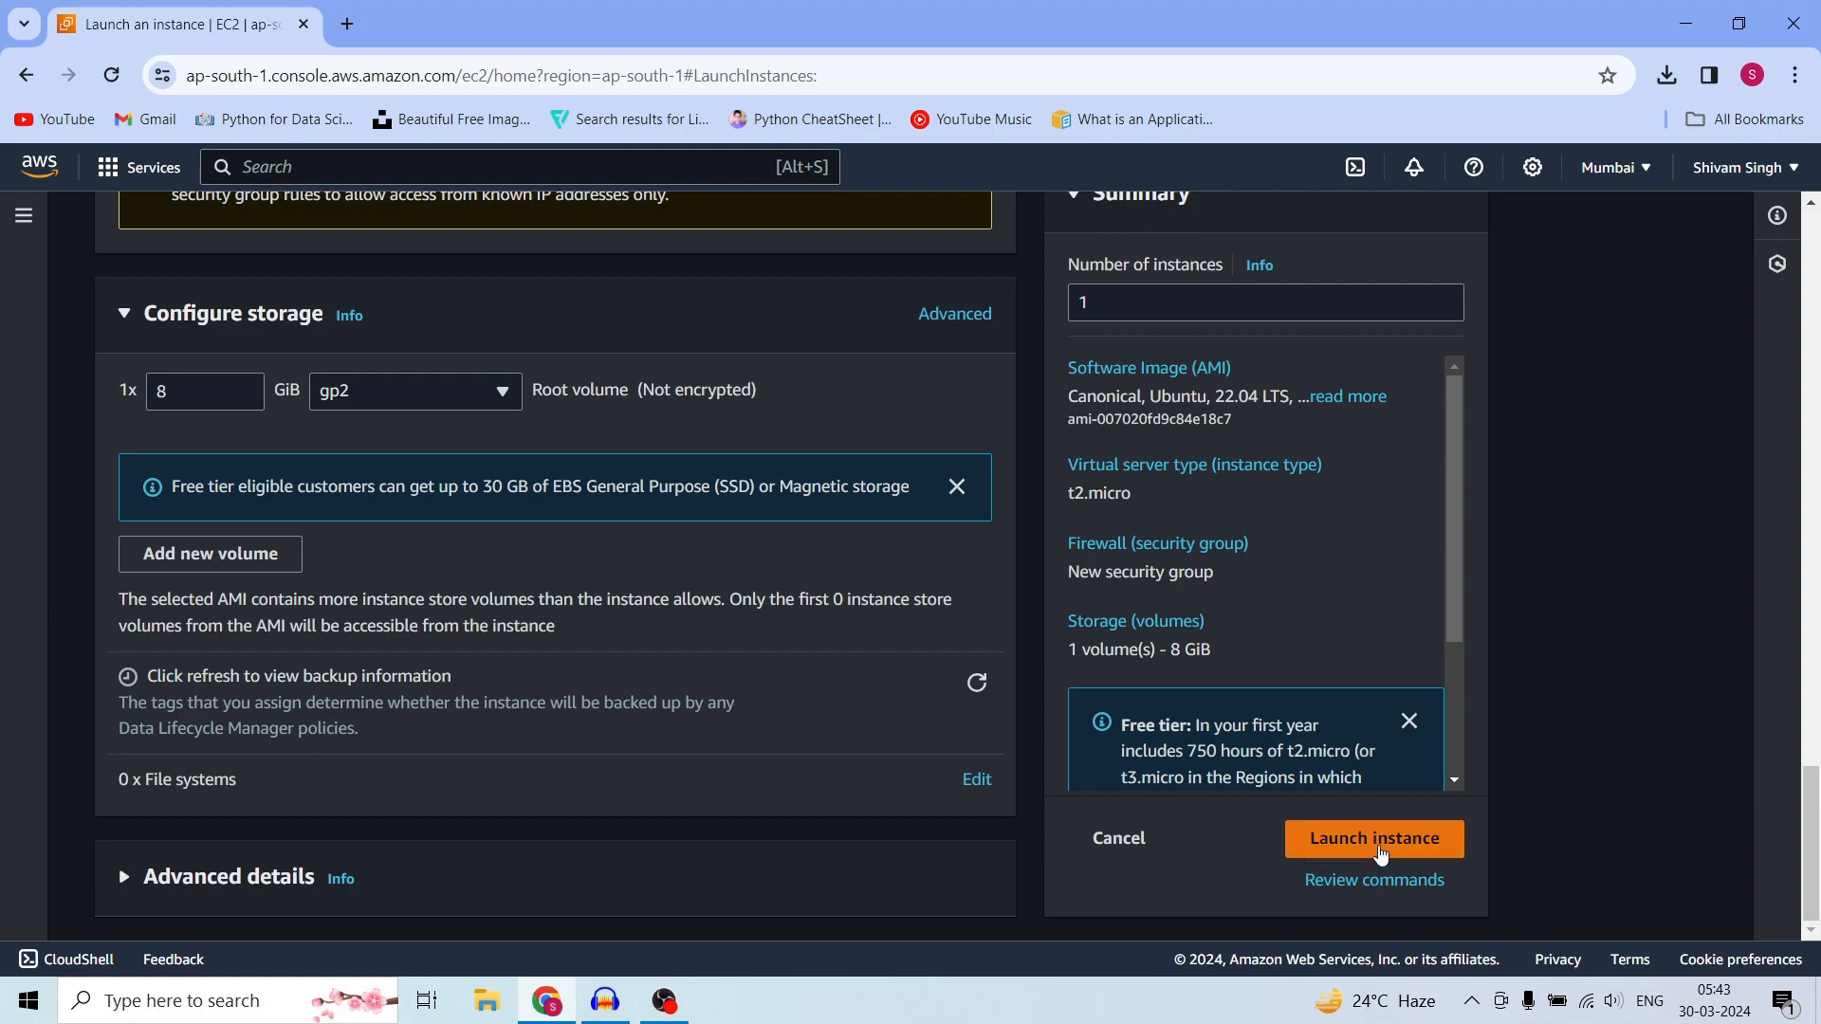
pyautogui.click(1381, 847)
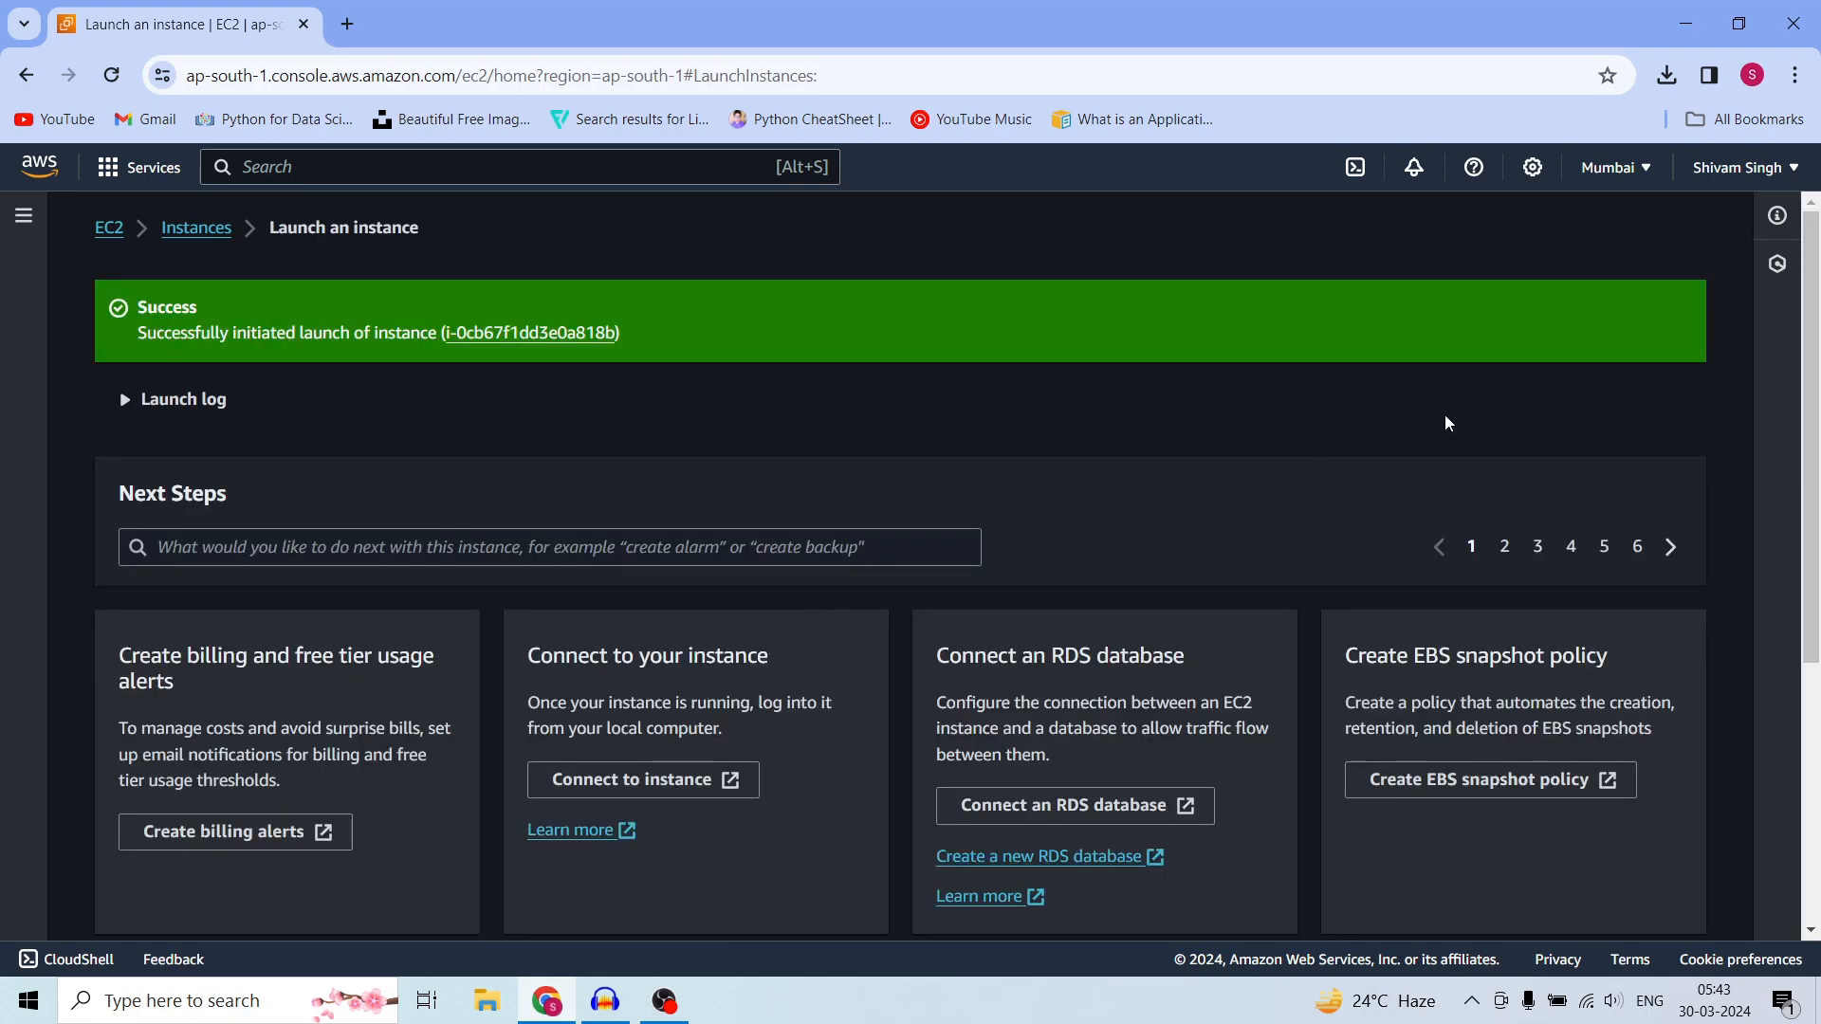
pyautogui.click(187, 231)
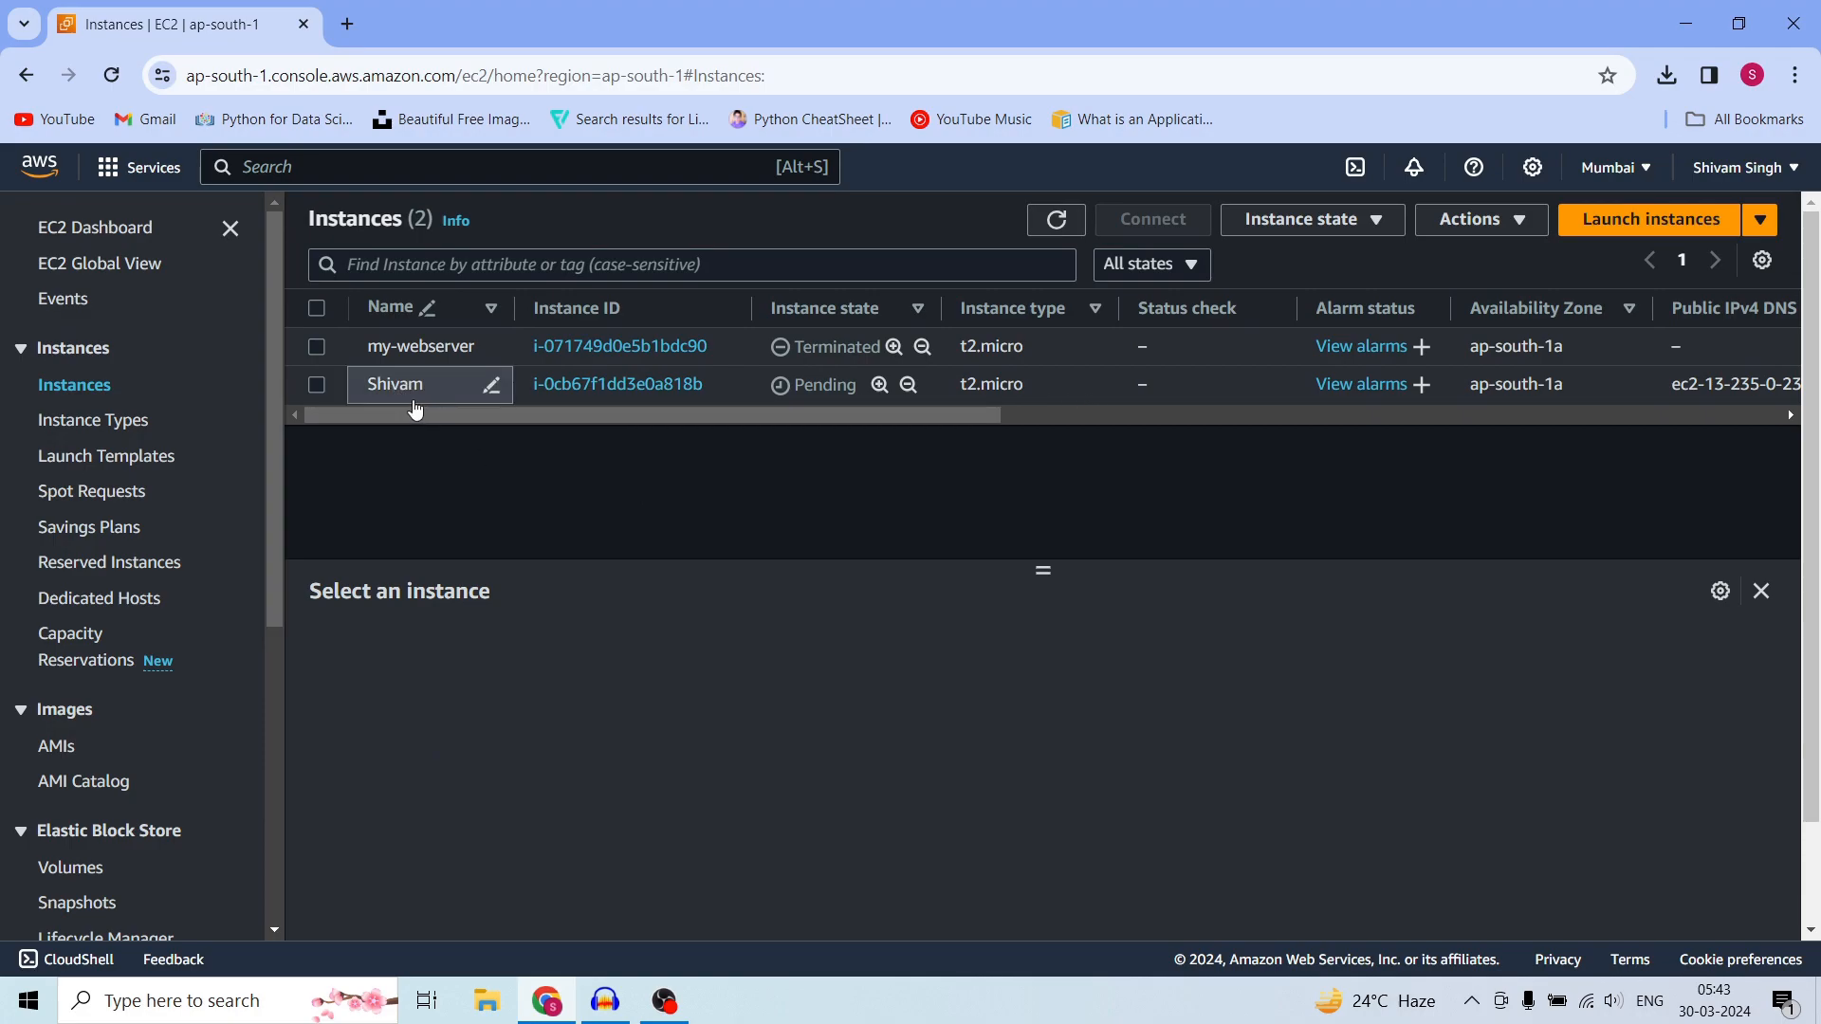
pyautogui.click(1070, 226)
pyautogui.click(1073, 224)
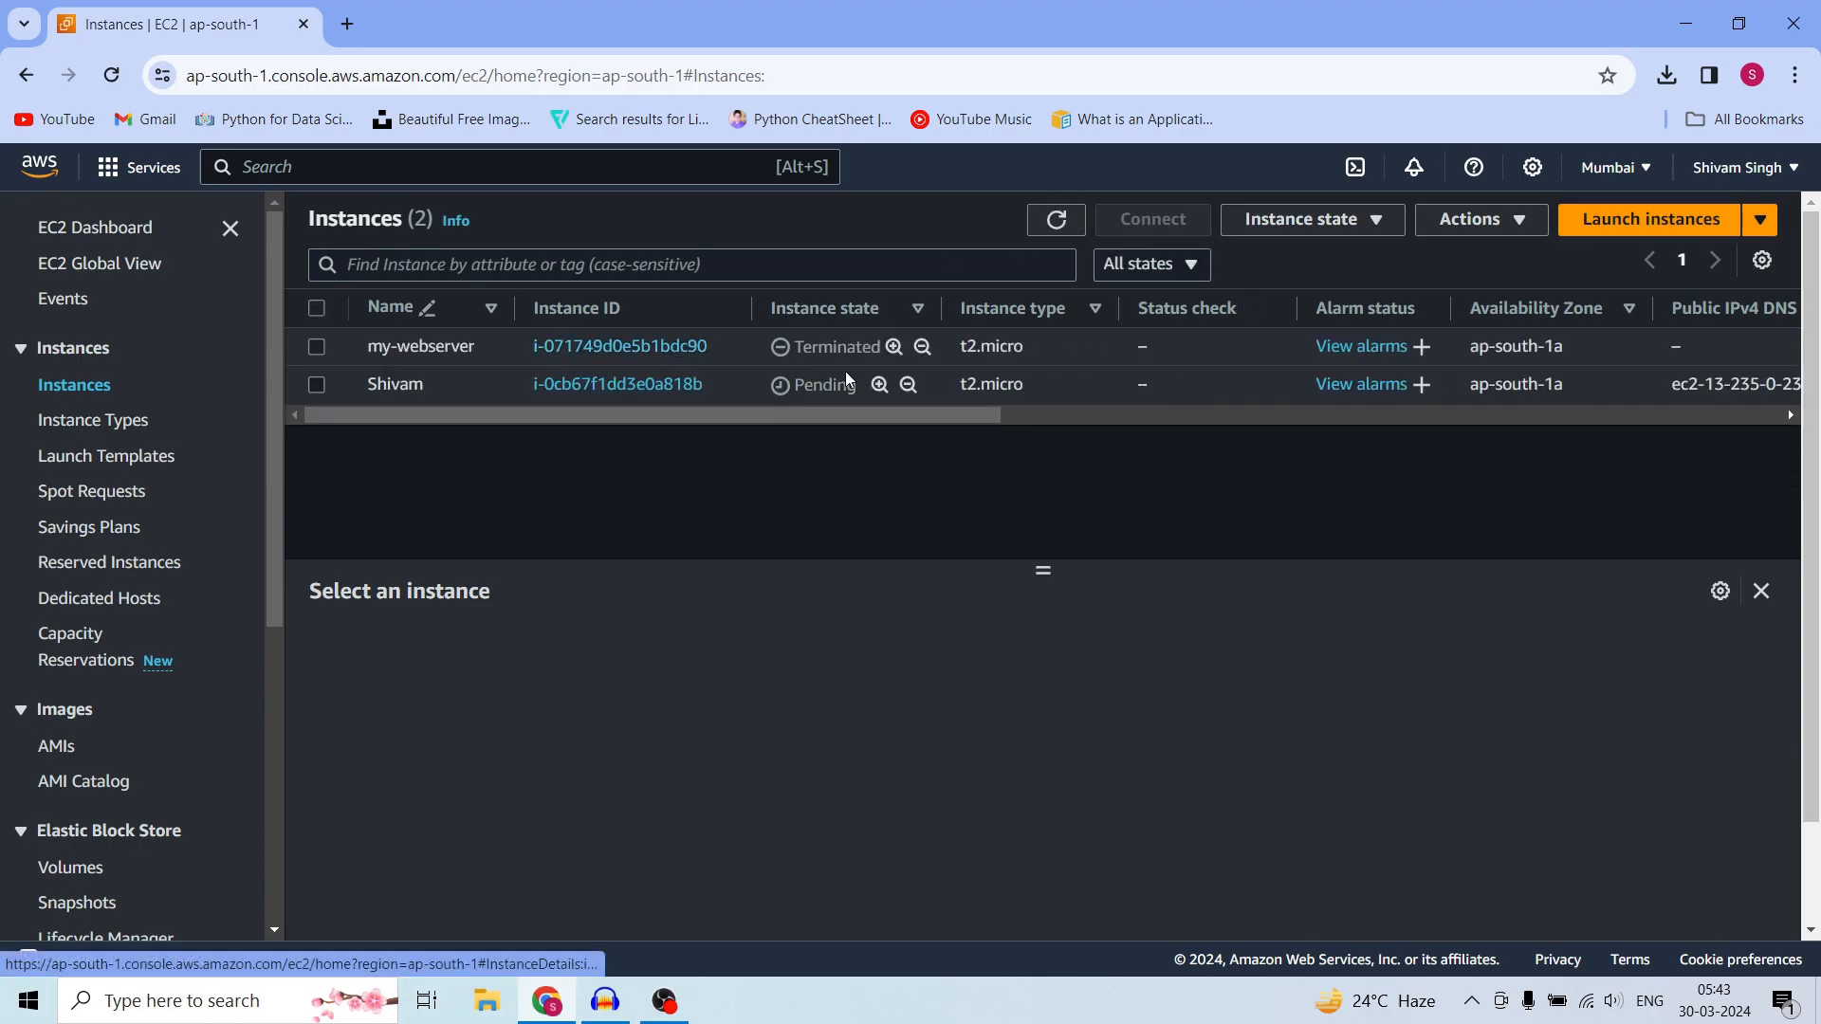
# Connect to the newly launched instance through EC2 Instance Connect with the username ubuntu, and read the terminal's welcome output.
pyautogui.click(319, 386)
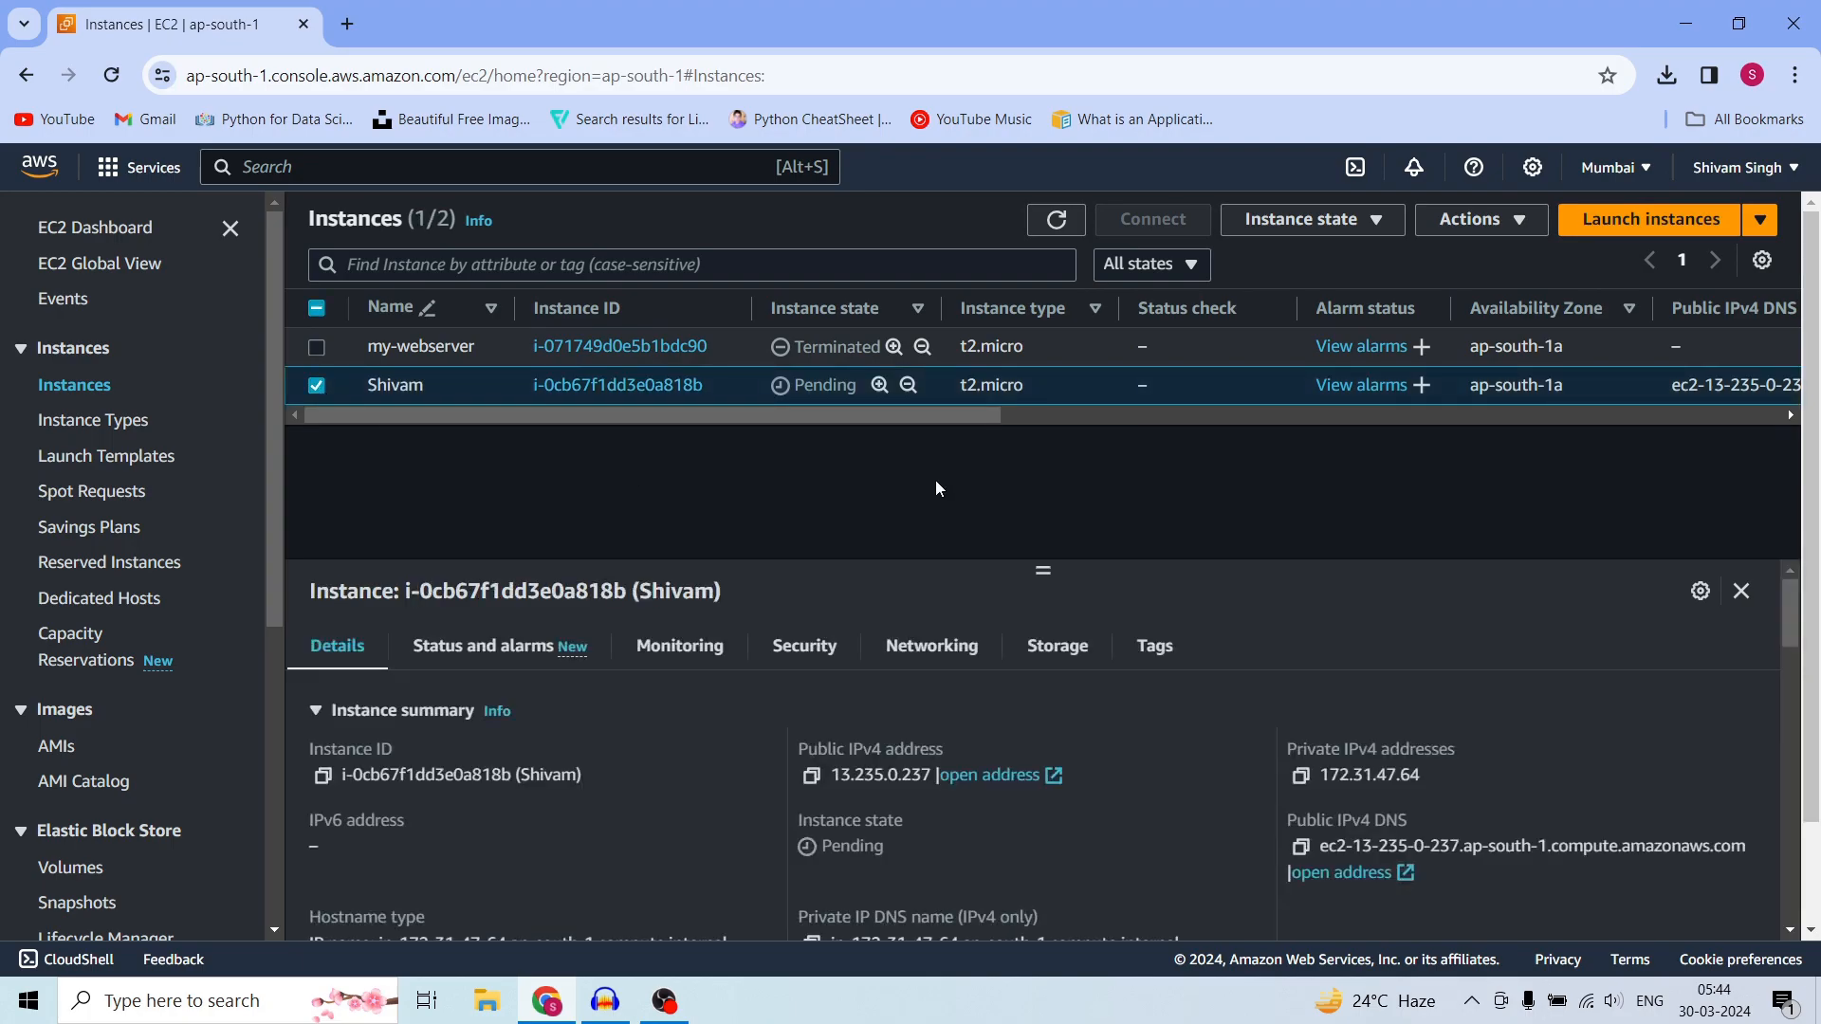
pyautogui.click(1047, 224)
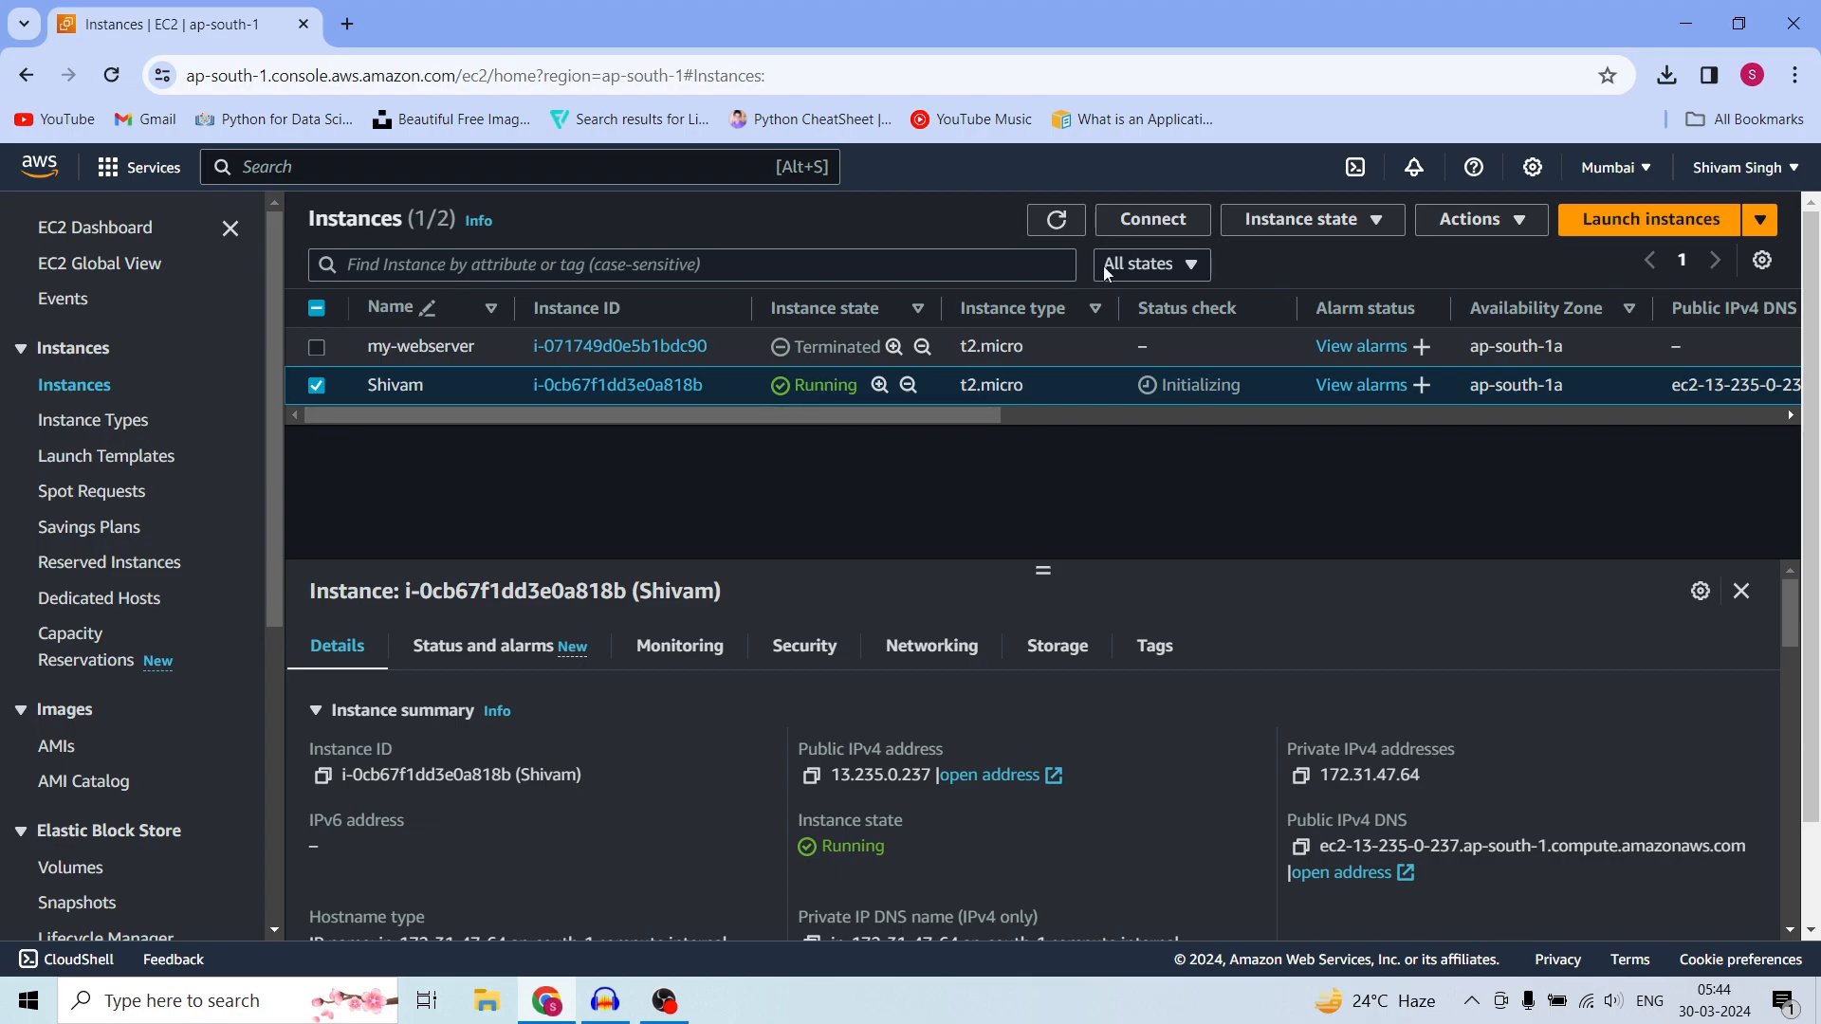
pyautogui.click(1150, 219)
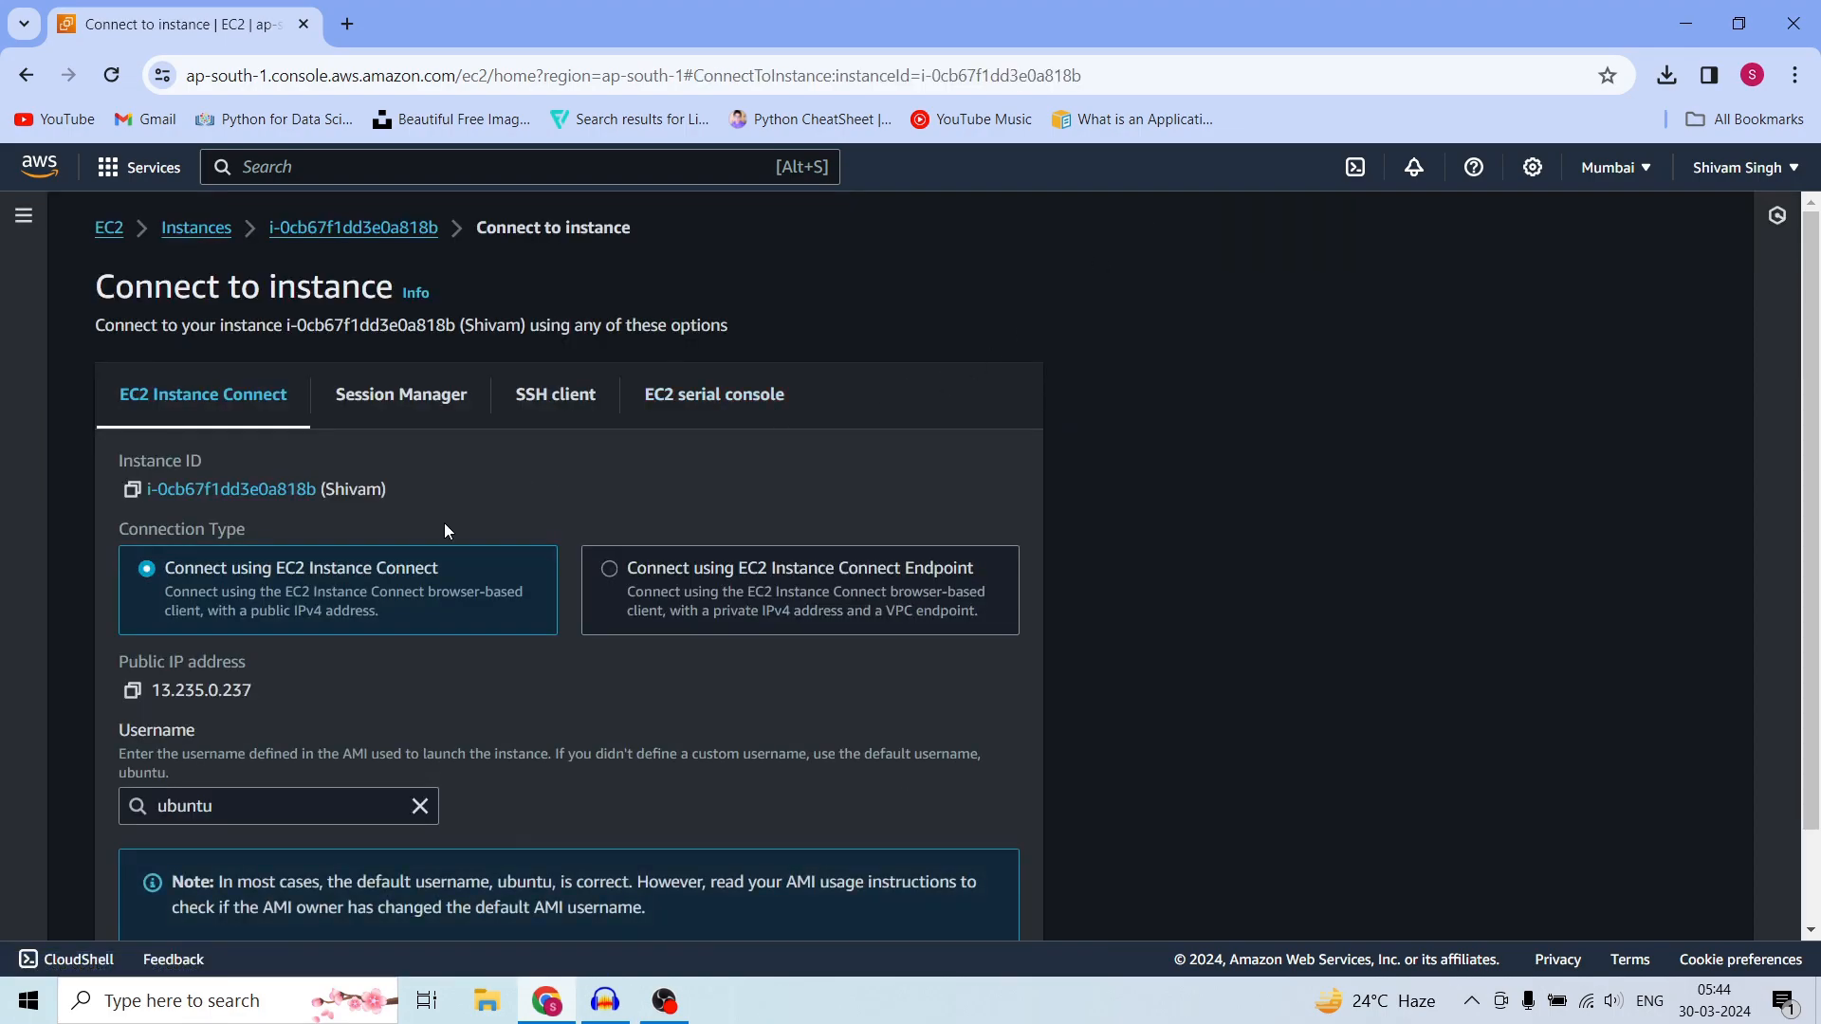
pyautogui.scroll(-1, 446, 532)
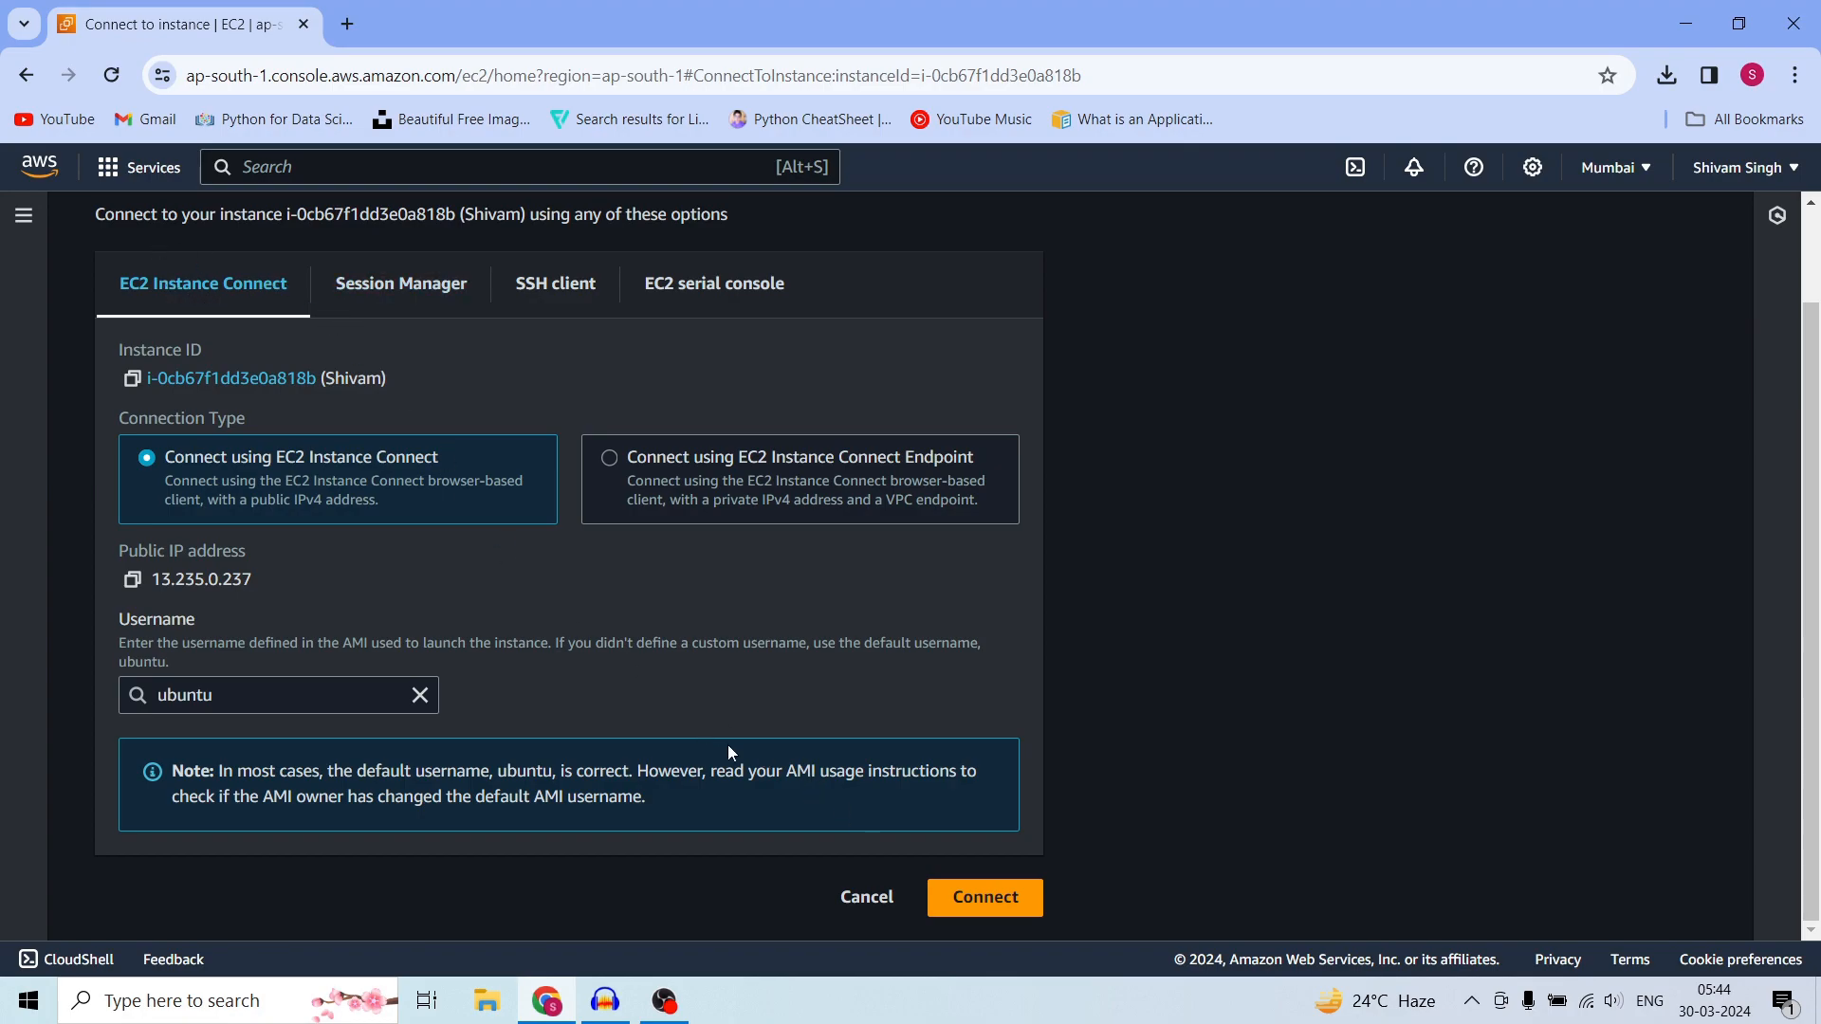
pyautogui.click(1002, 897)
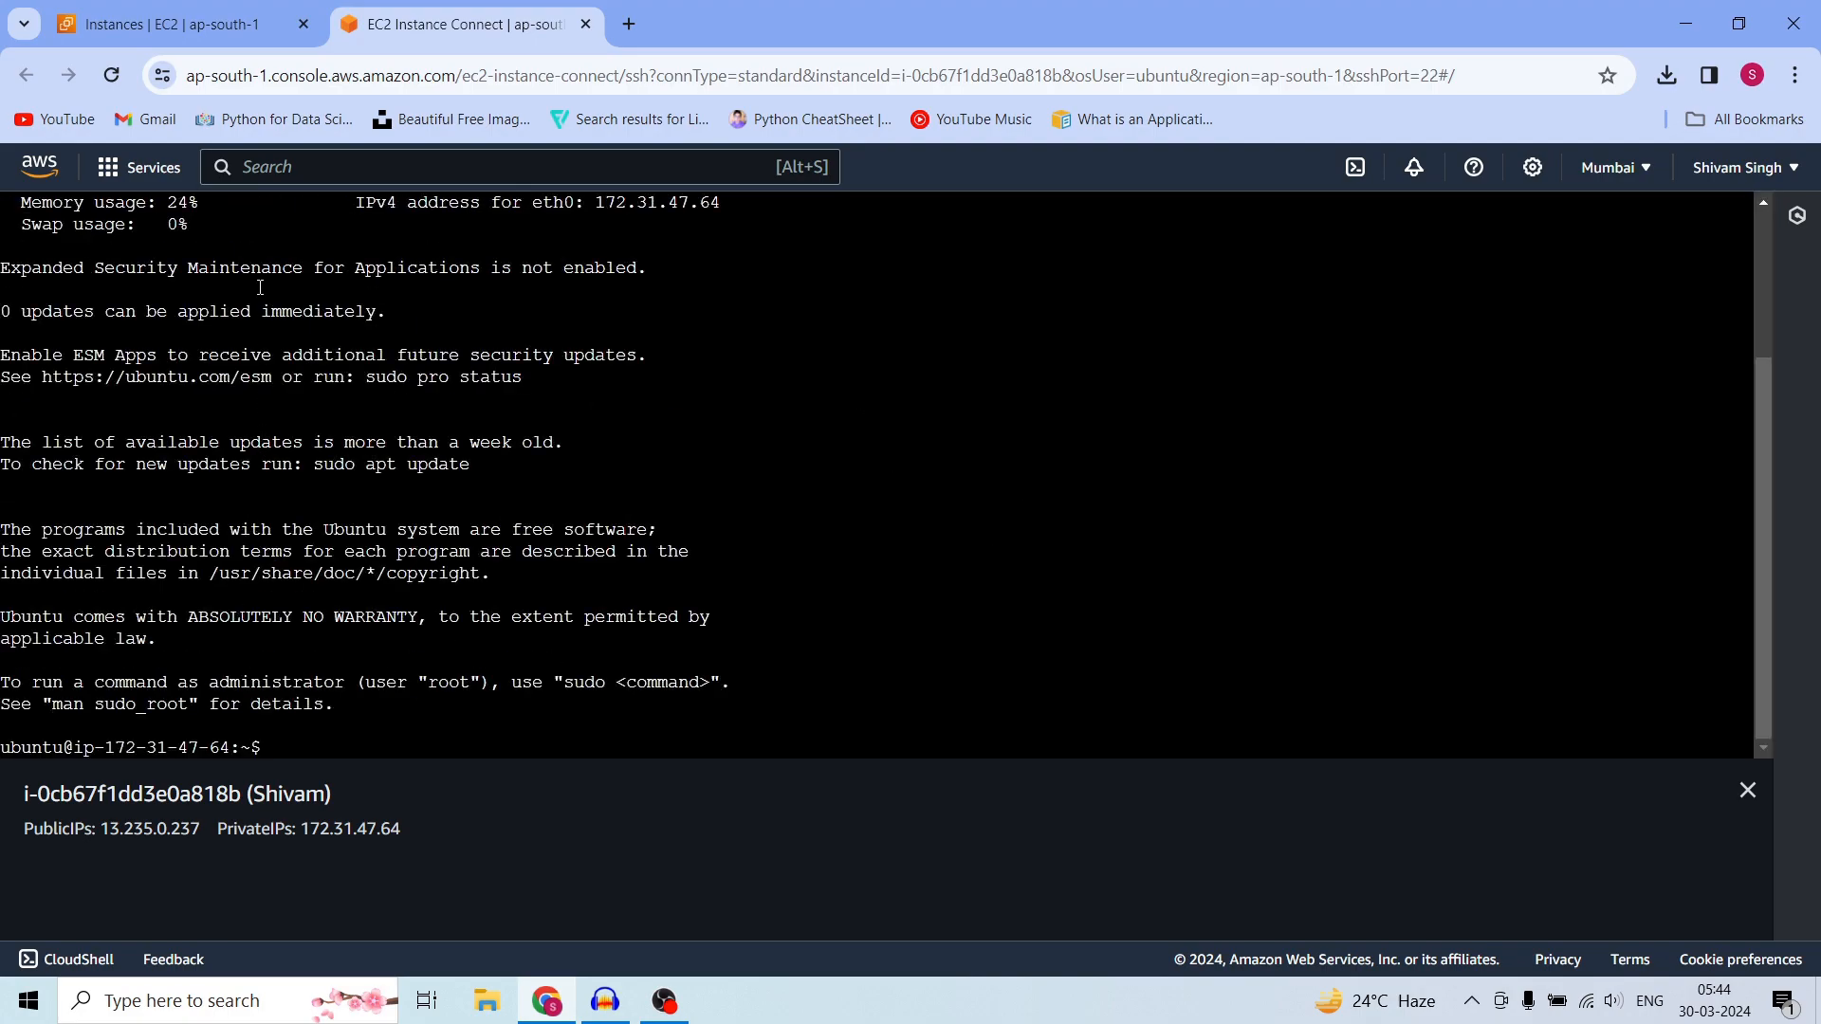
pyautogui.scroll(3, 280, 525)
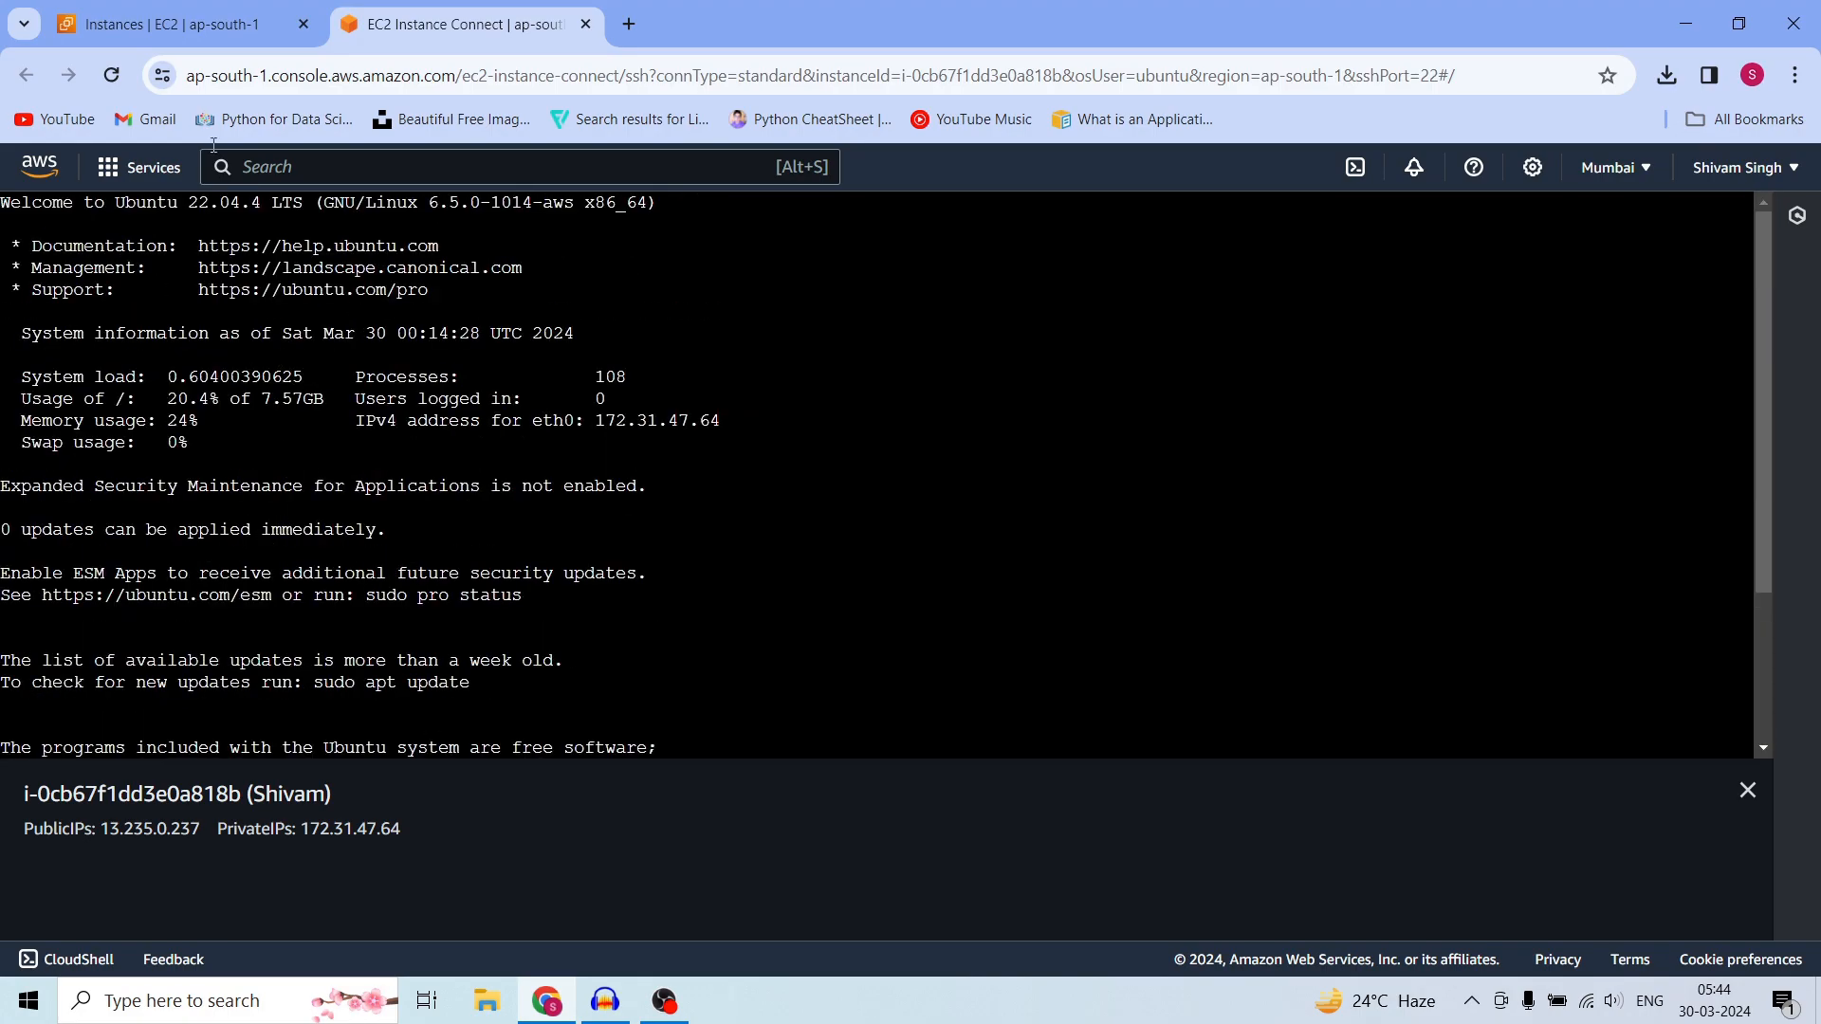
# Return to the instances list and examine the SSH client connection instructions for the running instance.
pyautogui.click(181, 24)
pyautogui.click(467, 18)
pyautogui.click(178, 21)
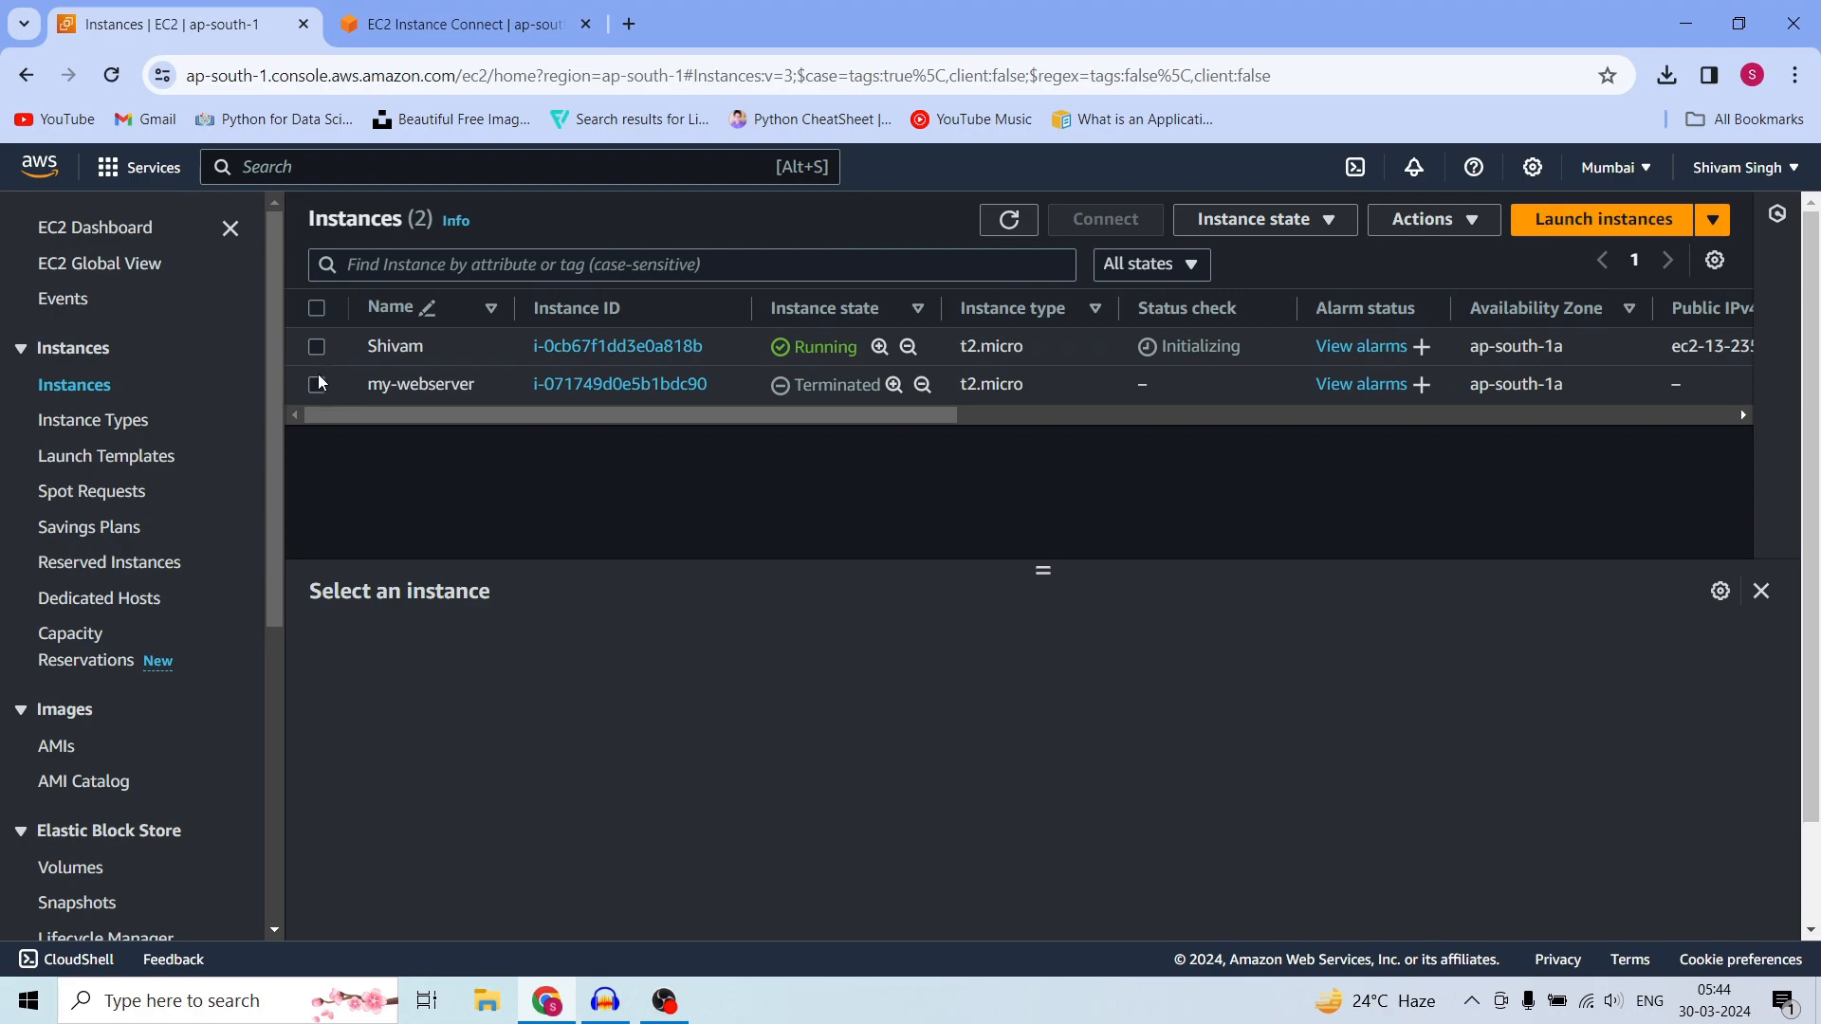
pyautogui.click(316, 346)
pyautogui.click(1106, 219)
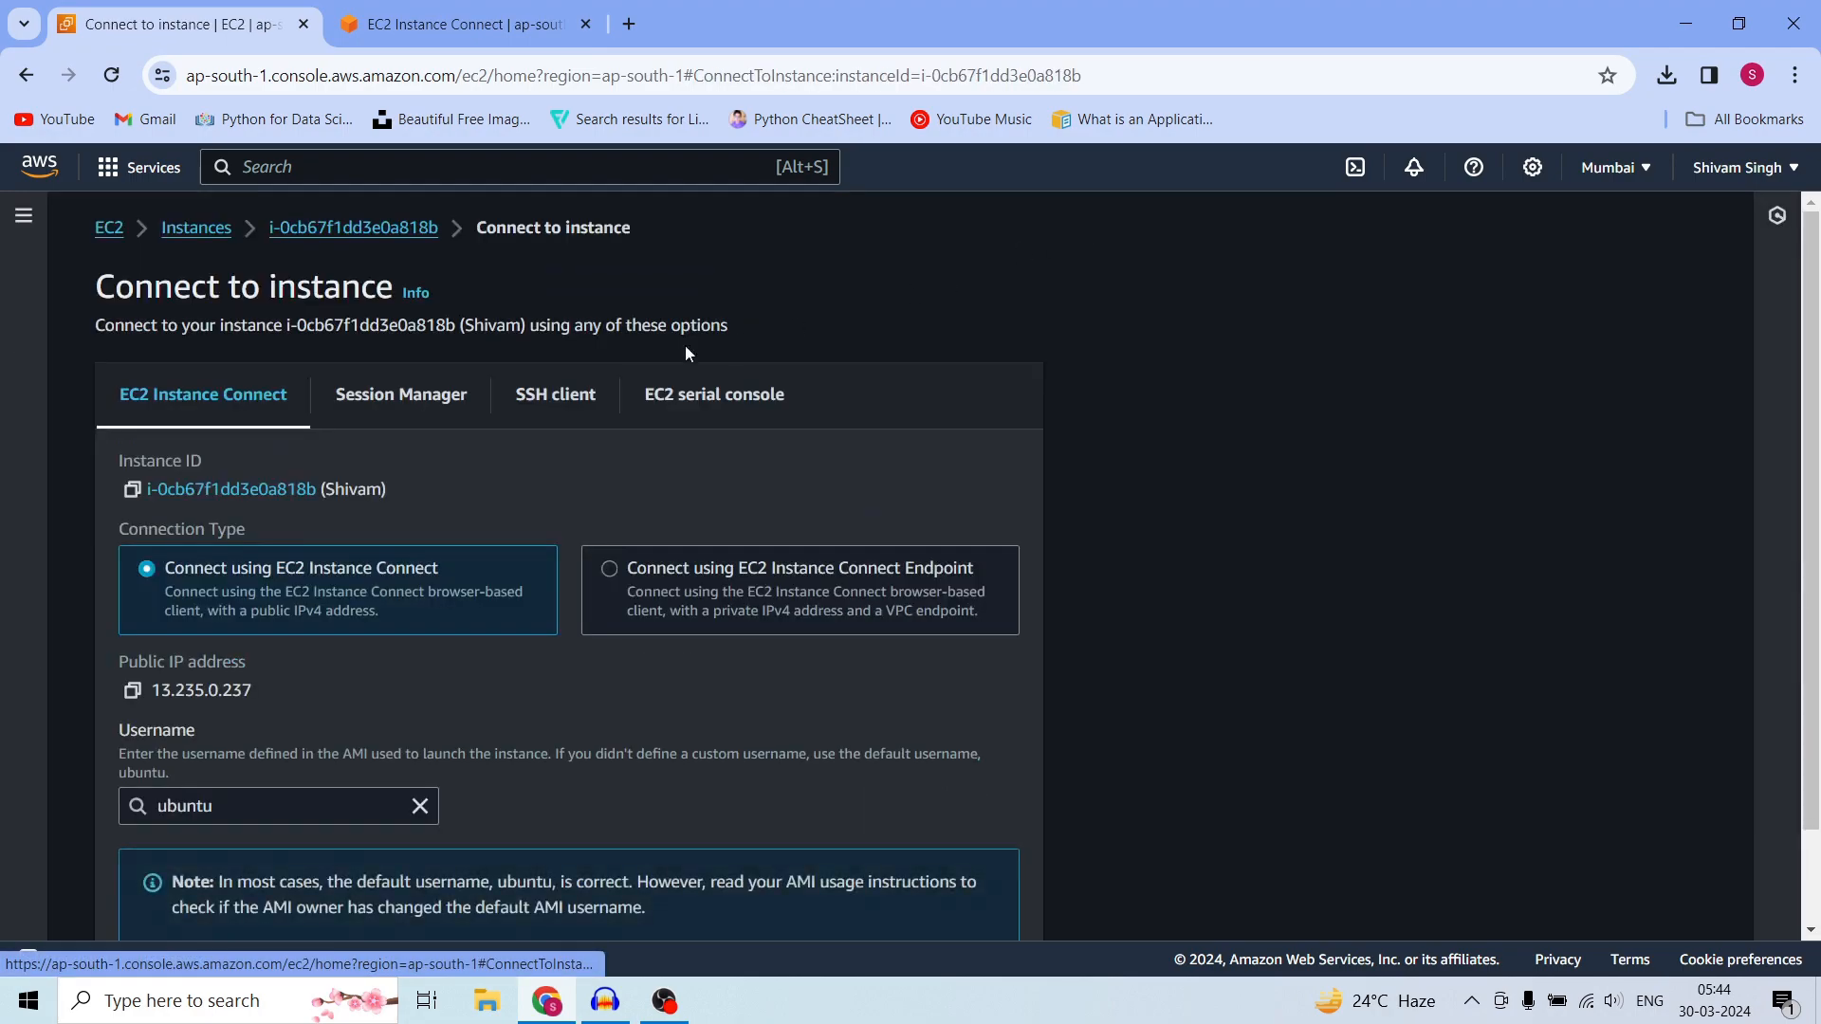
pyautogui.click(566, 399)
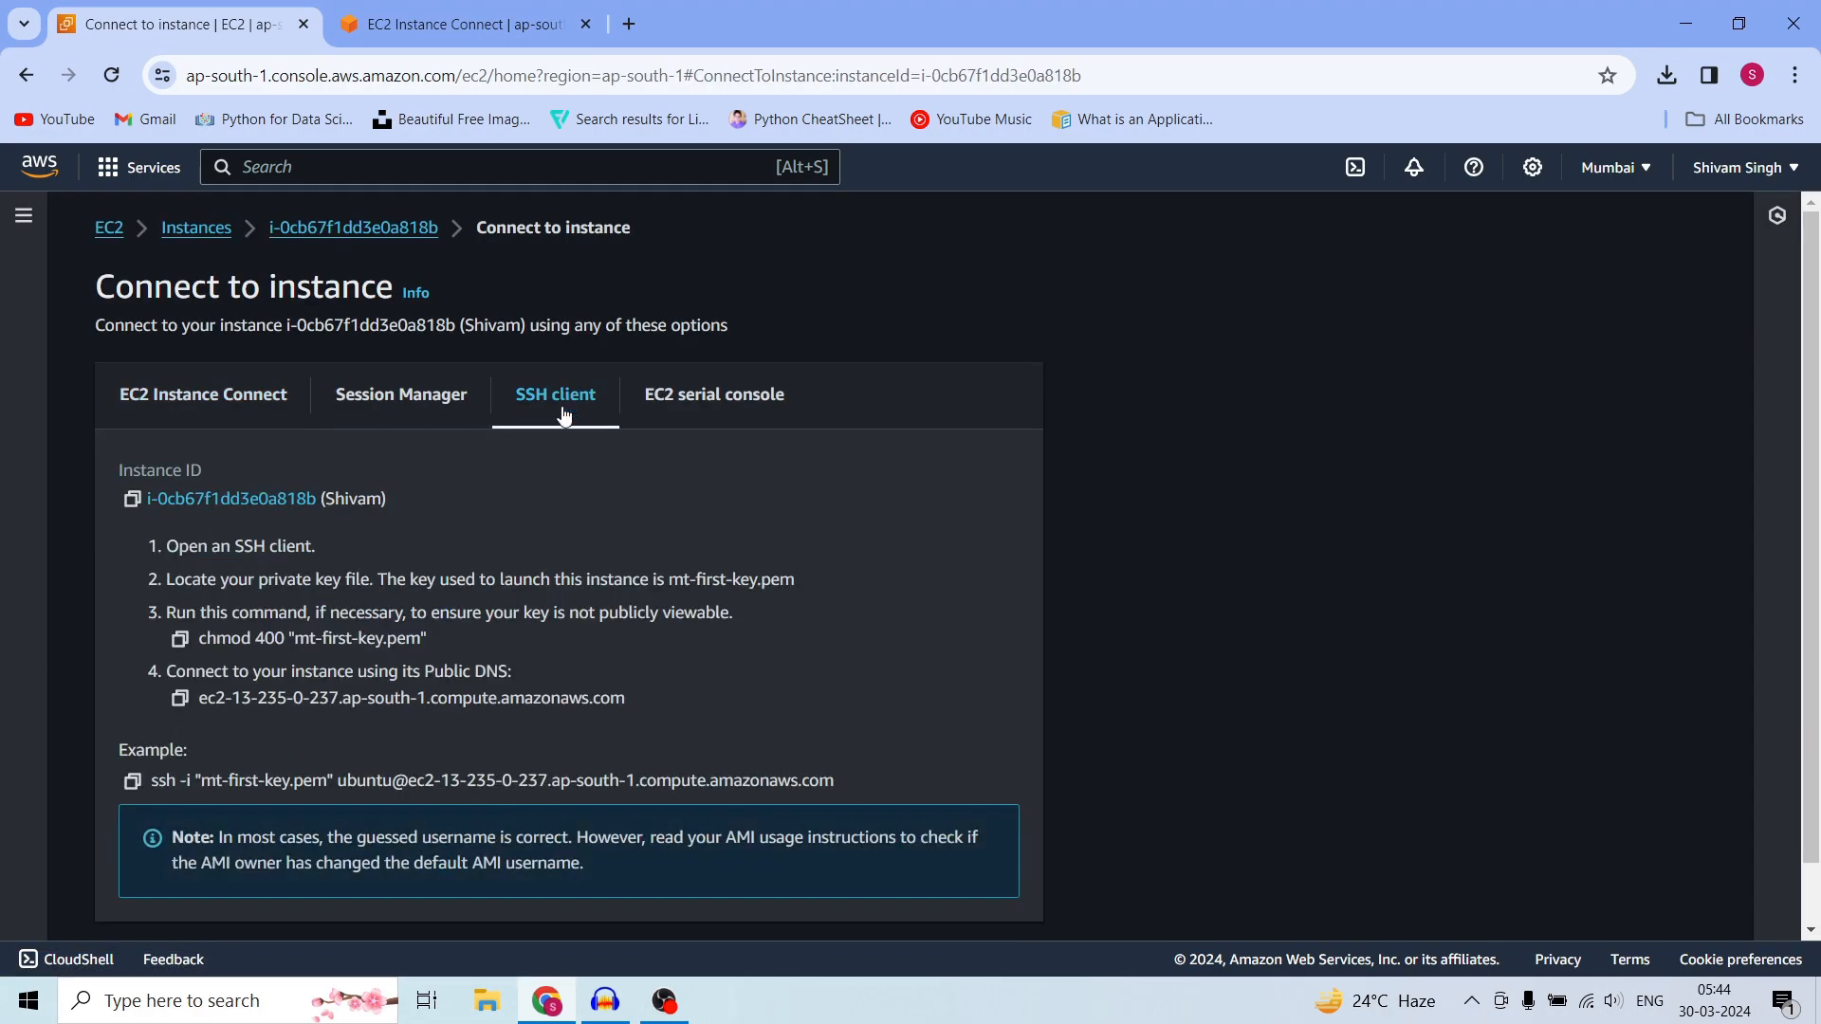
pyautogui.scroll(-1, 503, 651)
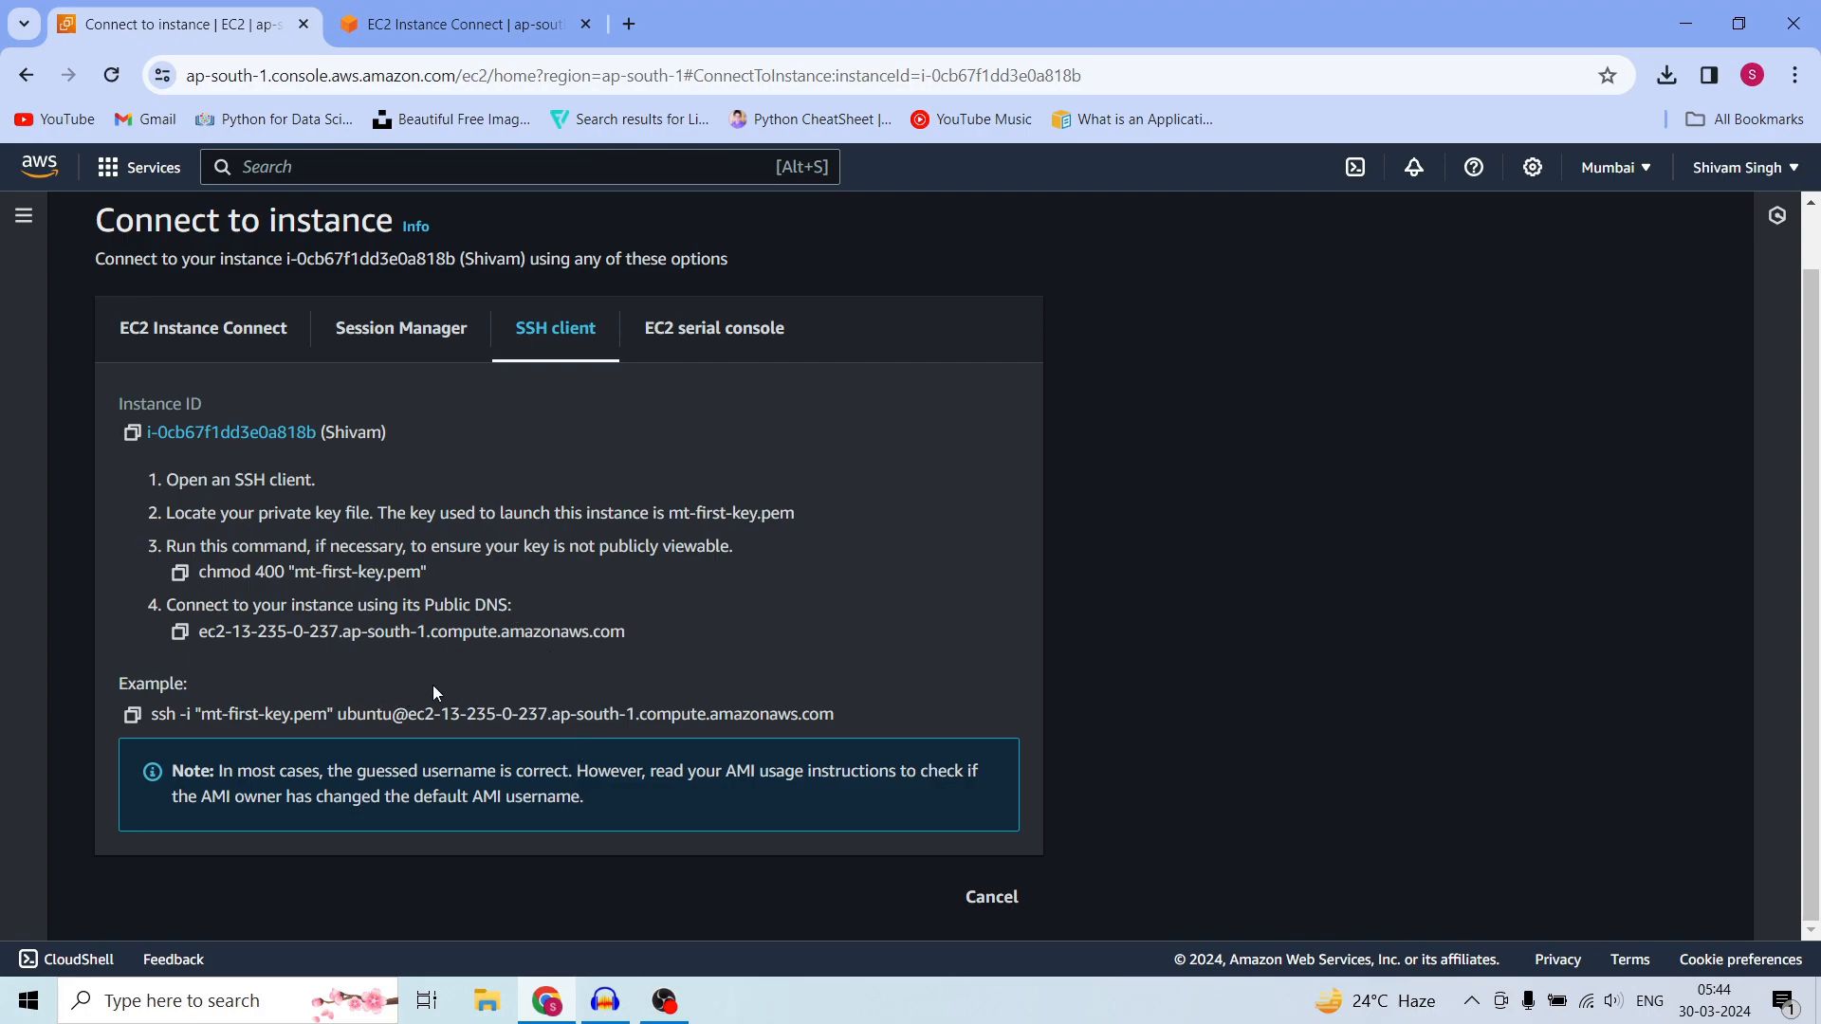
pyautogui.click(210, 1011)
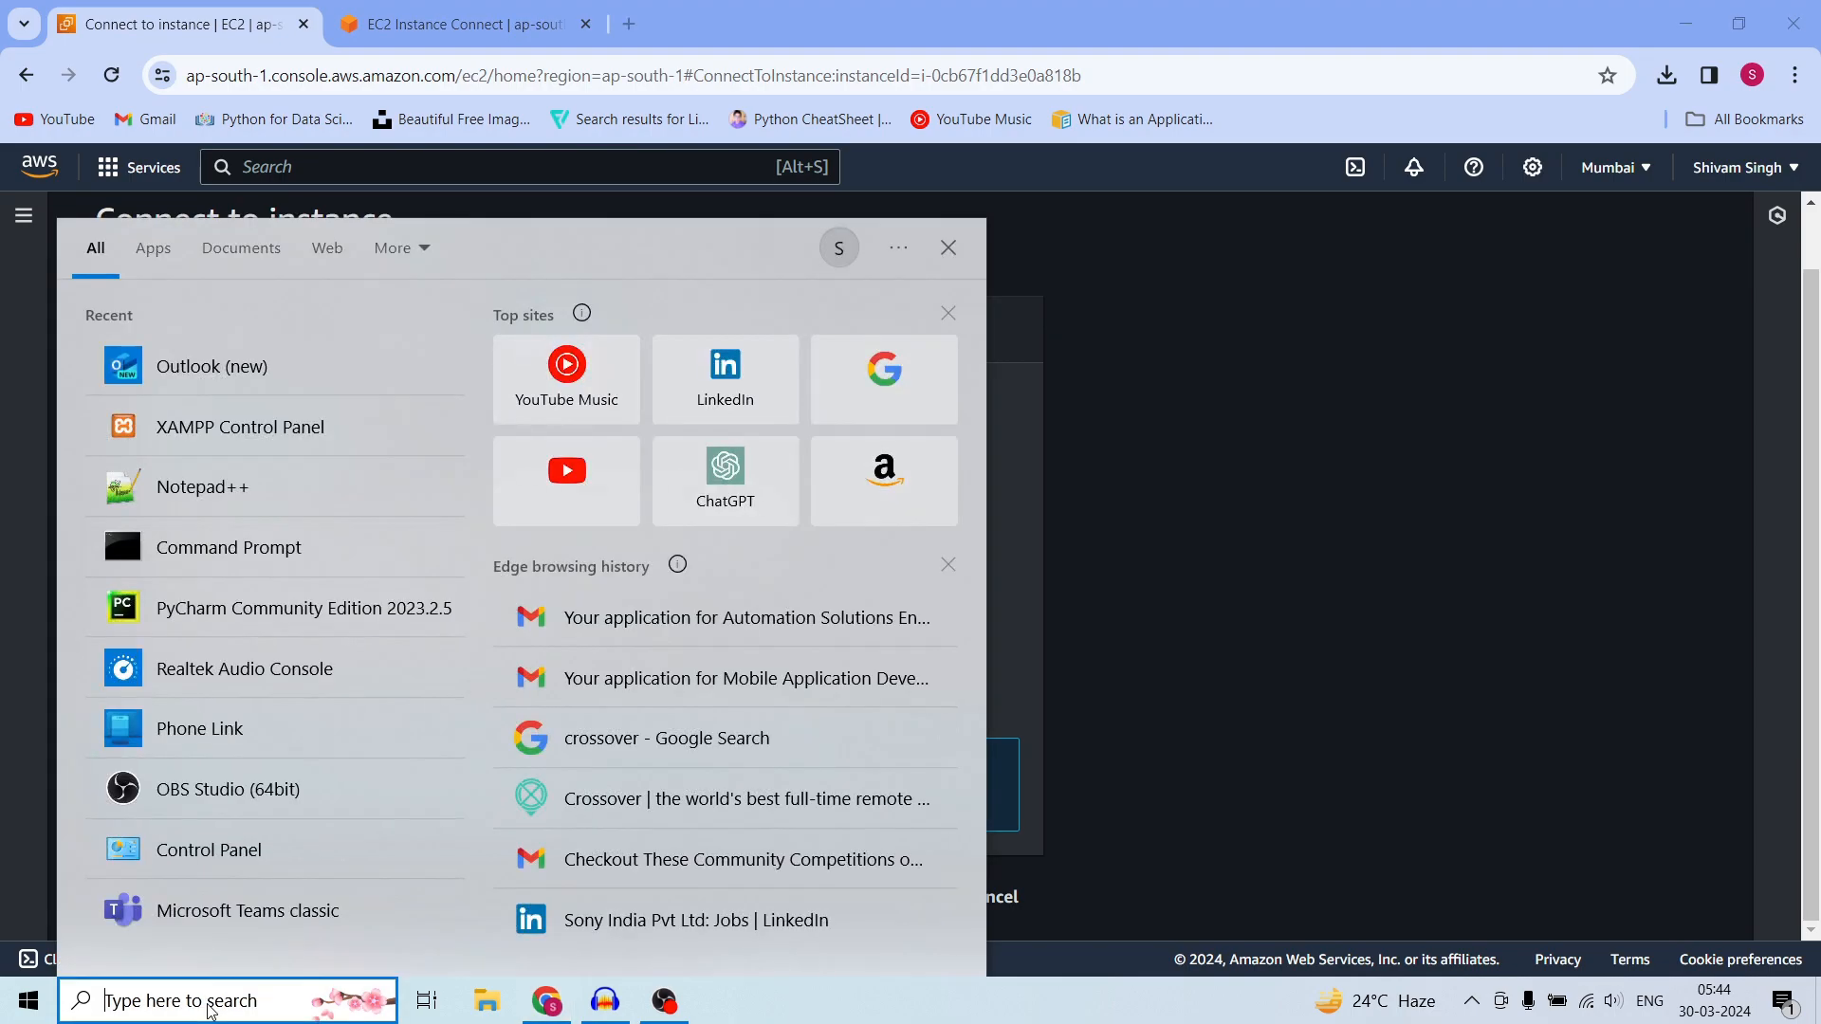
pyautogui.click(1254, 651)
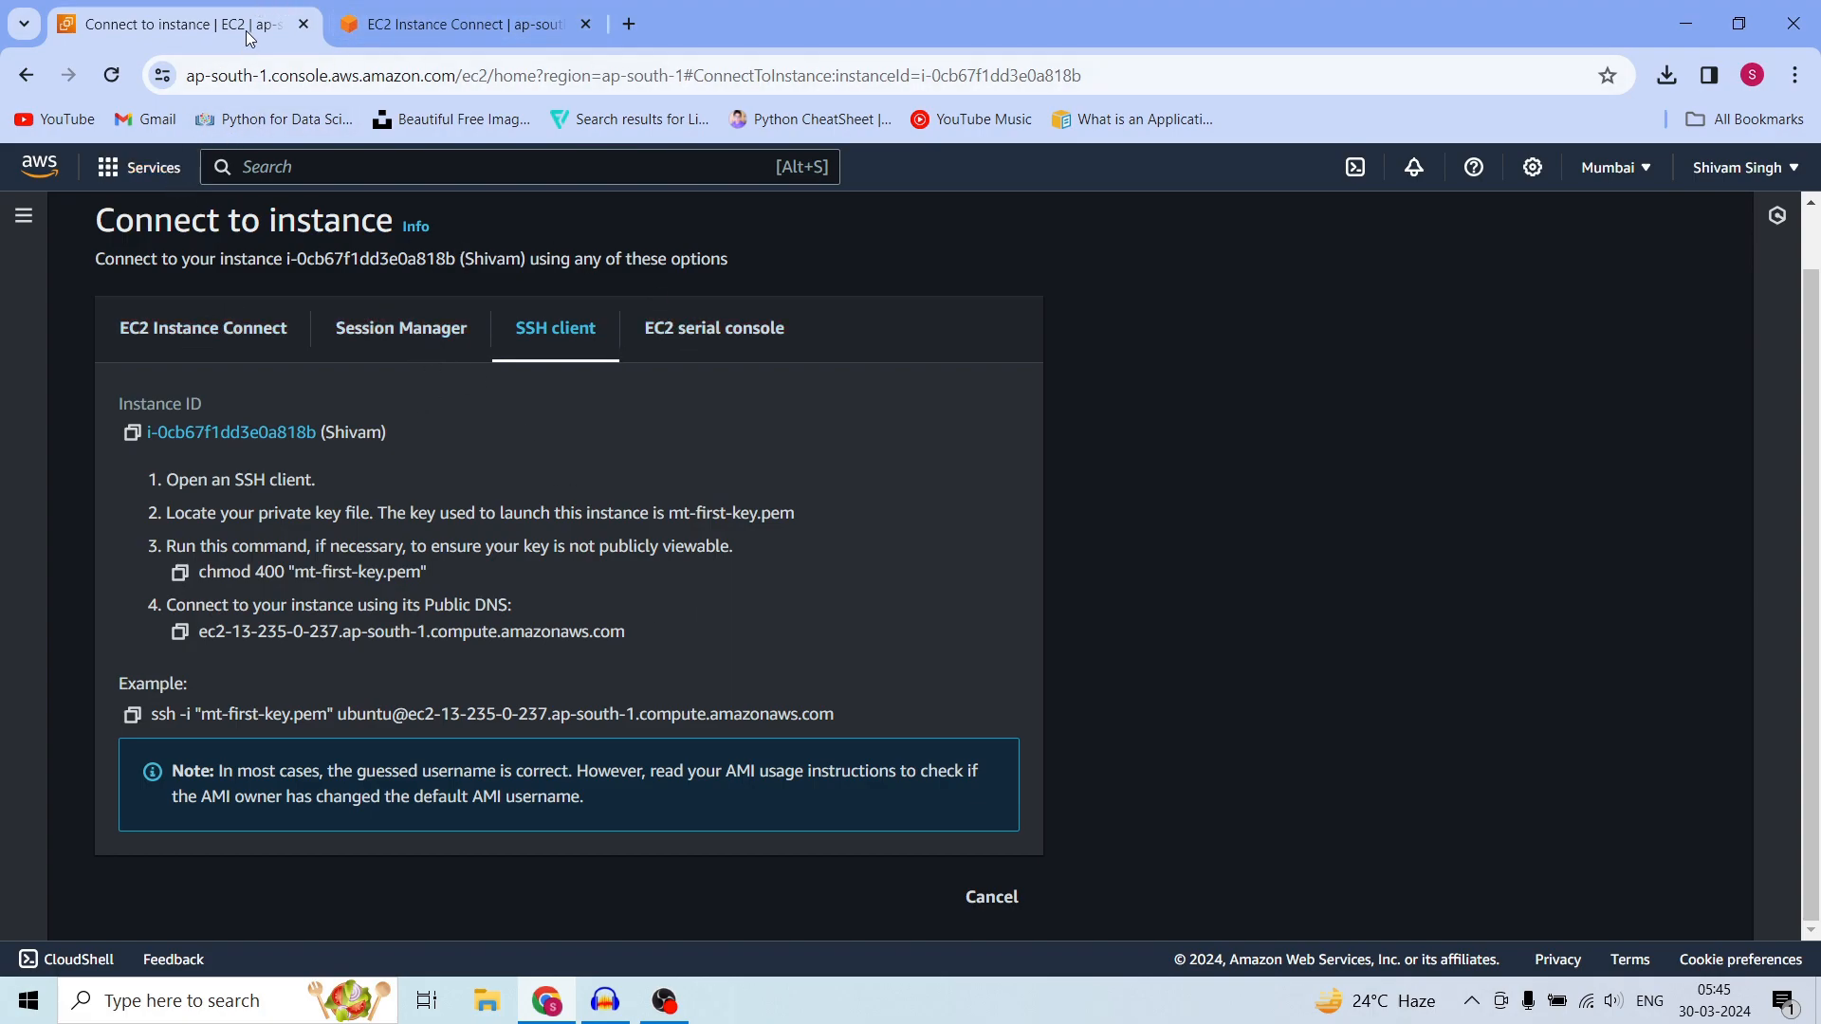
# Go back to the instances list and terminate the running t2.micro instance.
pyautogui.click(25, 76)
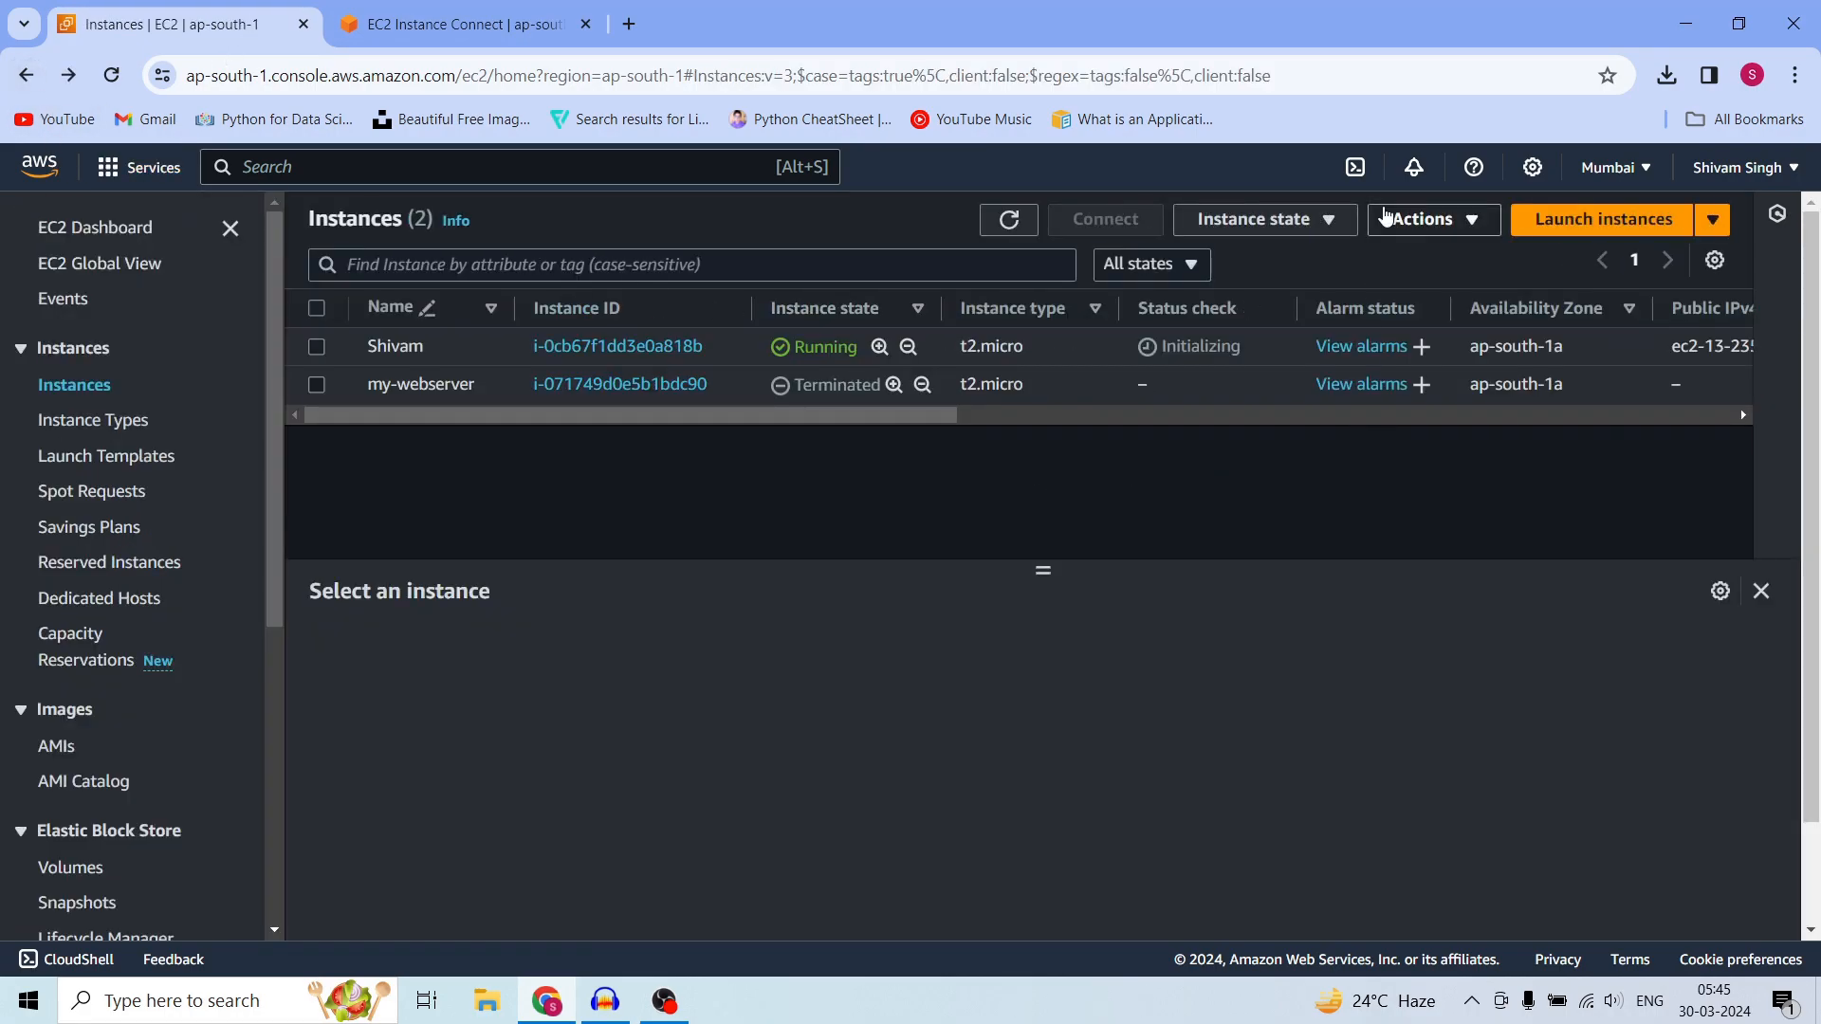
pyautogui.click(316, 346)
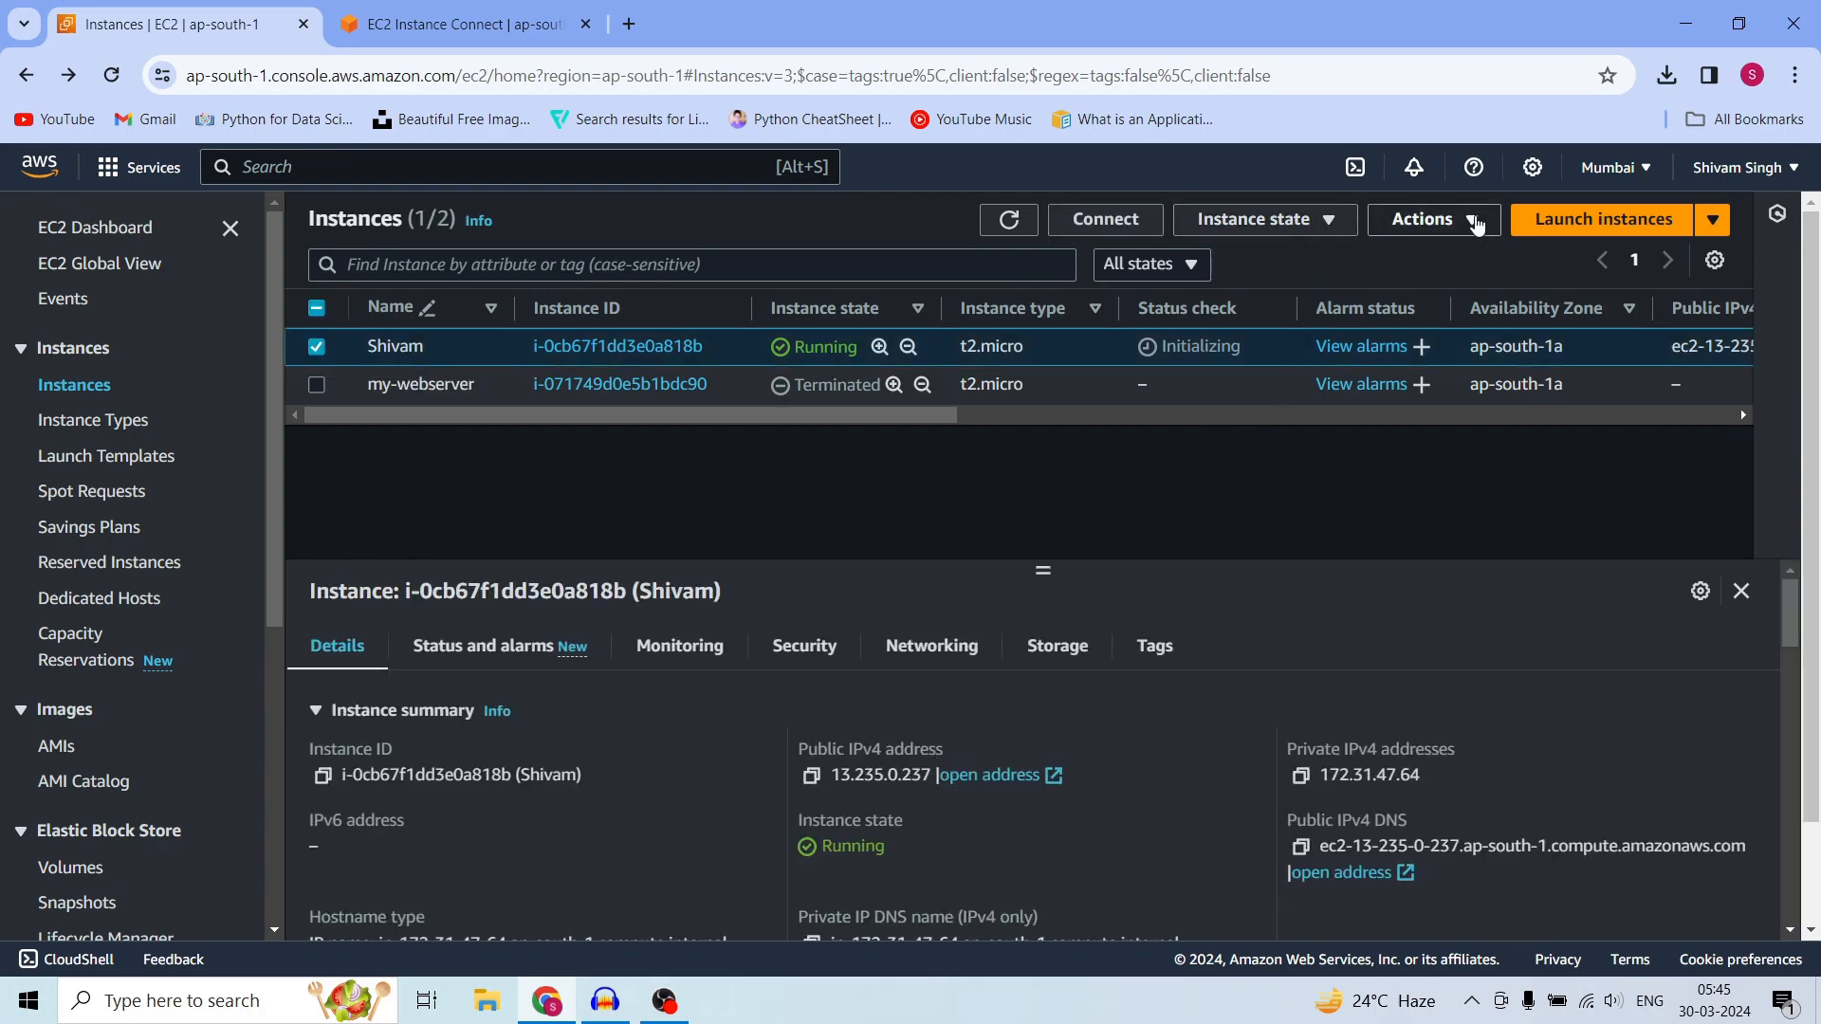
pyautogui.click(1270, 227)
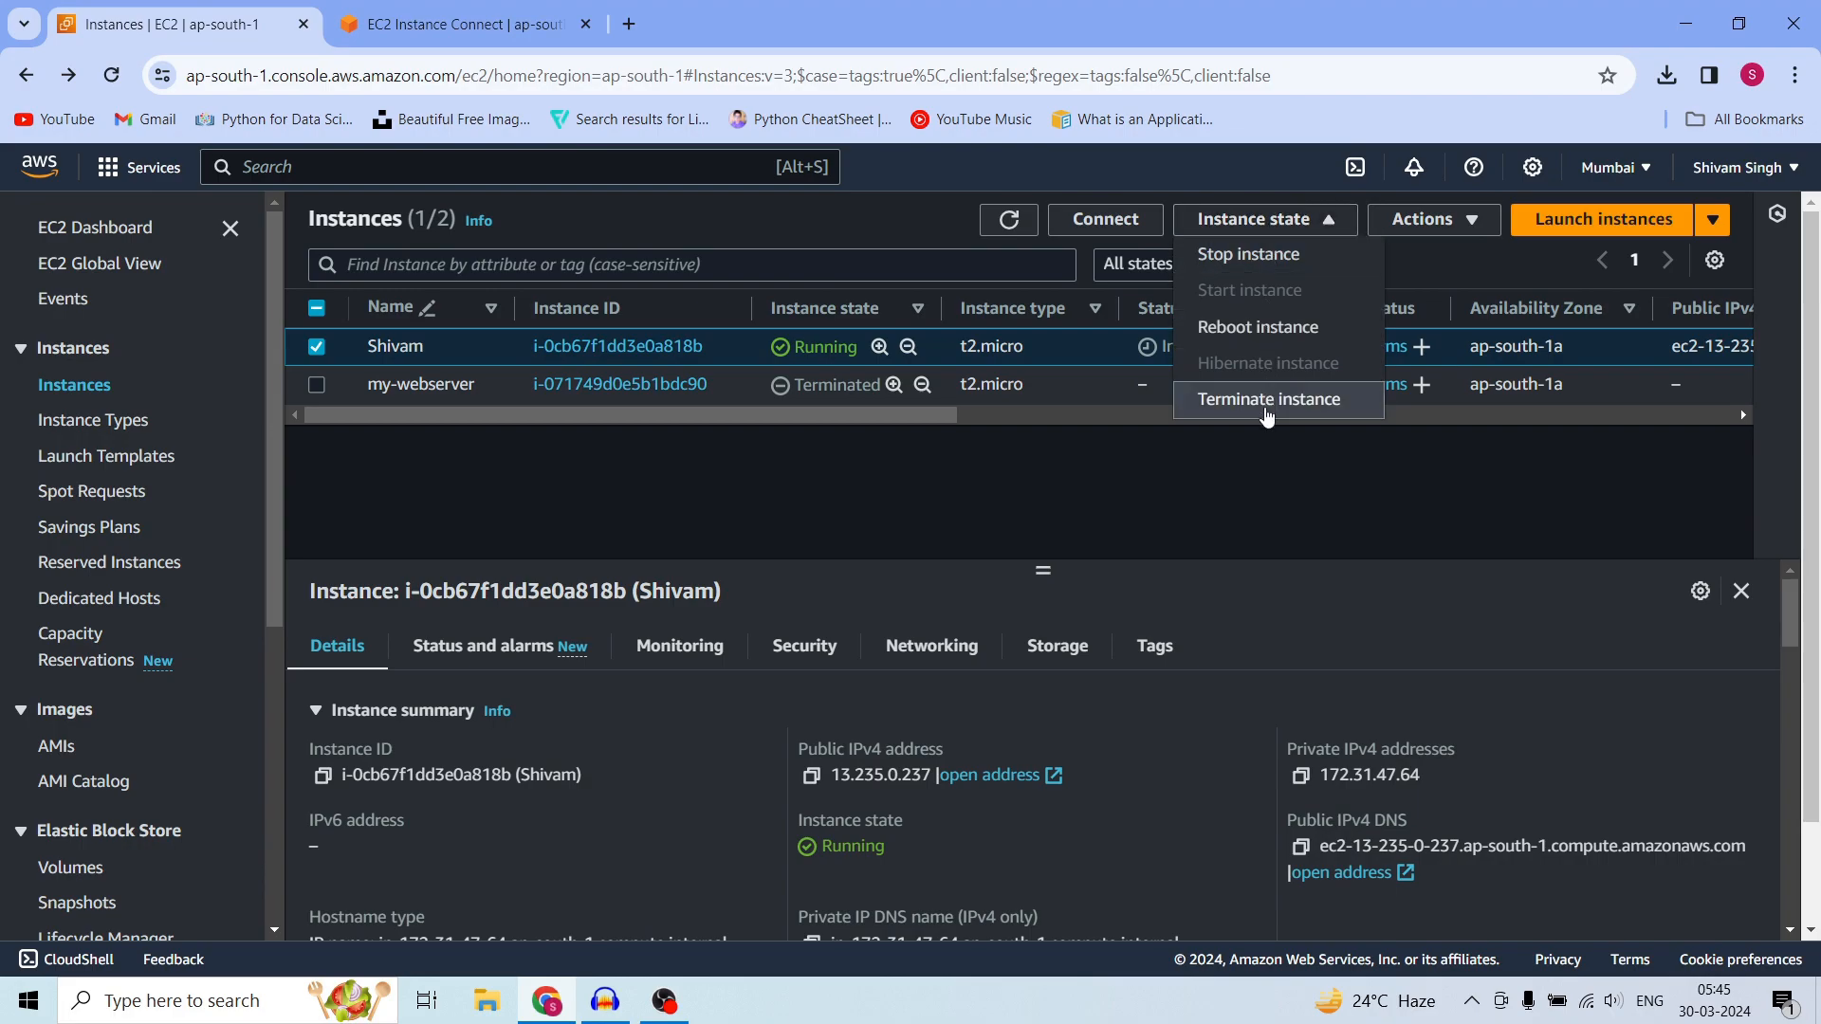
pyautogui.click(1237, 402)
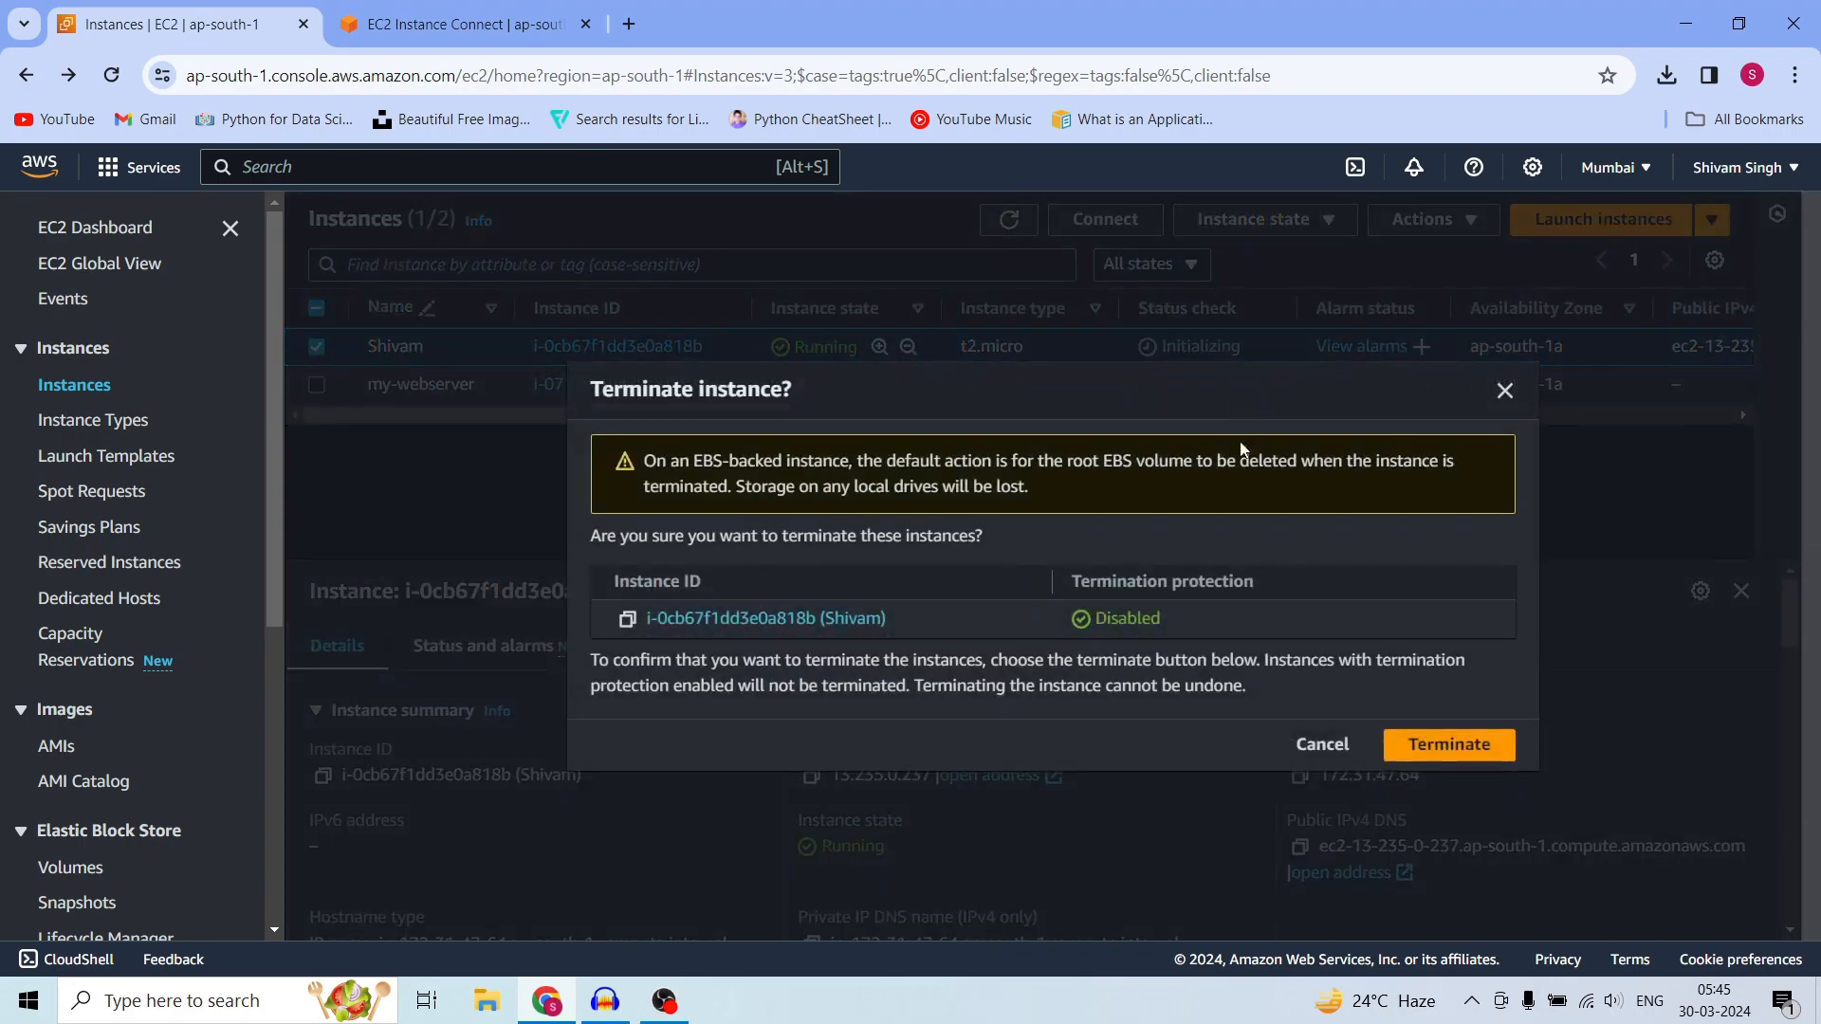
pyautogui.click(1418, 759)
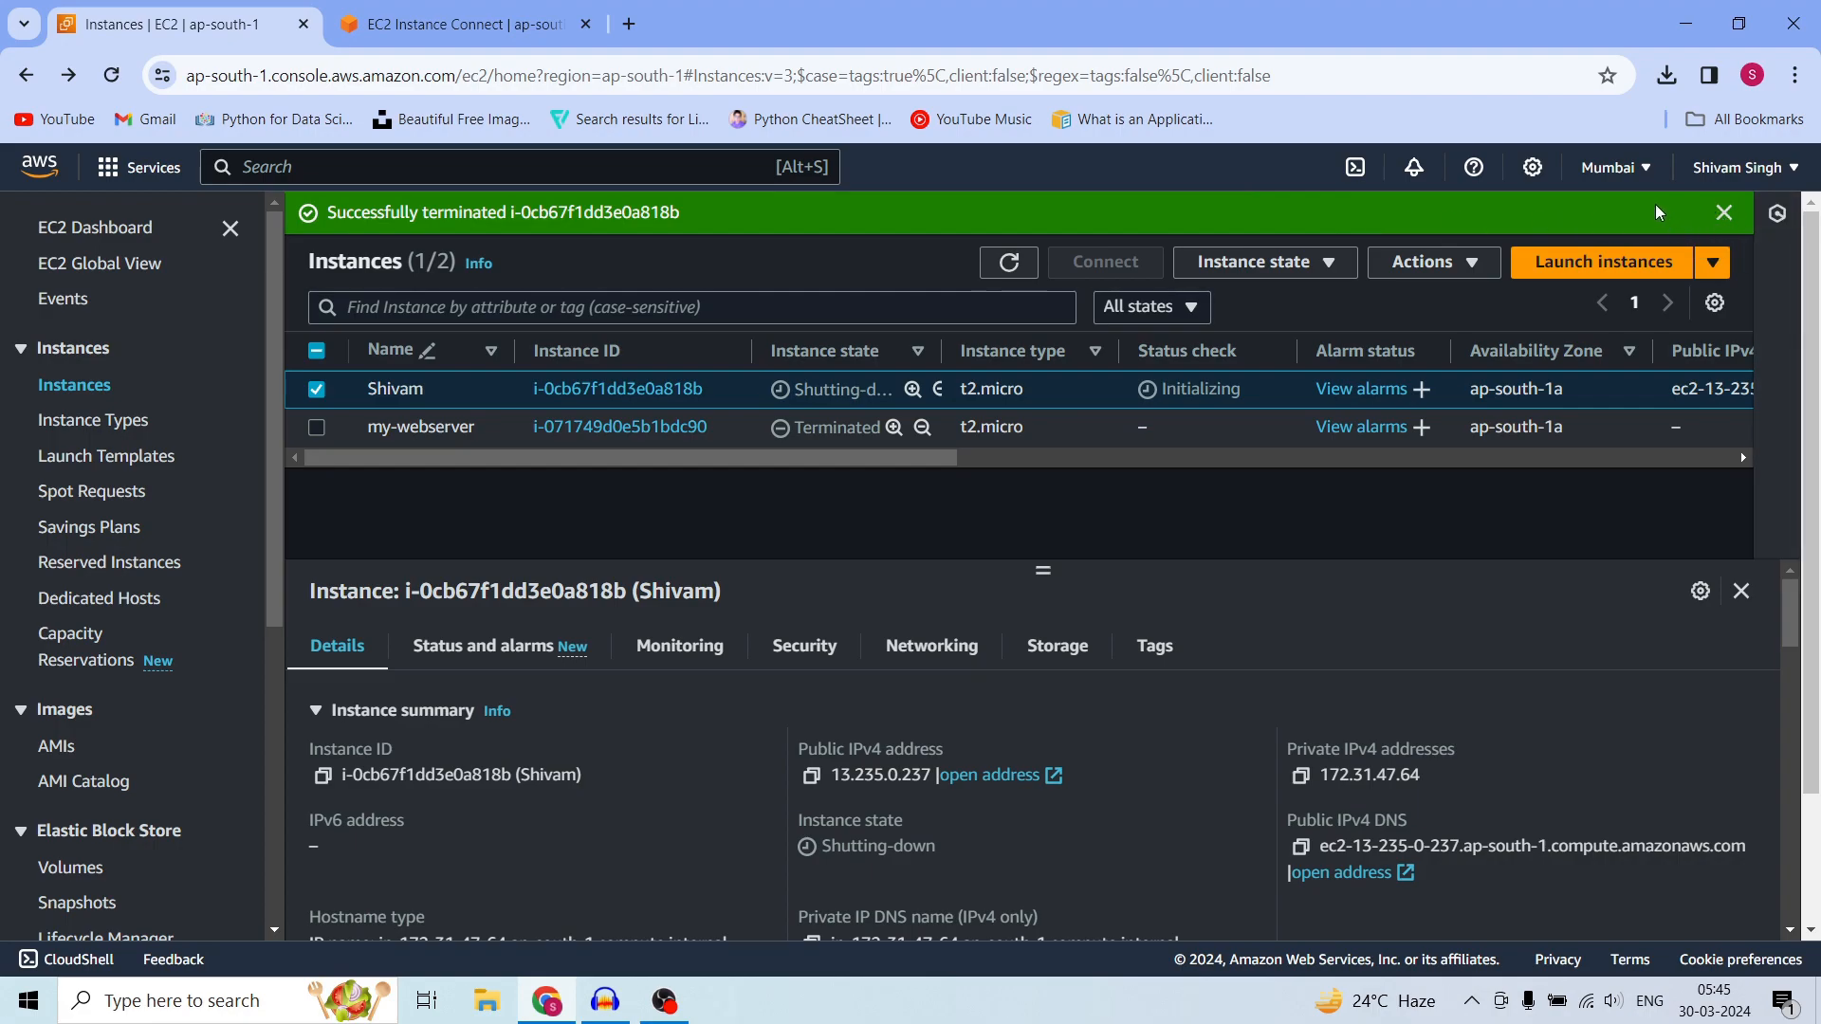
# Examine the list of available AWS regions without switching region.
pyautogui.click(1624, 168)
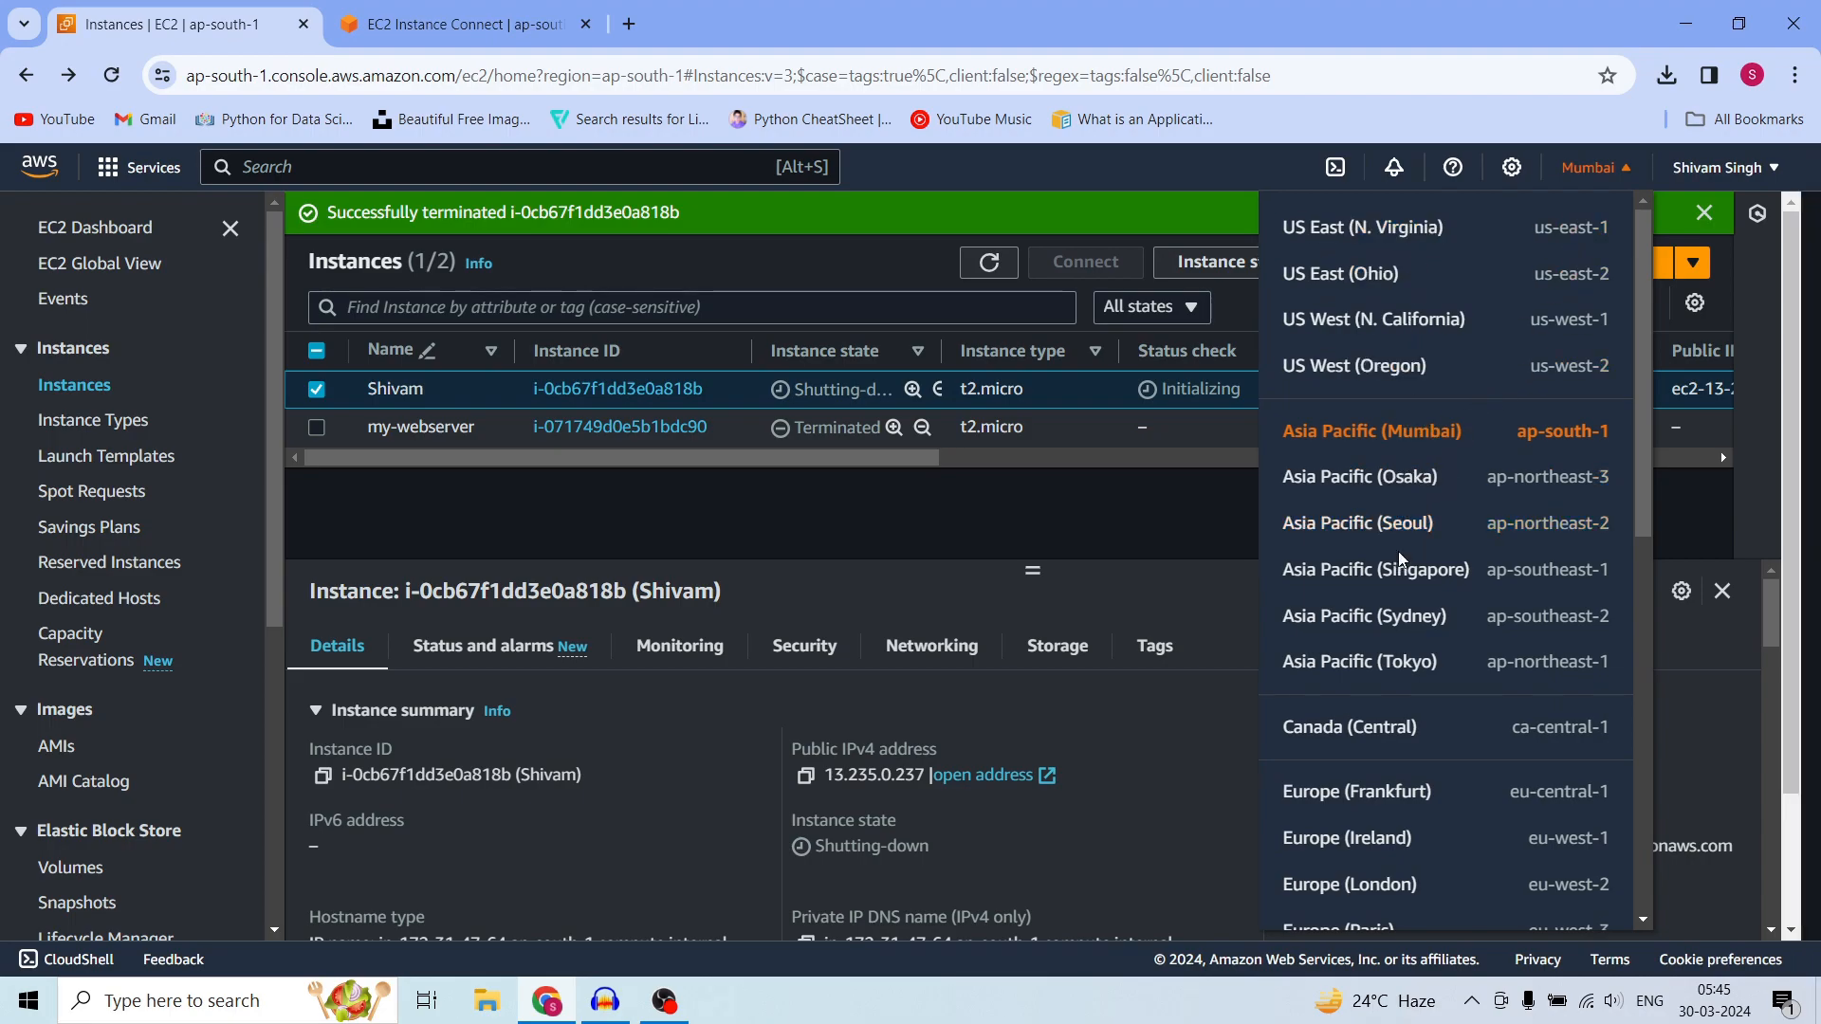
pyautogui.click(1129, 512)
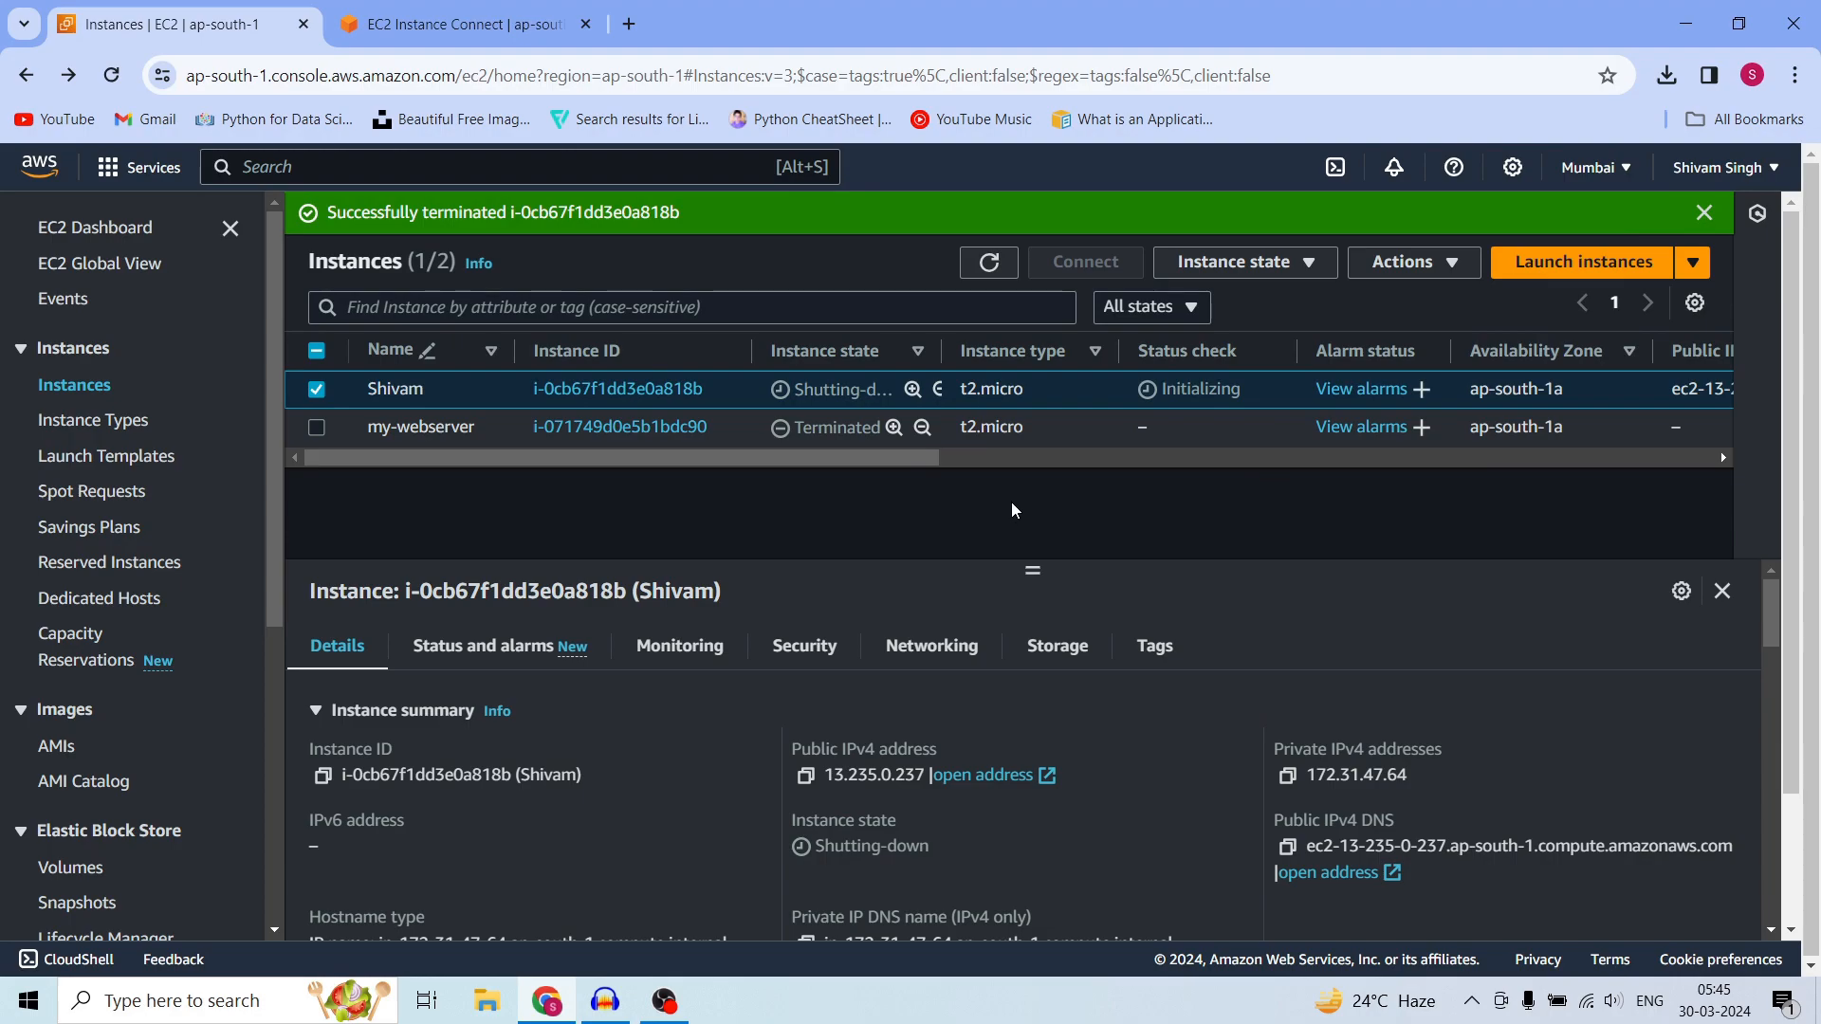